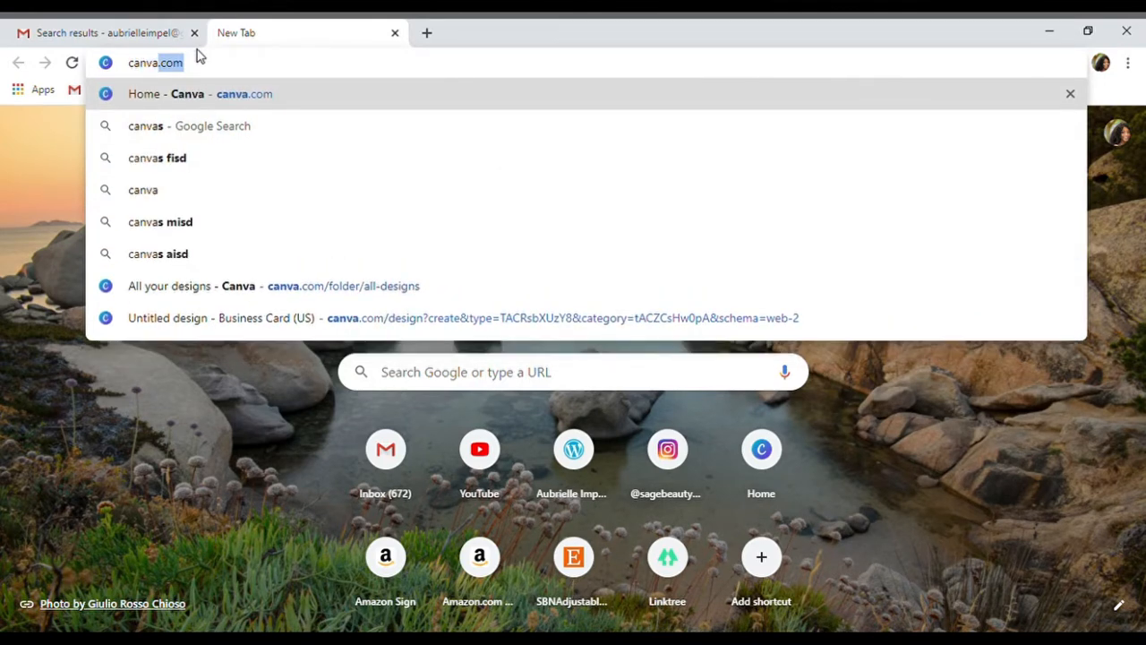
Step: Open canva.com, search for the Business Card design type, and create a blank business card
left_click(291, 106)
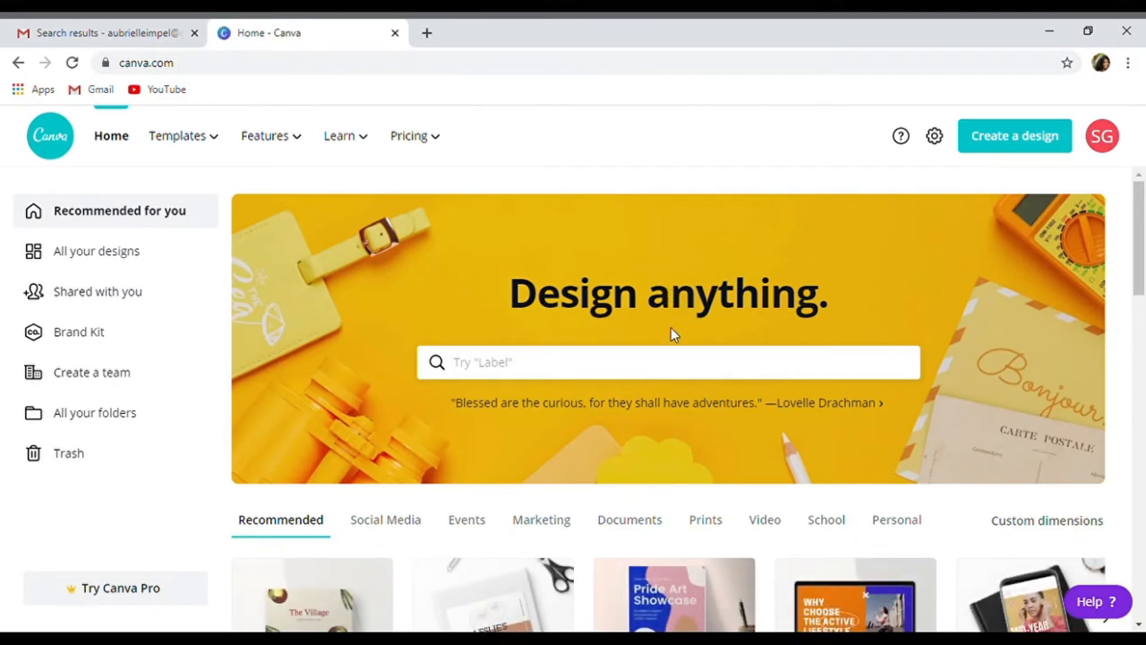
type("bu")
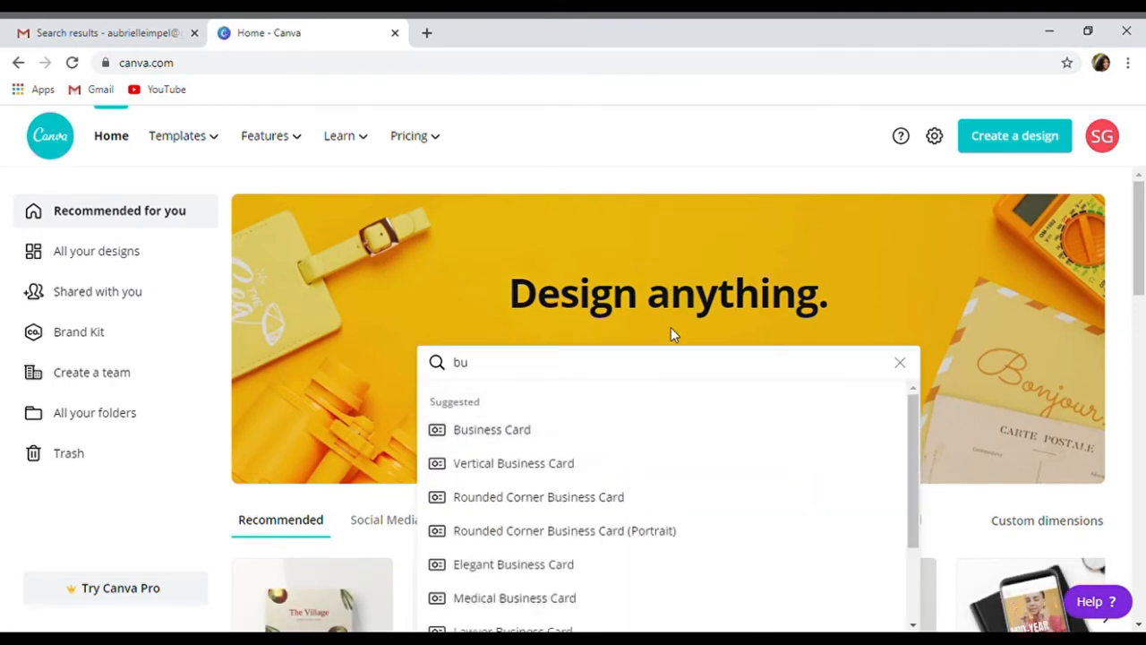
type("siness")
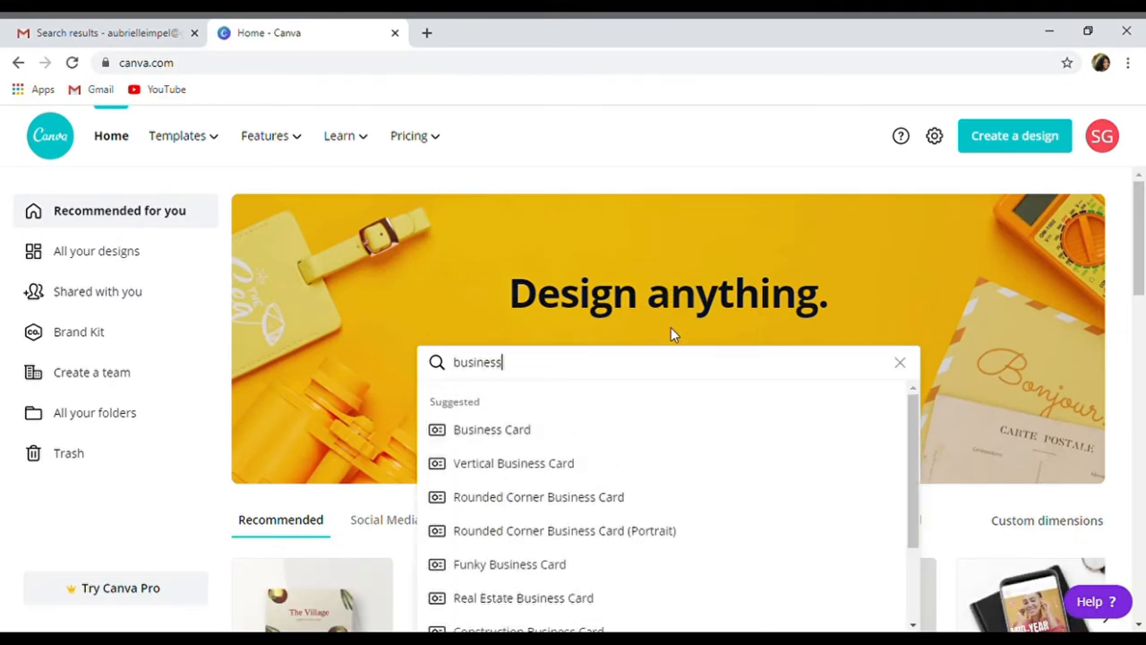
left_click(562, 434)
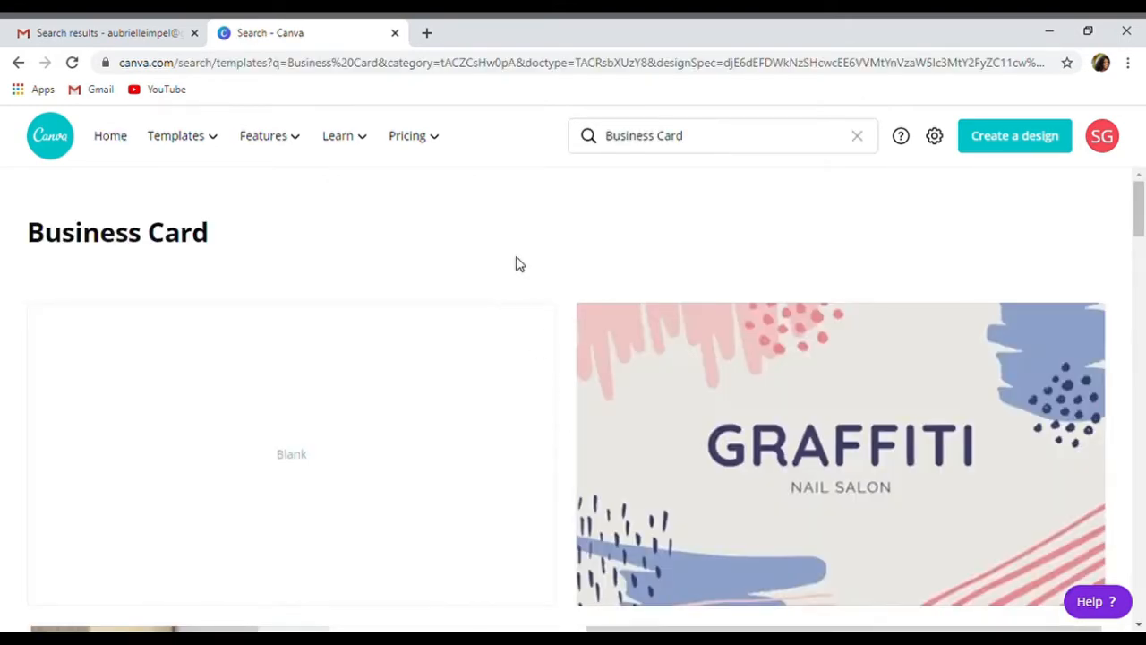
left_click(364, 483)
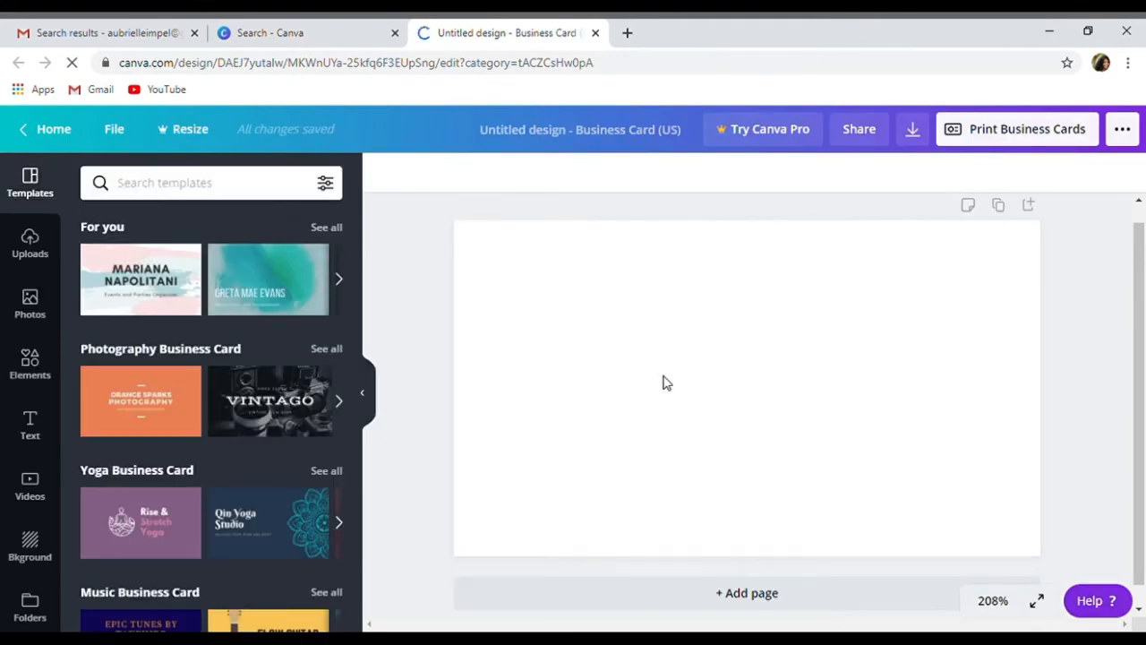
Step: Upload the Natural Crown Bonnet logo from the device and add it to the card
left_click(29, 244)
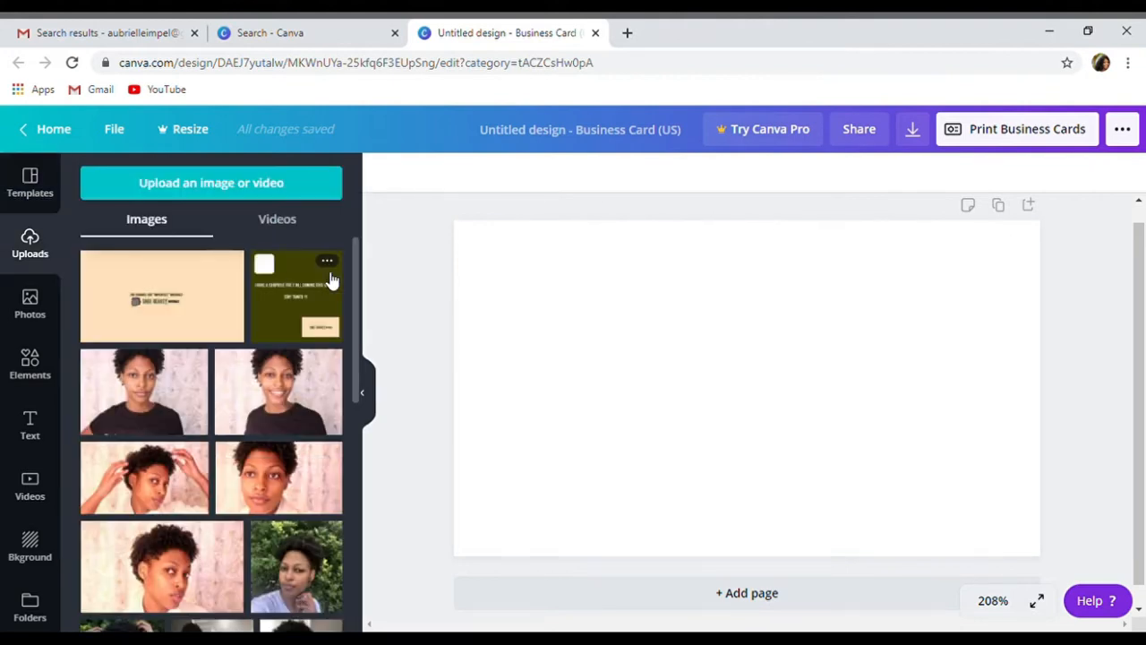
left_click(284, 186)
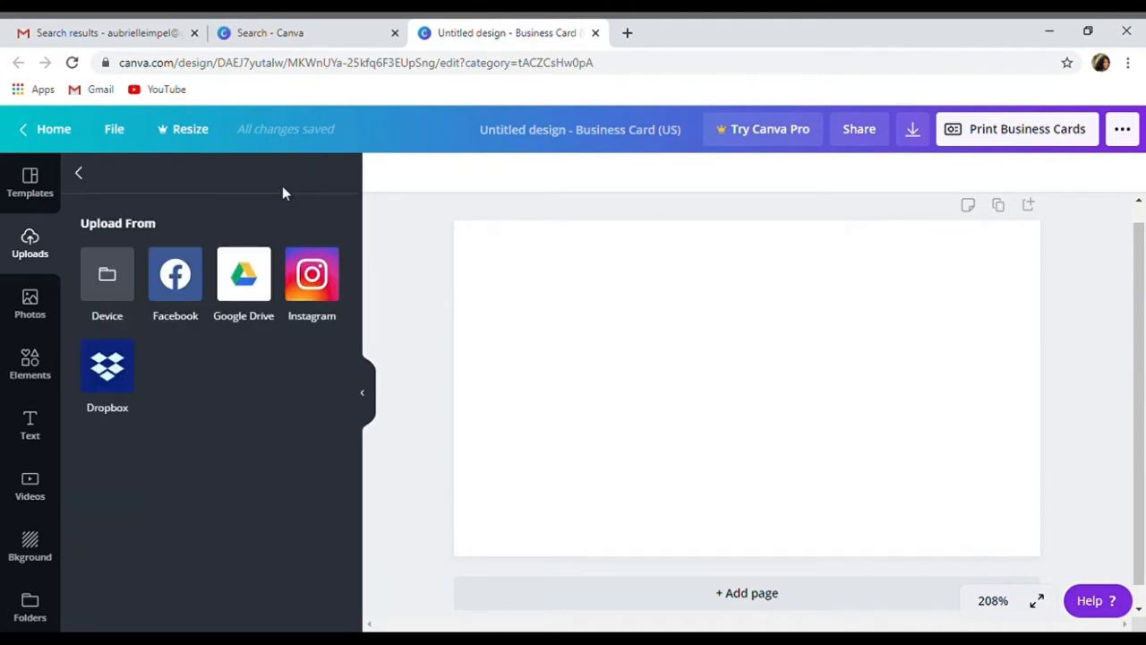
left_click(115, 277)
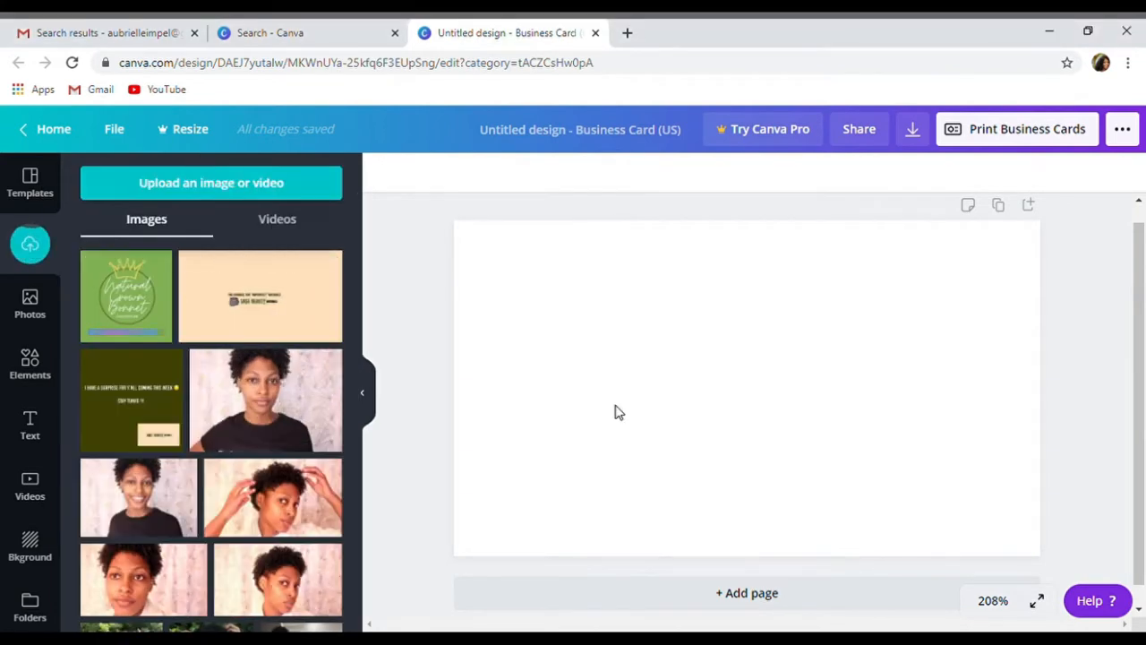
left_click(152, 309)
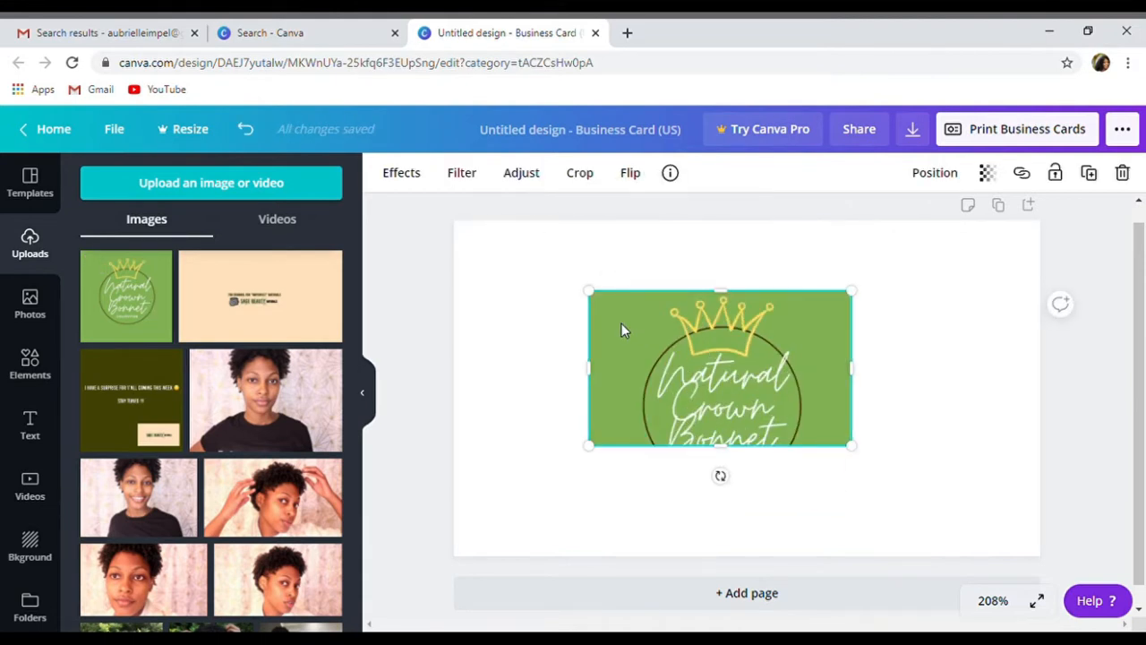
Step: Set the card's background to the green from the logo's photo colors
left_click(541, 305)
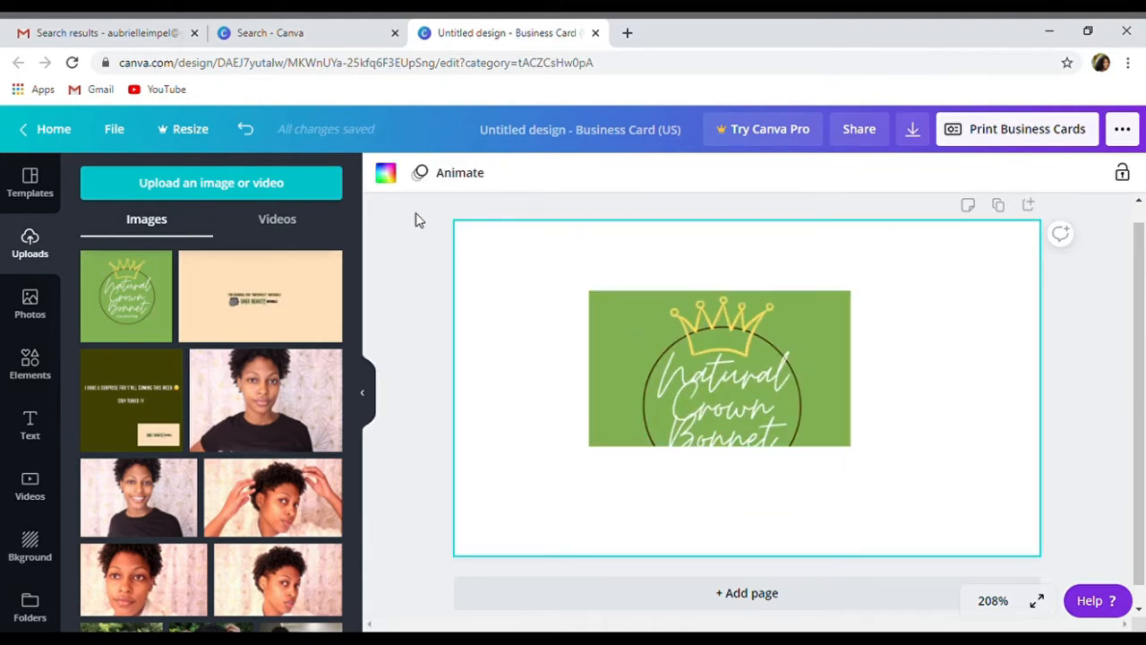
left_click(385, 173)
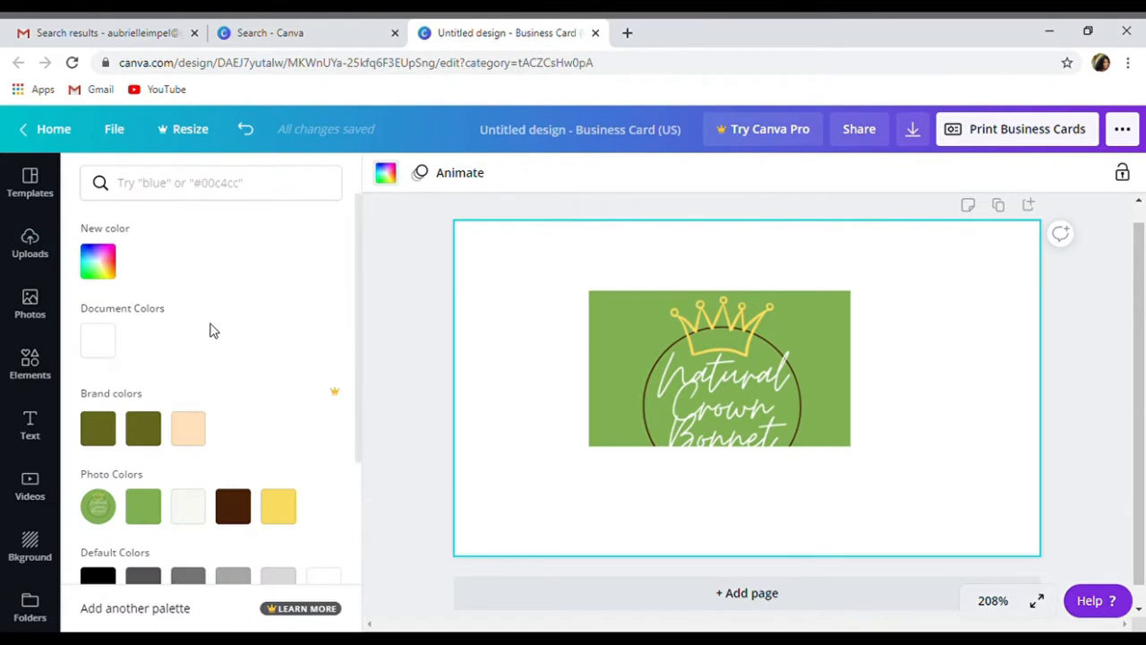
left_click_drag(357, 335, 376, 303)
left_click(141, 509)
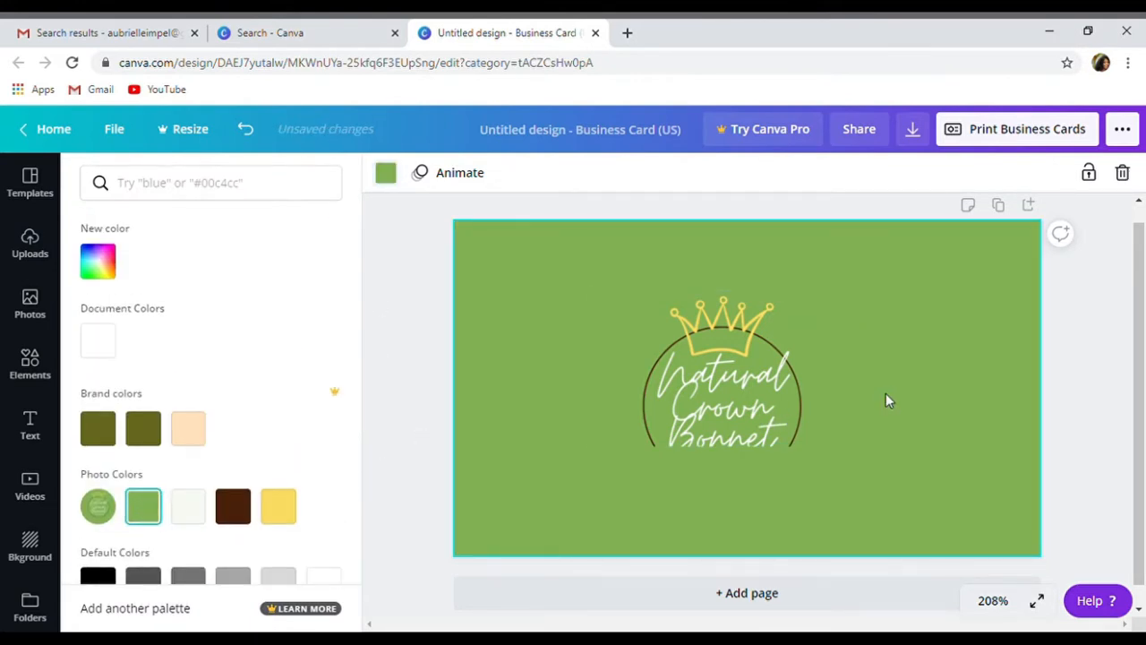
Step: Enlarge the logo so all of it shows, centre it on the card, and add a second page
left_click(868, 475)
left_click_drag(868, 476, 789, 382)
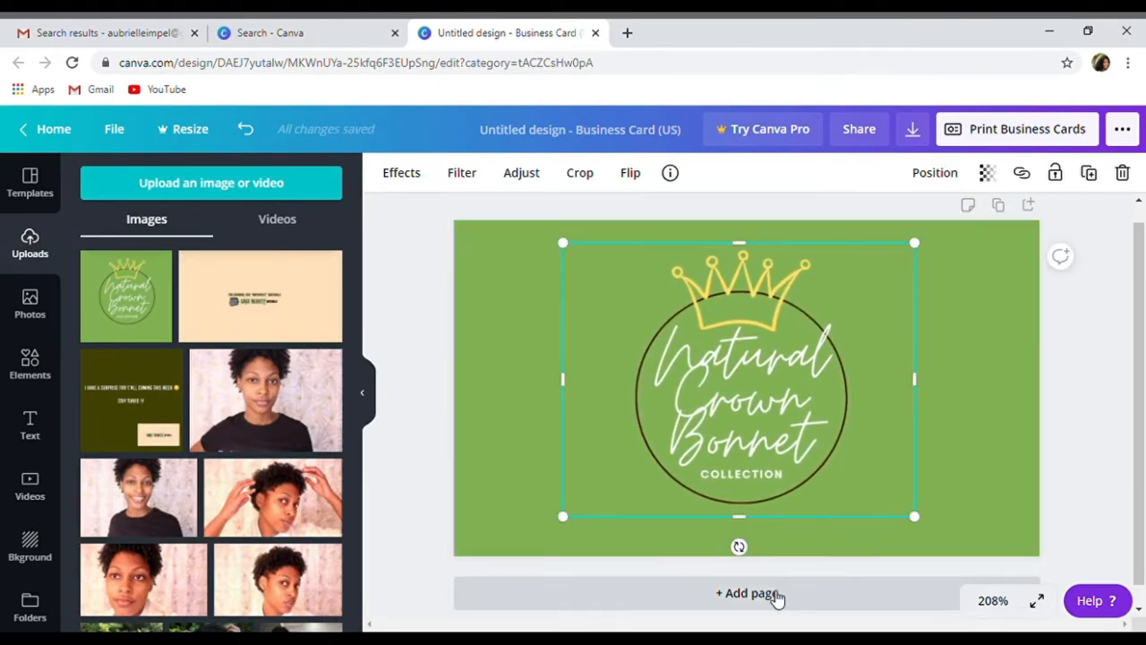
left_click(777, 596)
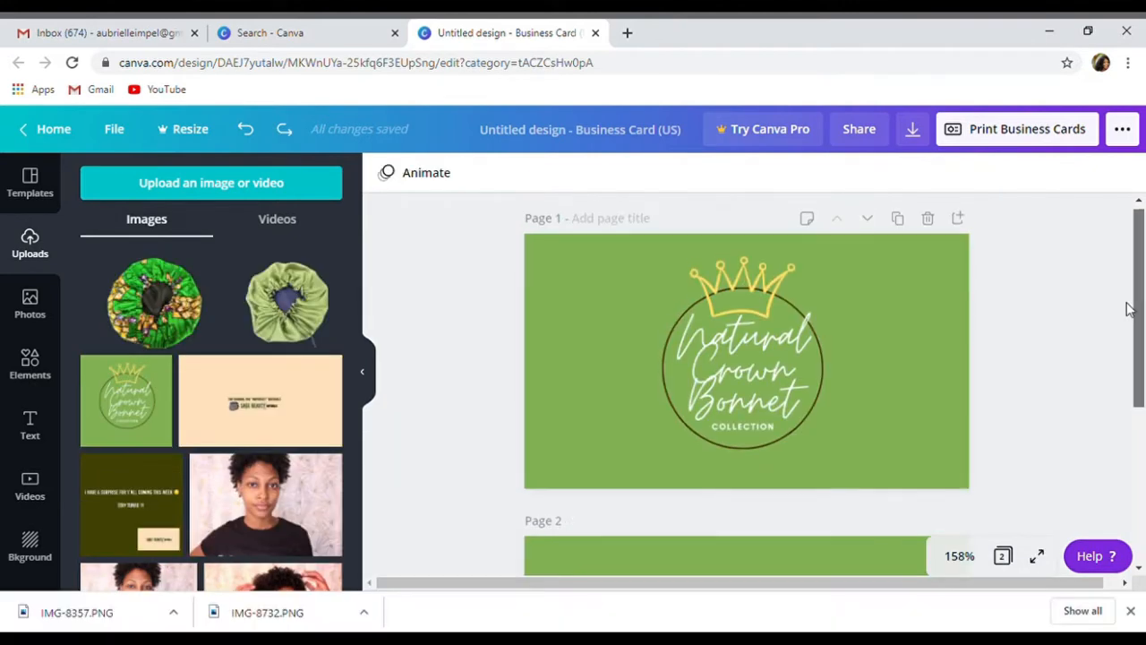
Step: Add the patterned green bonnet image to page 2, shrink it to about half size, and place it in the upper-left corner
left_click_drag(1130, 309, 1143, 436)
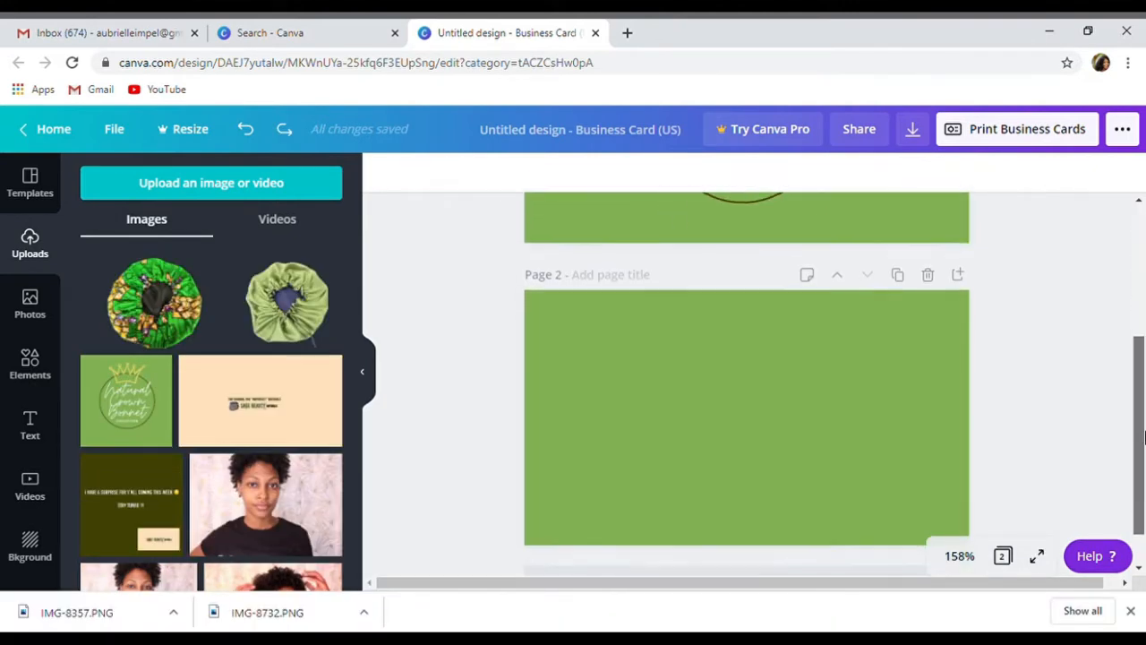
left_click(187, 315)
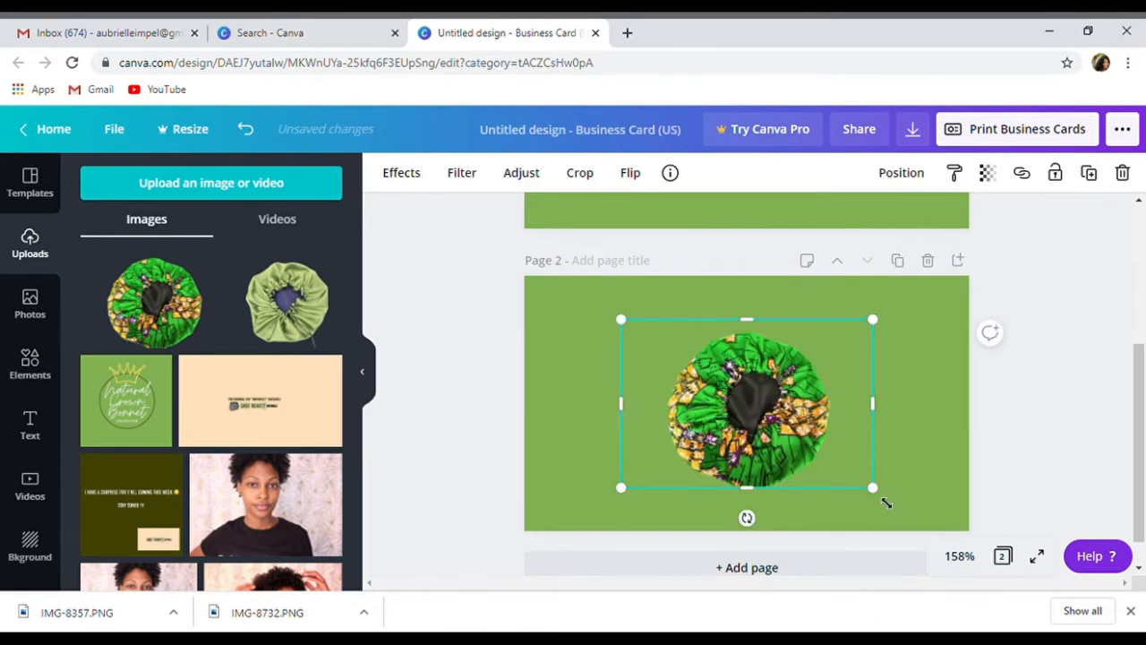
left_click_drag(885, 503, 755, 419)
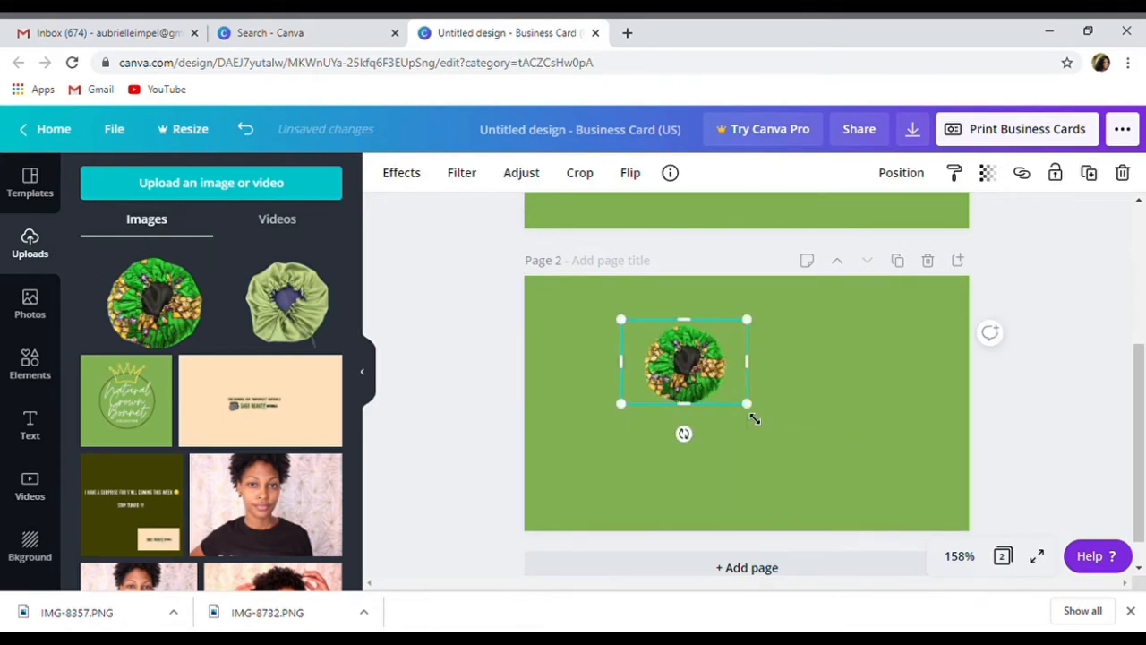
left_click_drag(679, 369, 593, 338)
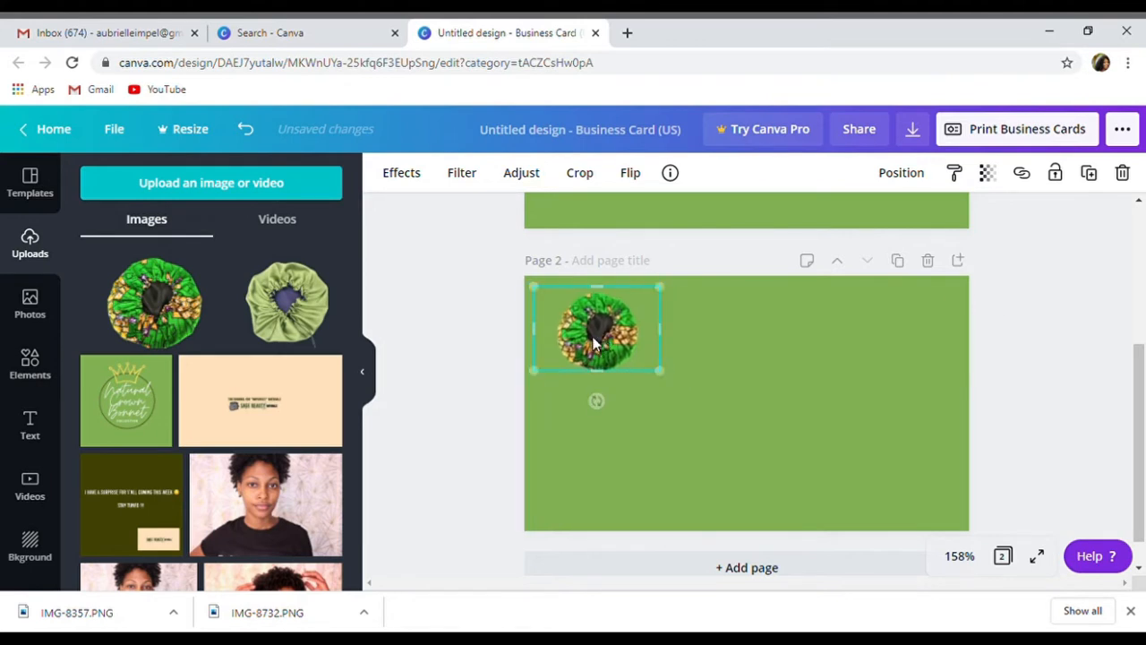
Step: Add the light green bonnet image to page 2, shrink it, and place it in the page's lower-right corner
left_click(287, 303)
left_click_drag(833, 480, 763, 409)
left_click_drag(711, 368, 916, 484)
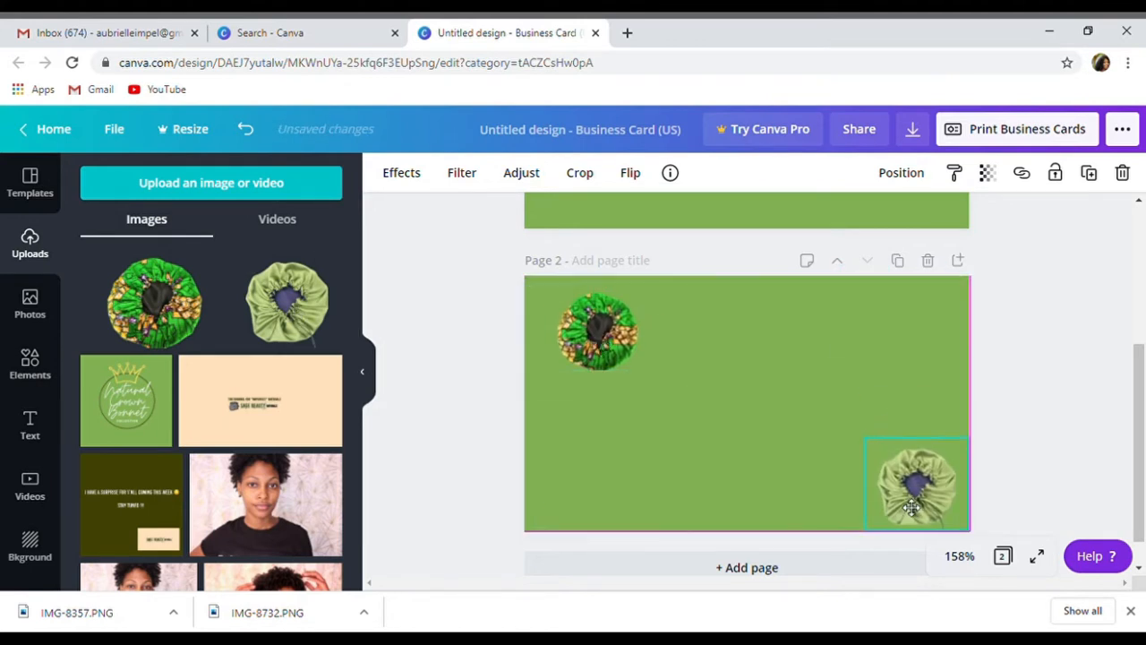
left_click_drag(791, 402, 903, 476)
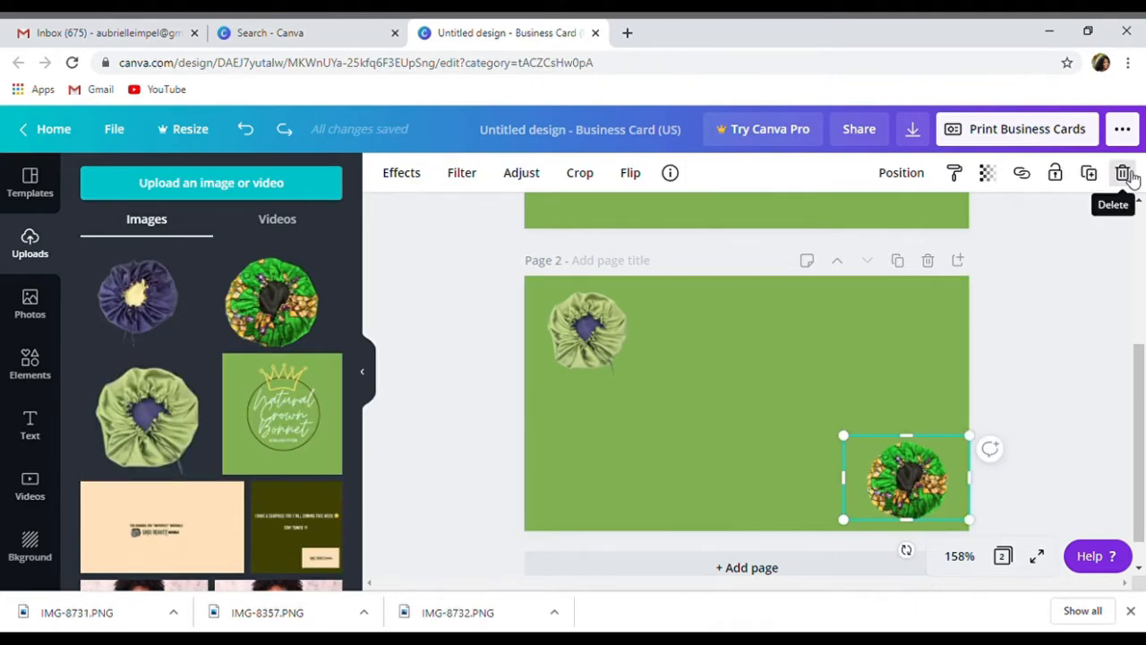
Step: Replace the patterned bonnet on page 2 with a shrunken navy bonnet, placing it and the light green bonnet in opposite upper corners
left_click(1125, 174)
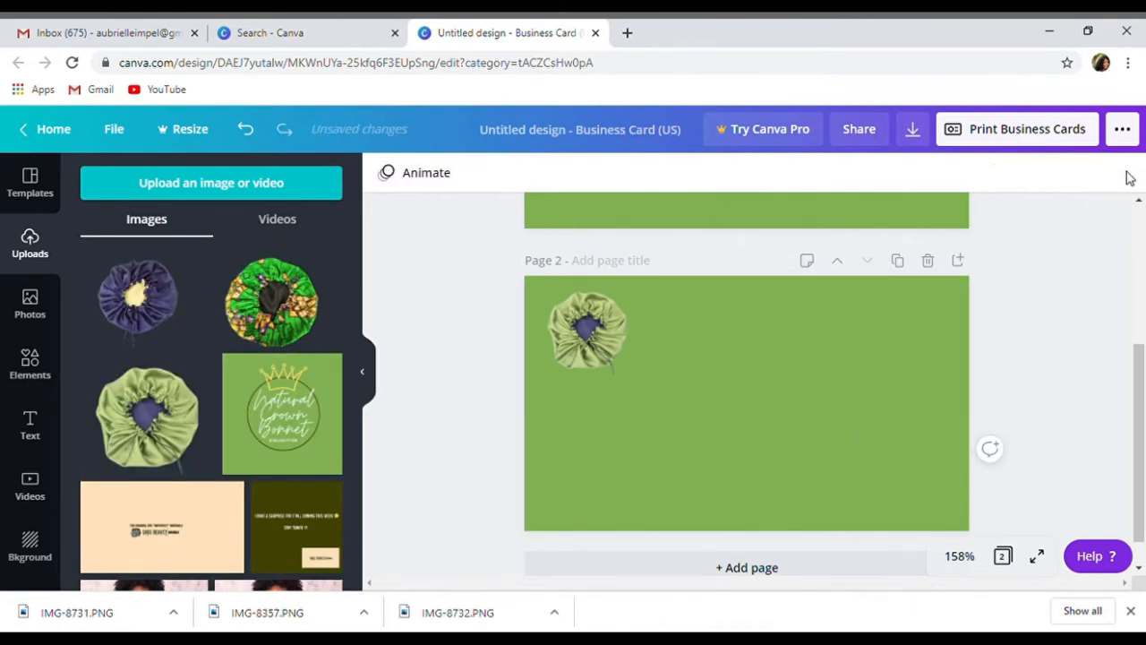
left_click(179, 303)
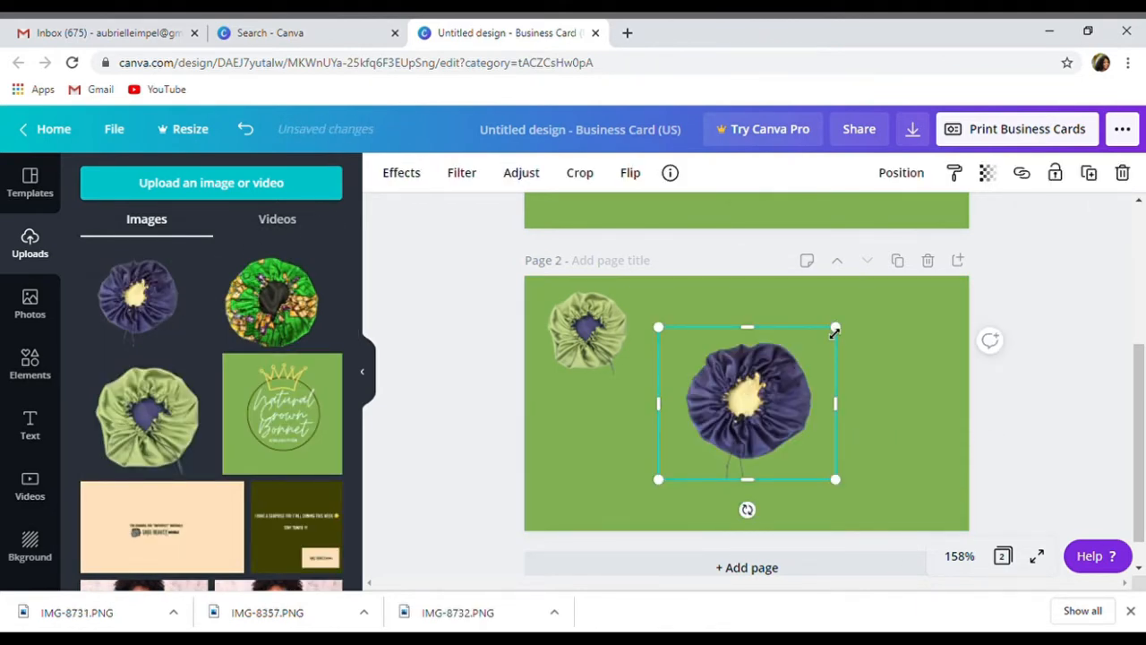
left_click_drag(849, 488, 788, 443)
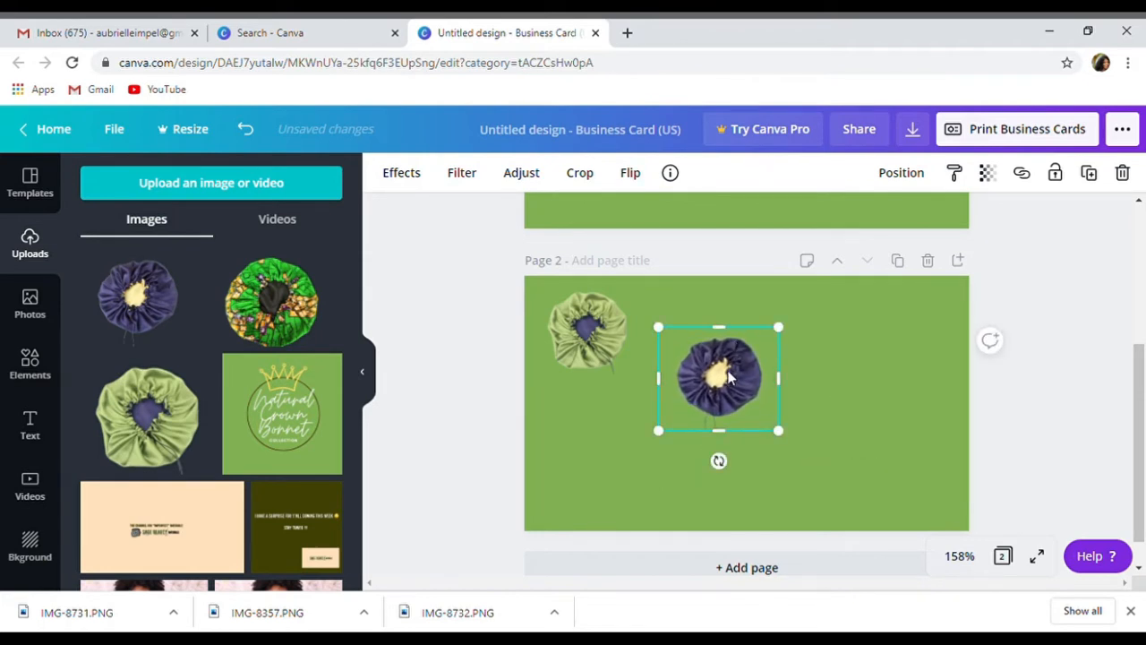
left_click_drag(728, 378, 925, 332)
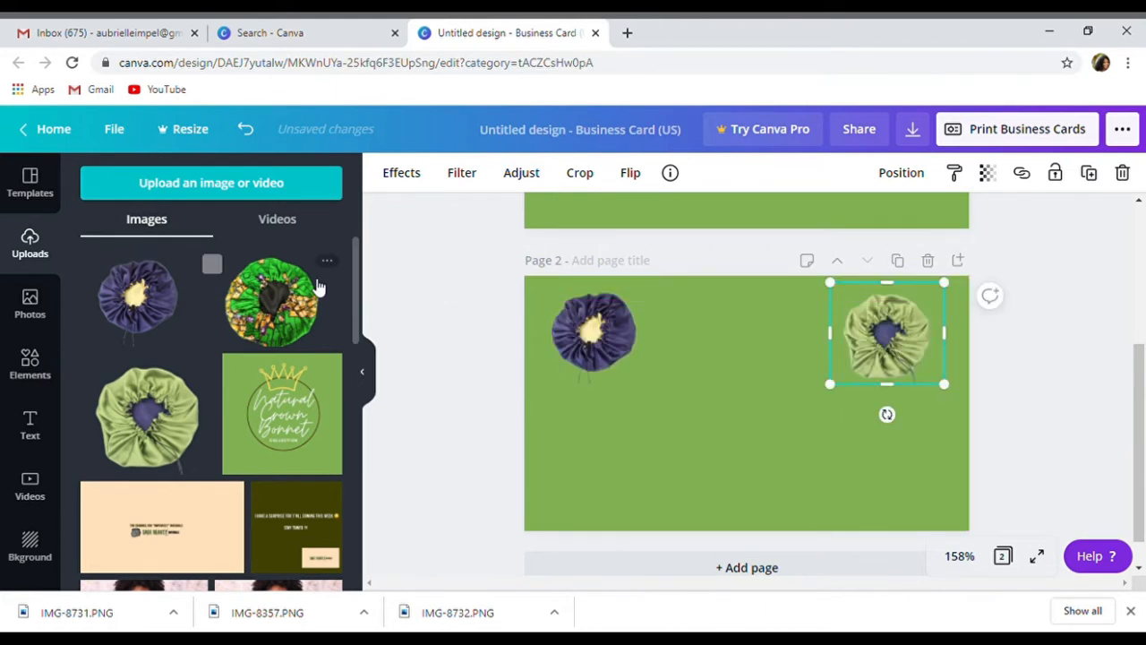
Step: Add the patterned green bonnet to page 2, shrink it, and line up the three bonnets in a row near the page's lower edge
left_click(271, 302)
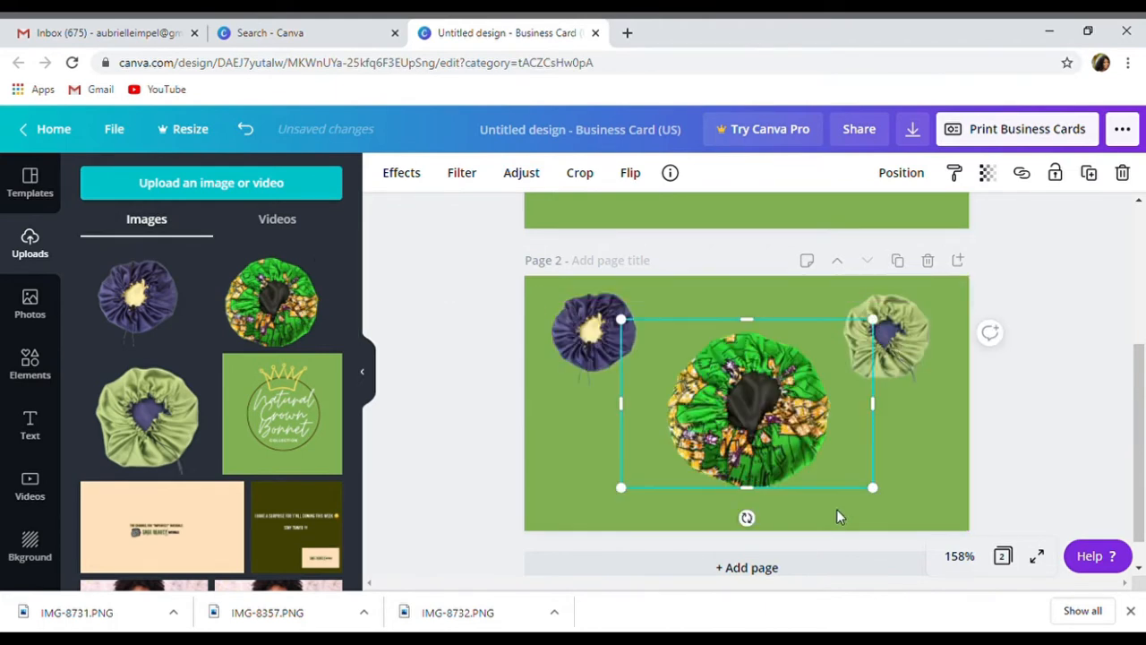
left_click_drag(884, 499, 760, 362)
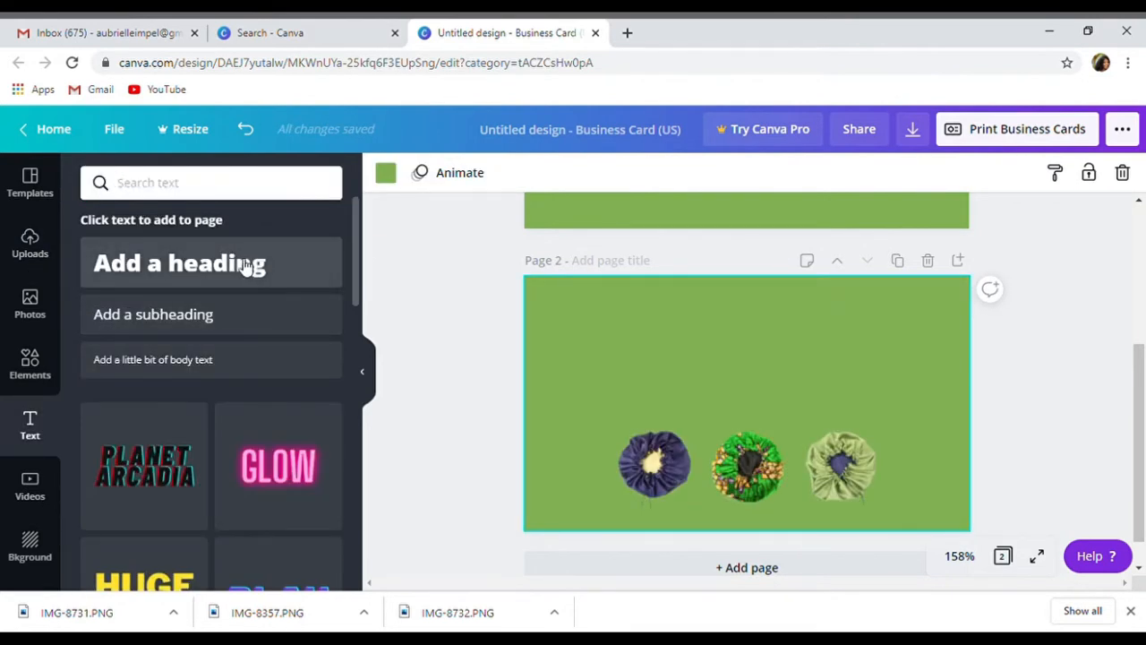
Step: Add a heading to page 2 reading "Shop Our Adjustable Bonnet Collection"
left_click(207, 270)
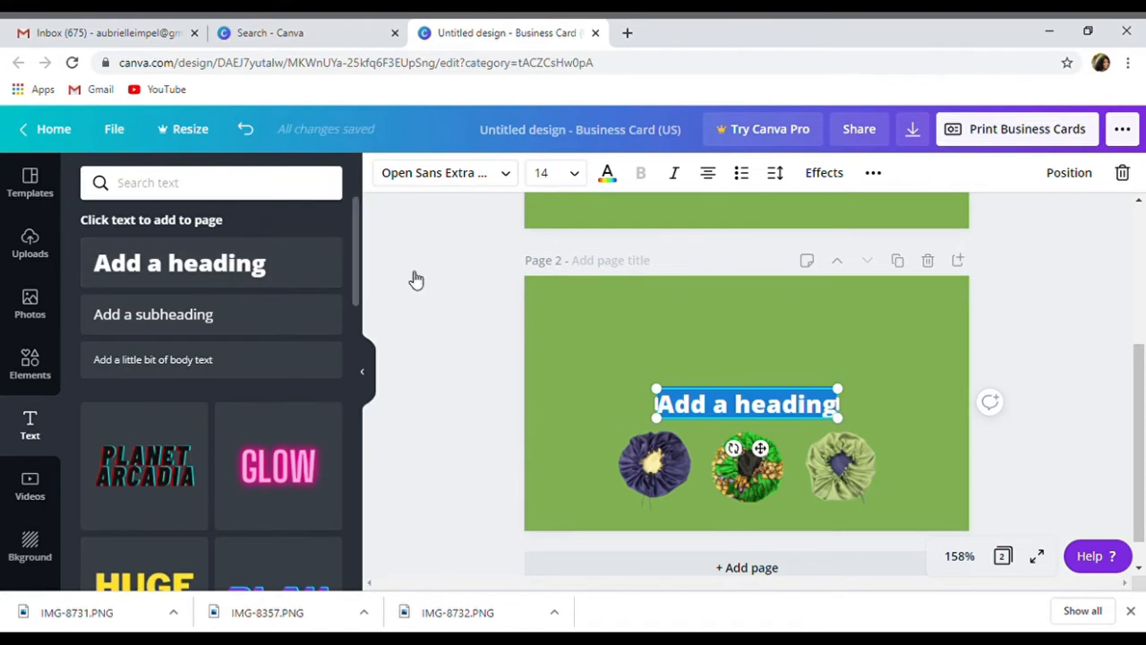
type("S")
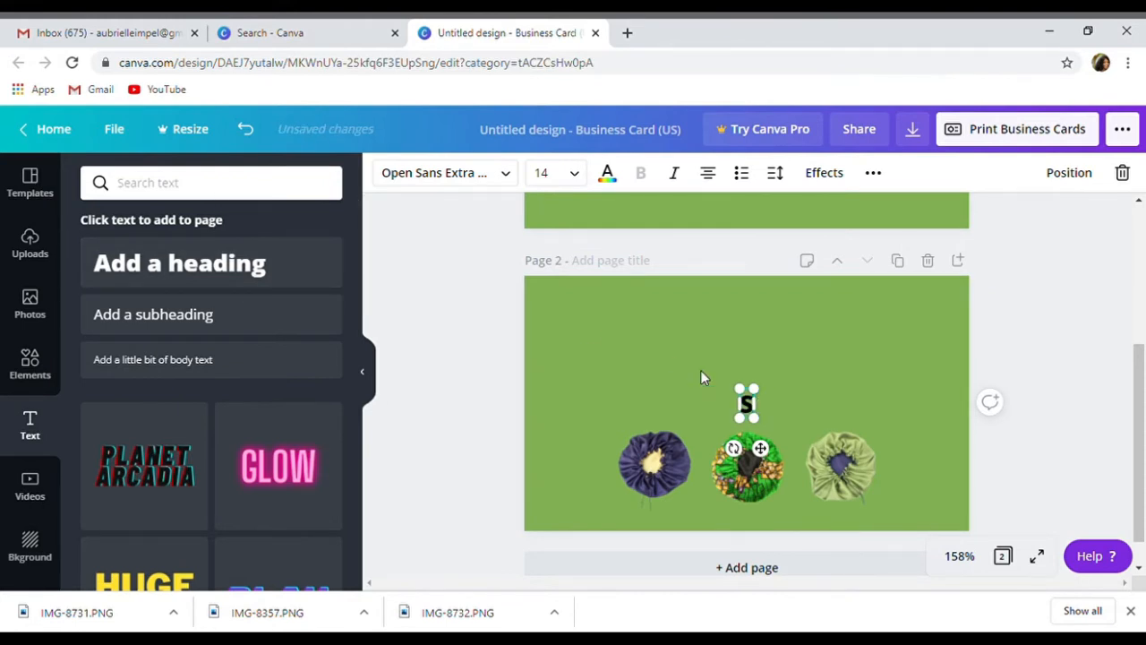
type("hop Pur")
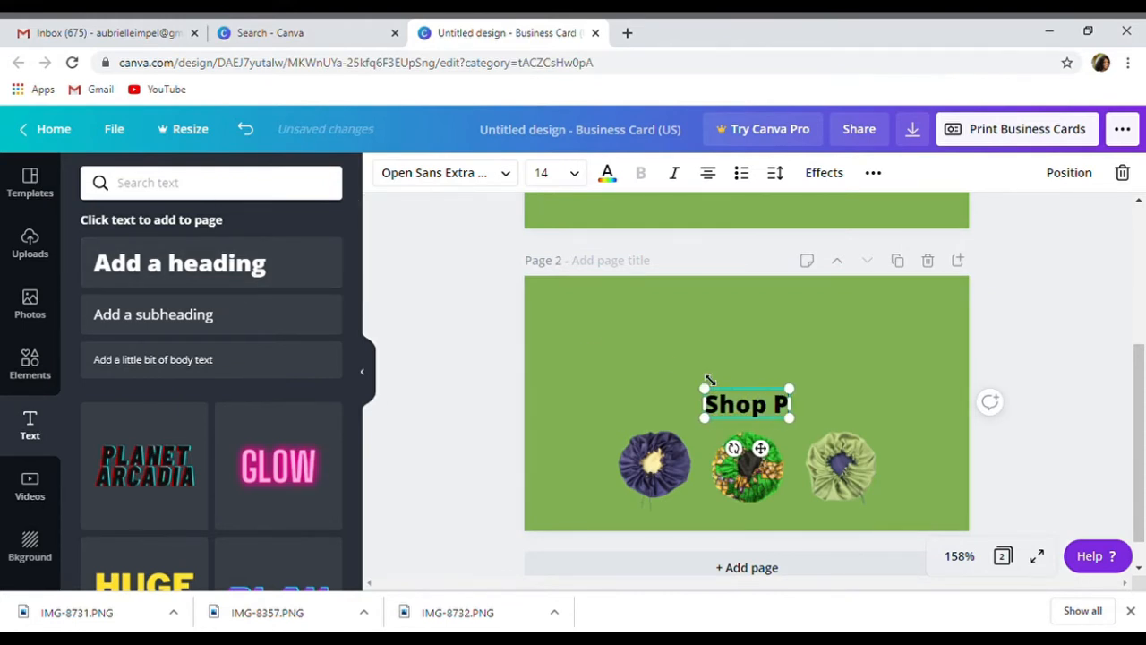
key("BackSpace")
key("BackSpace")
key("BackSpace")
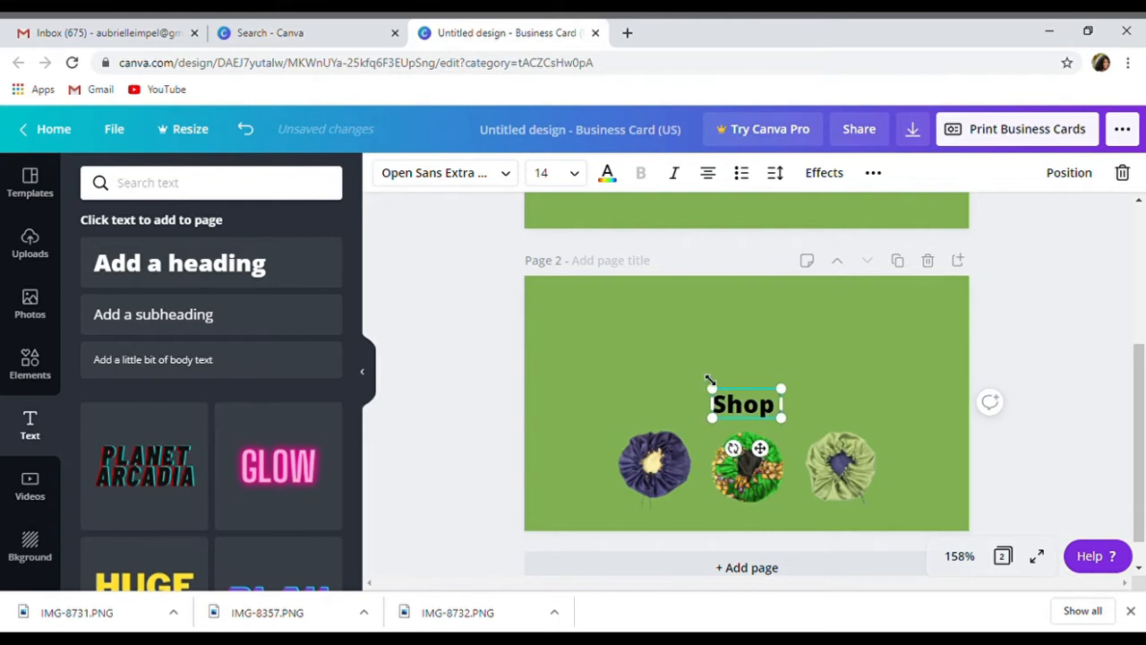
type("Our A")
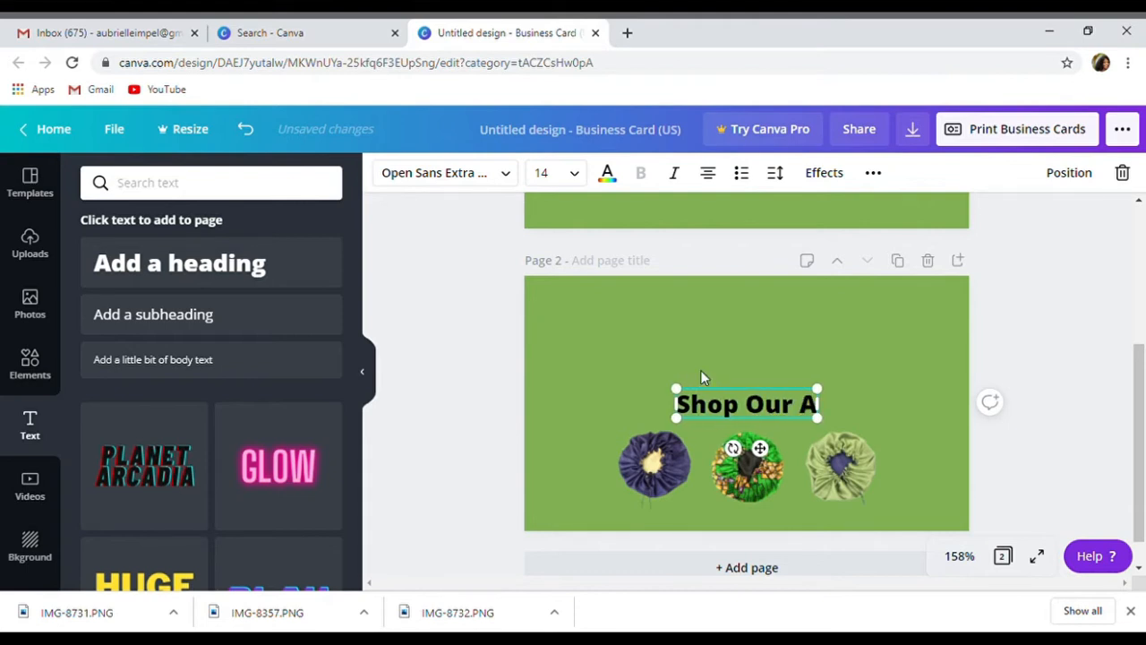
type("djustab")
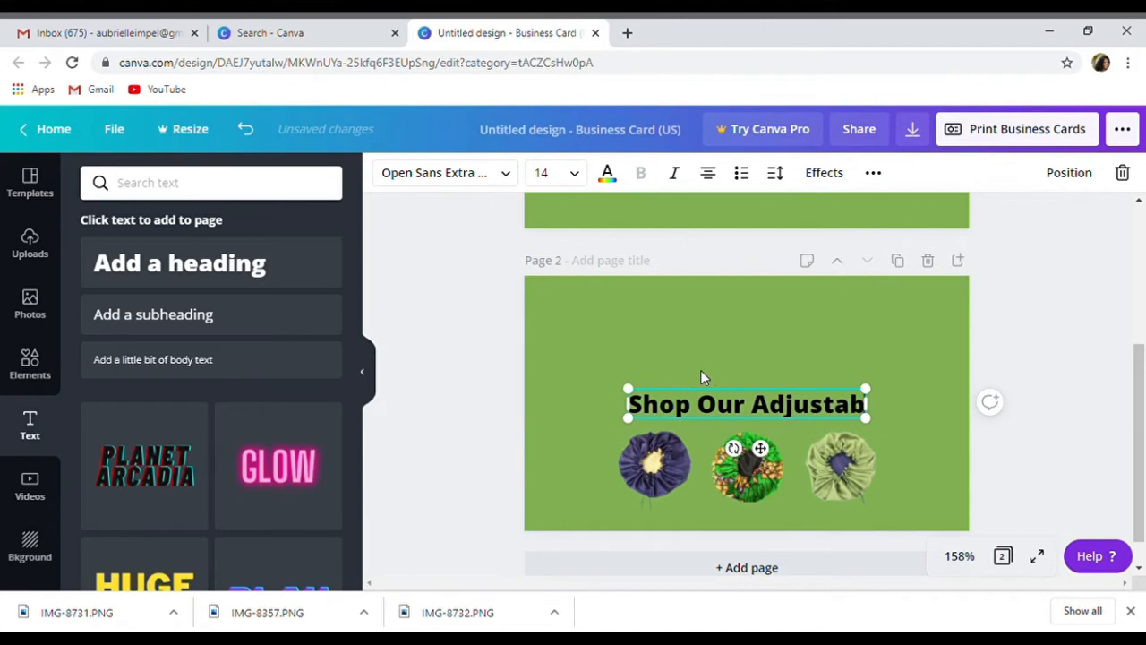
type("le Bonnet")
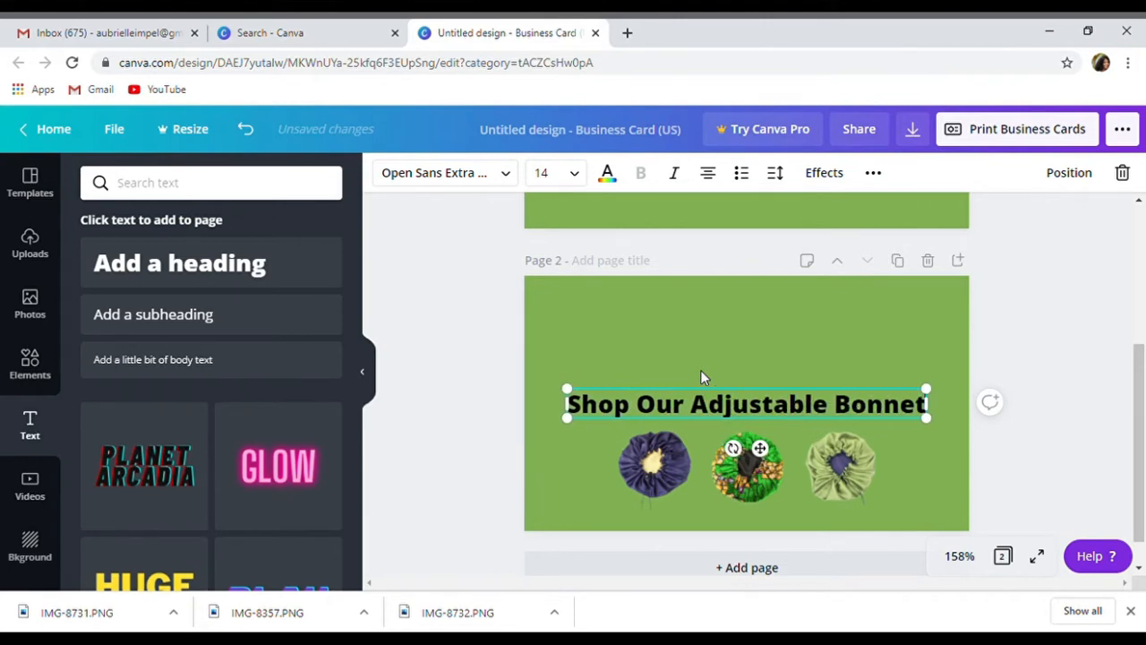
type(" Col")
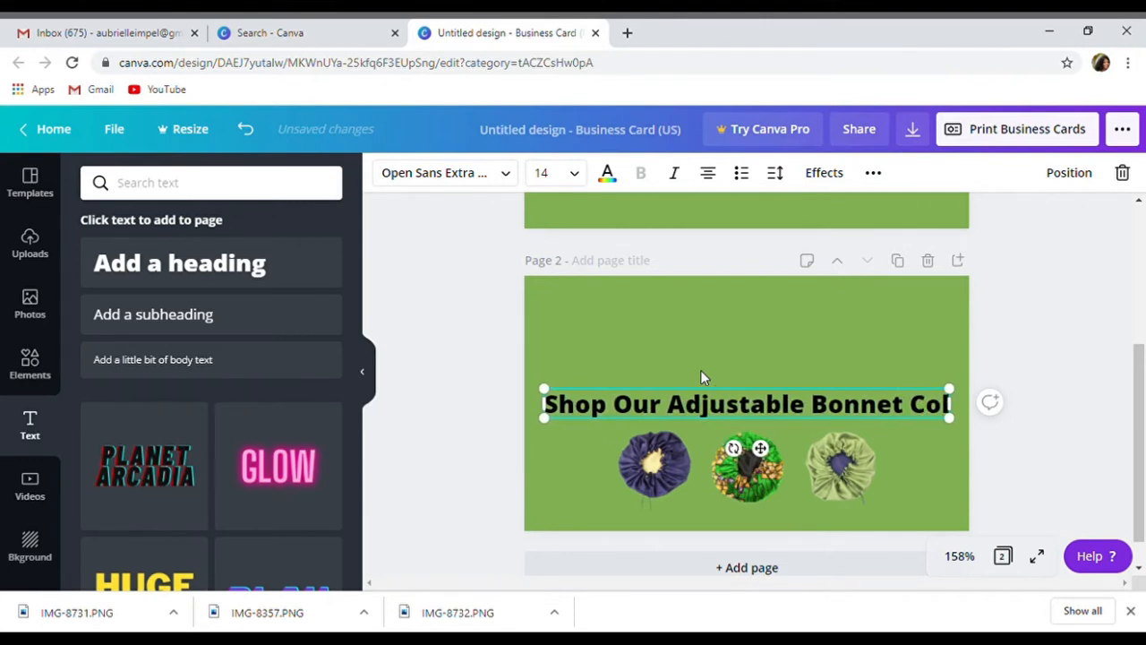
type("lection")
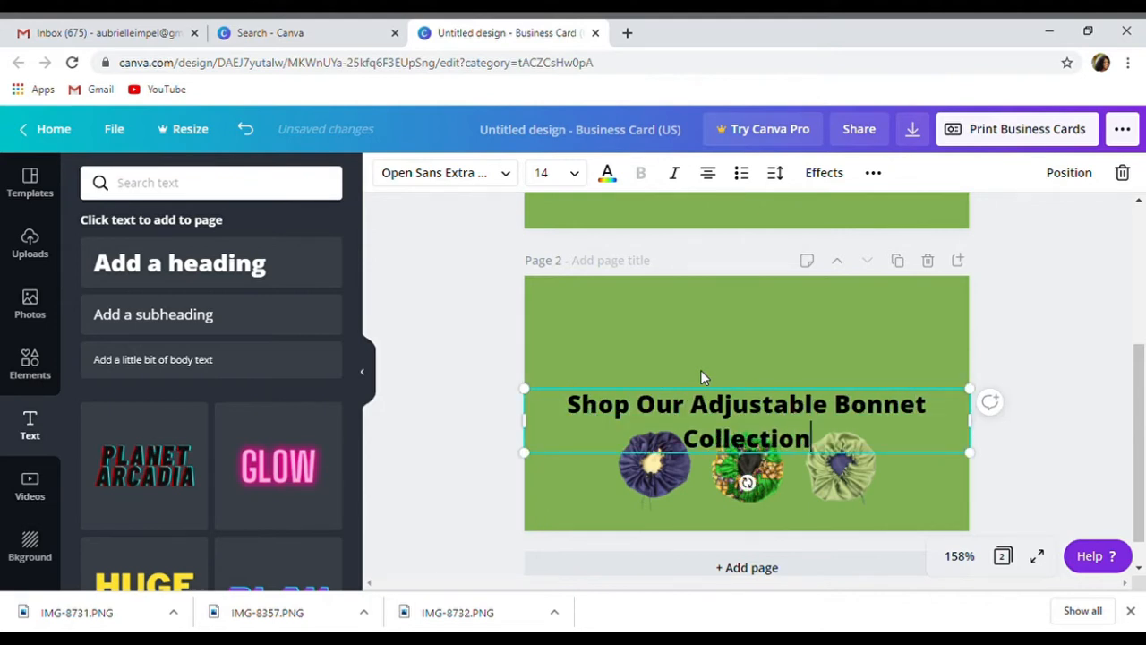
Step: Set the page 2 heading's font to Bebas Neue and move the heading near the page's upper edge
left_click(498, 176)
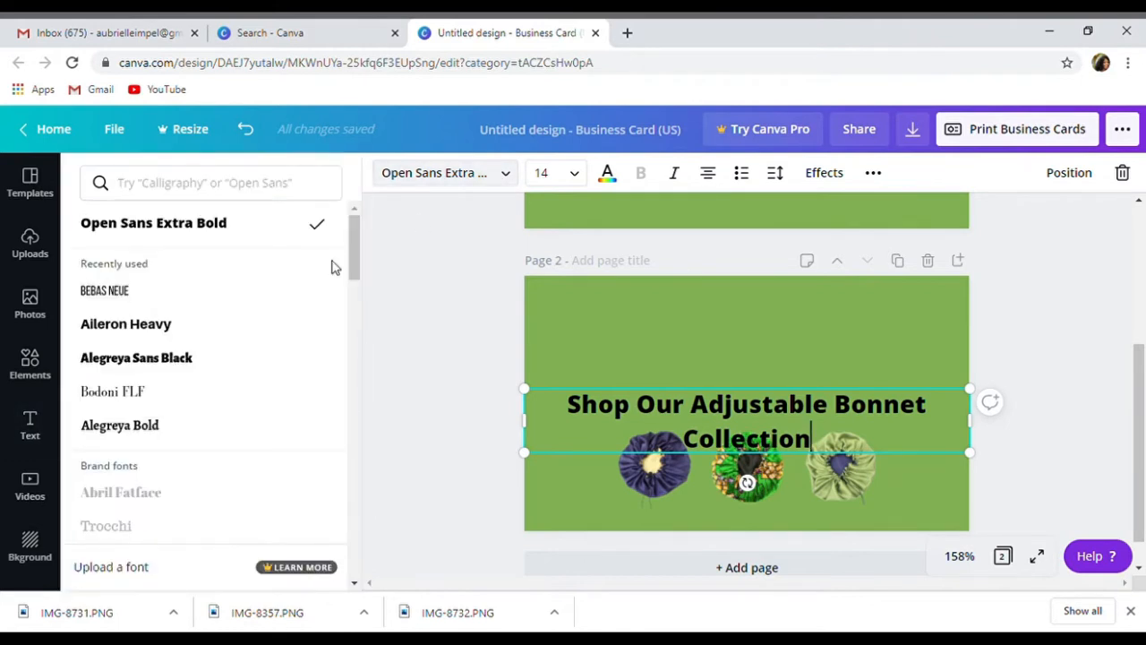
left_click_drag(356, 277, 366, 384)
left_click(199, 338)
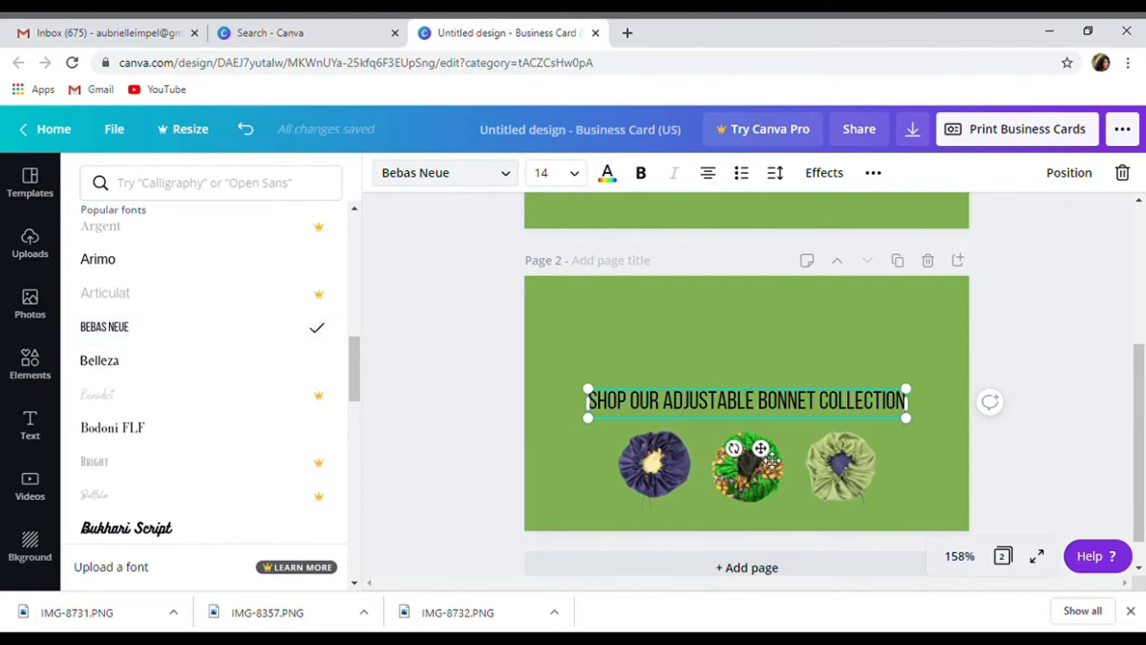
left_click_drag(772, 460, 766, 384)
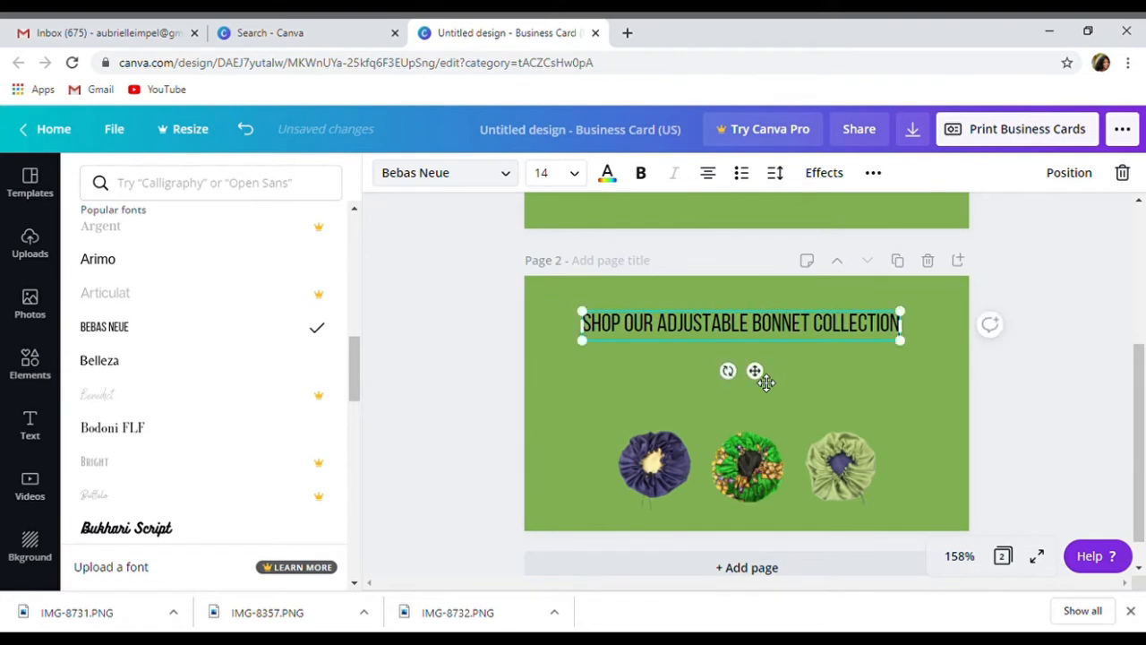
Step: Color the page 2 heading with the peach brand color
left_click(611, 179)
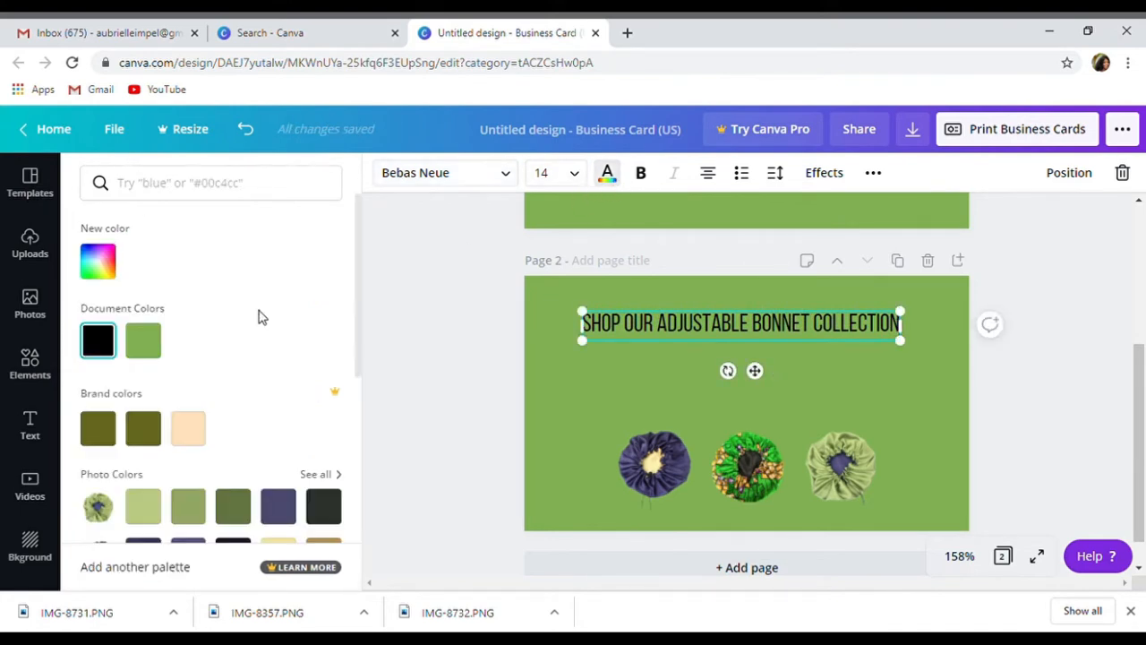
left_click(195, 432)
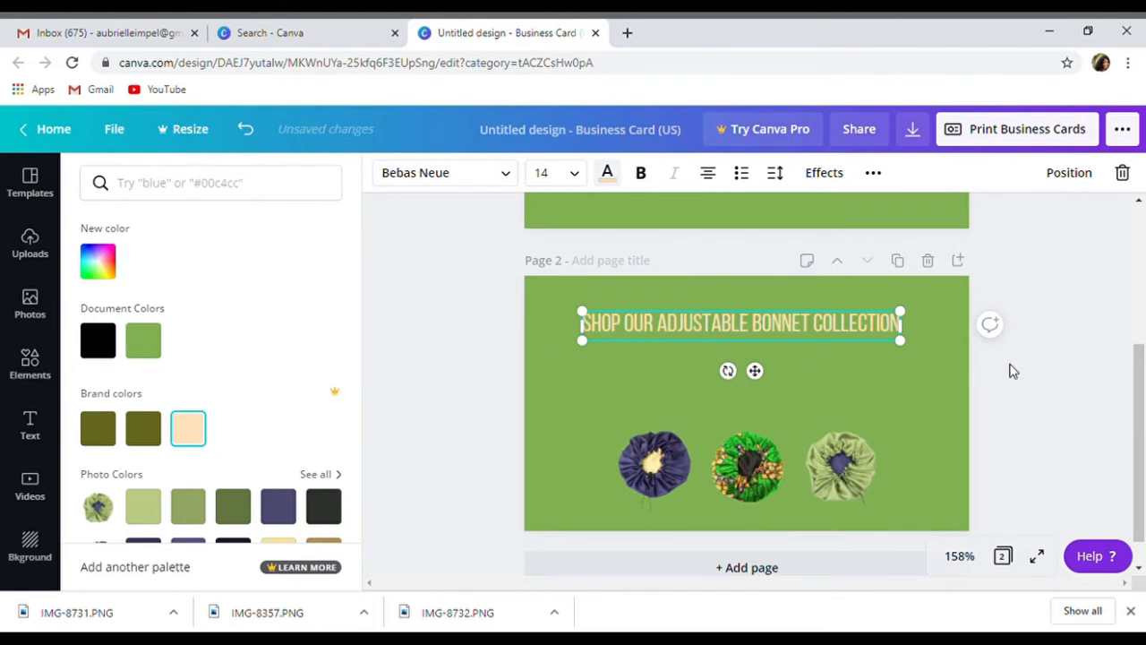
left_click_drag(1138, 376, 1142, 311)
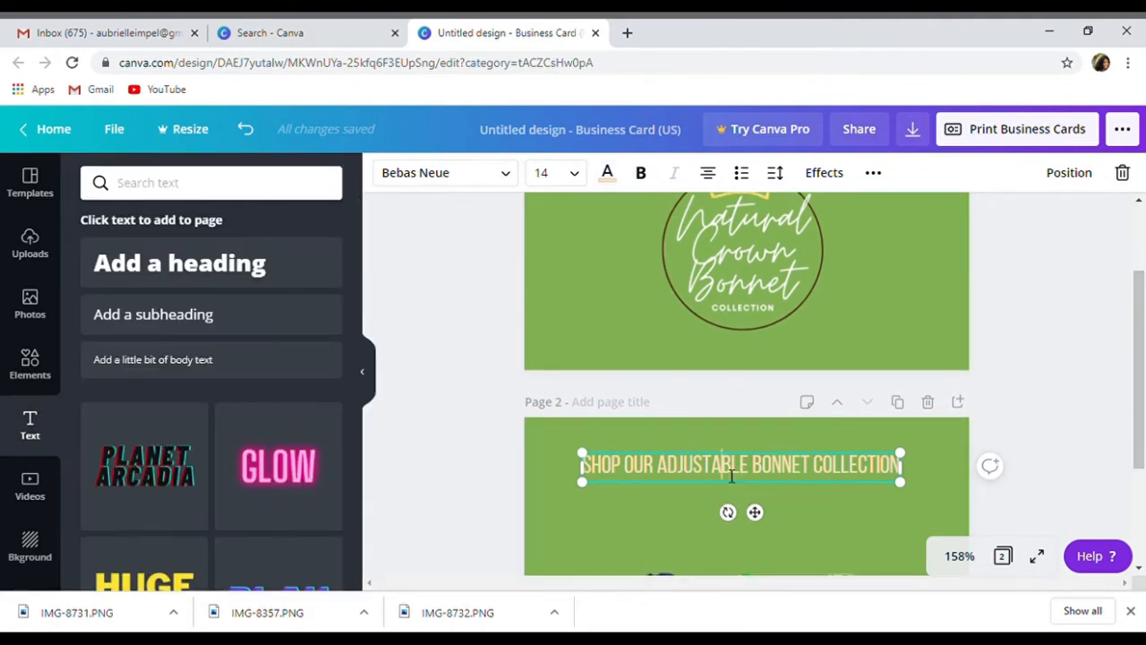
Step: Recolor the page 2 heading with the custom dark brown #47340A, mixed from the tan bonnet photo color
double_click(698, 464)
left_click(1144, 269)
left_click(608, 173)
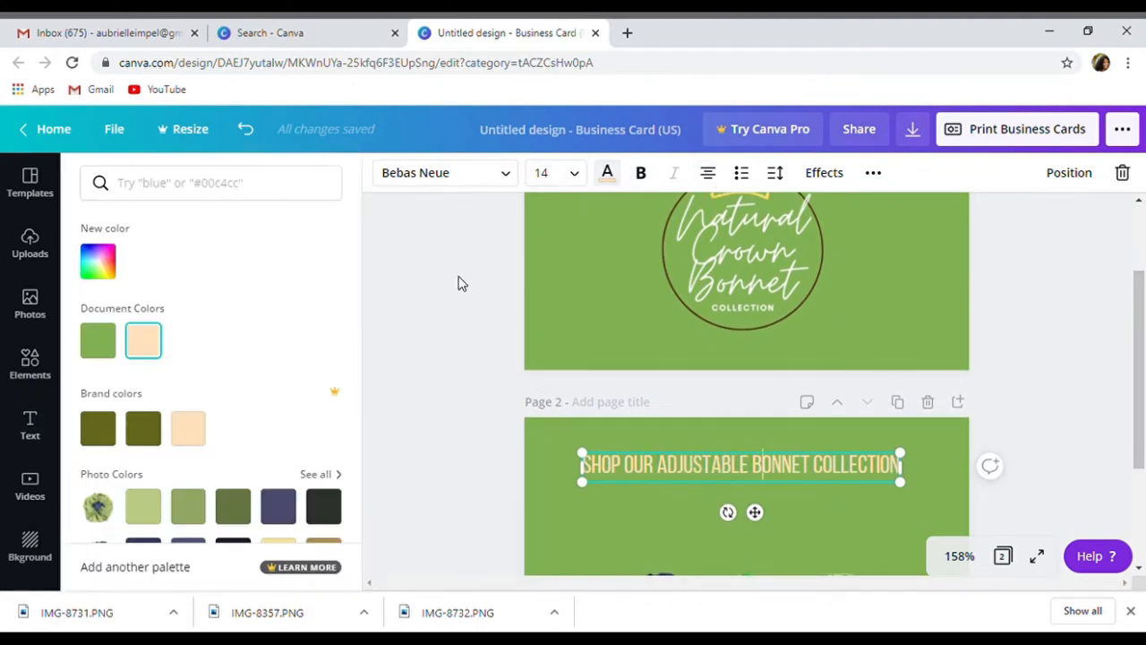
left_click_drag(361, 266, 374, 398)
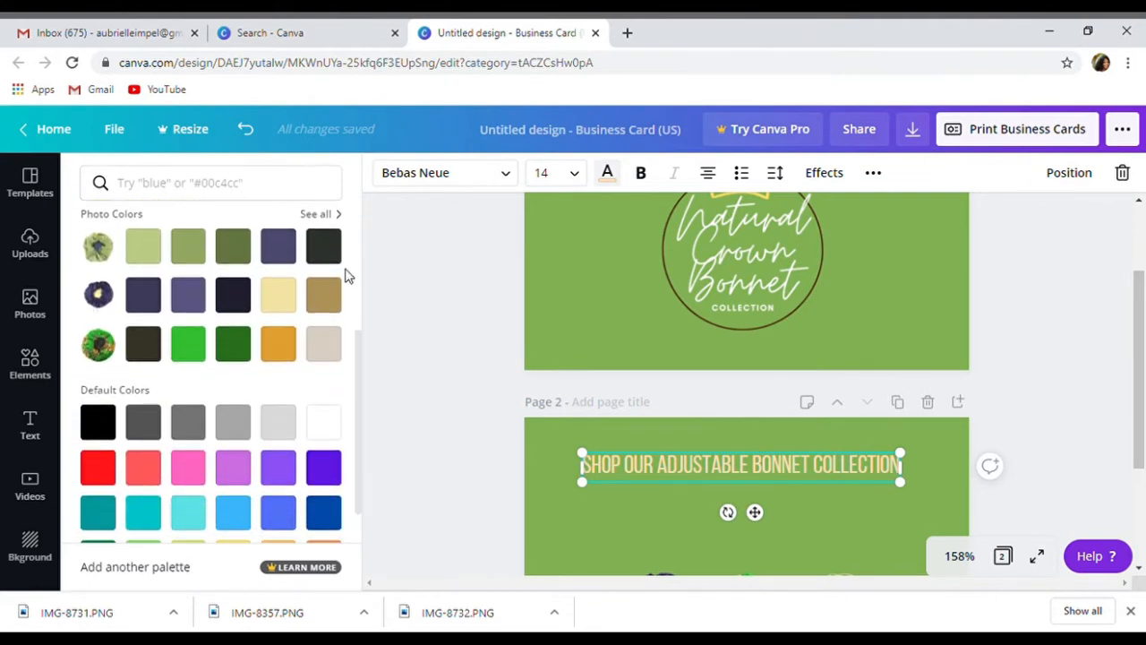
left_click(324, 295)
left_click_drag(354, 356, 359, 224)
left_click(101, 261)
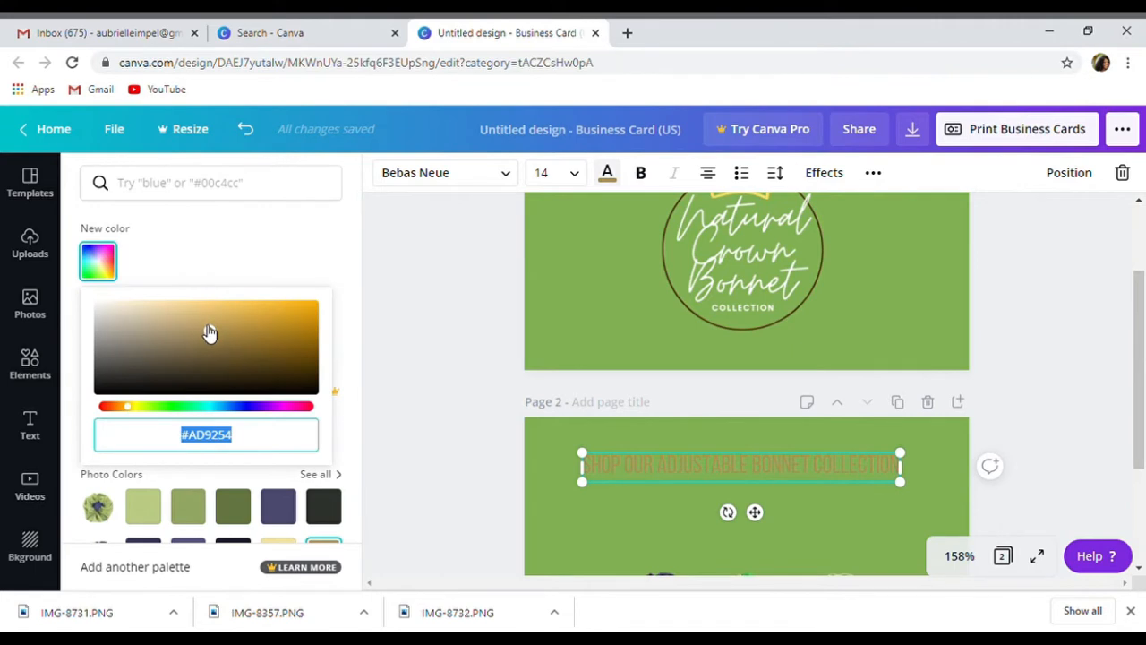
left_click_drag(208, 333, 287, 362)
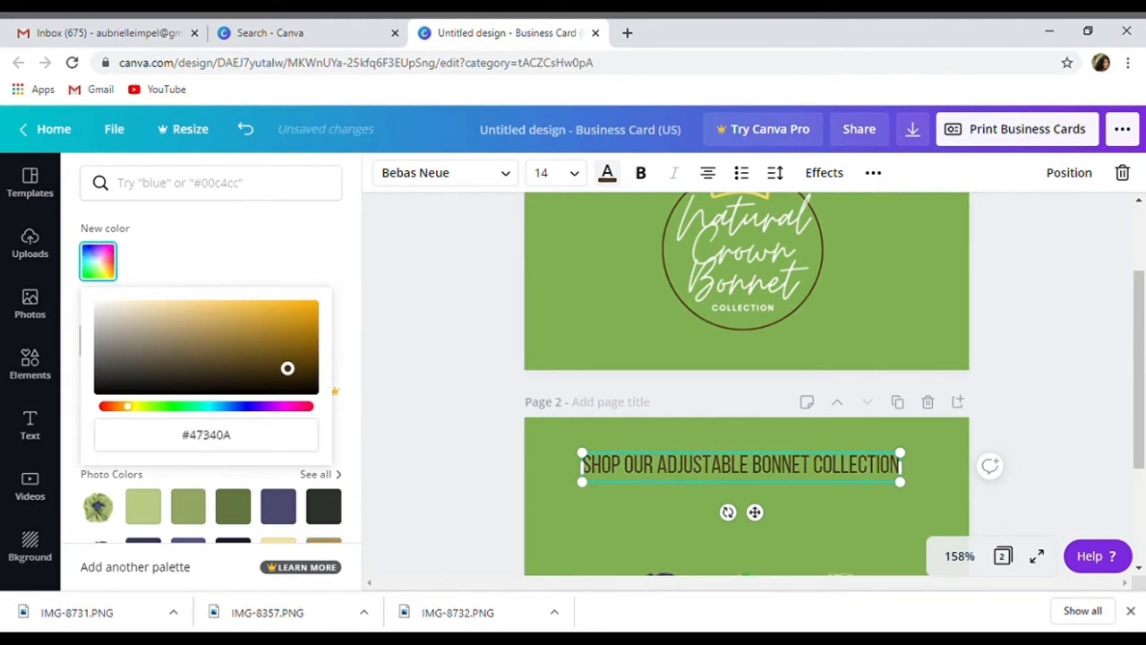
left_click(676, 536)
left_click_drag(1140, 337, 1144, 414)
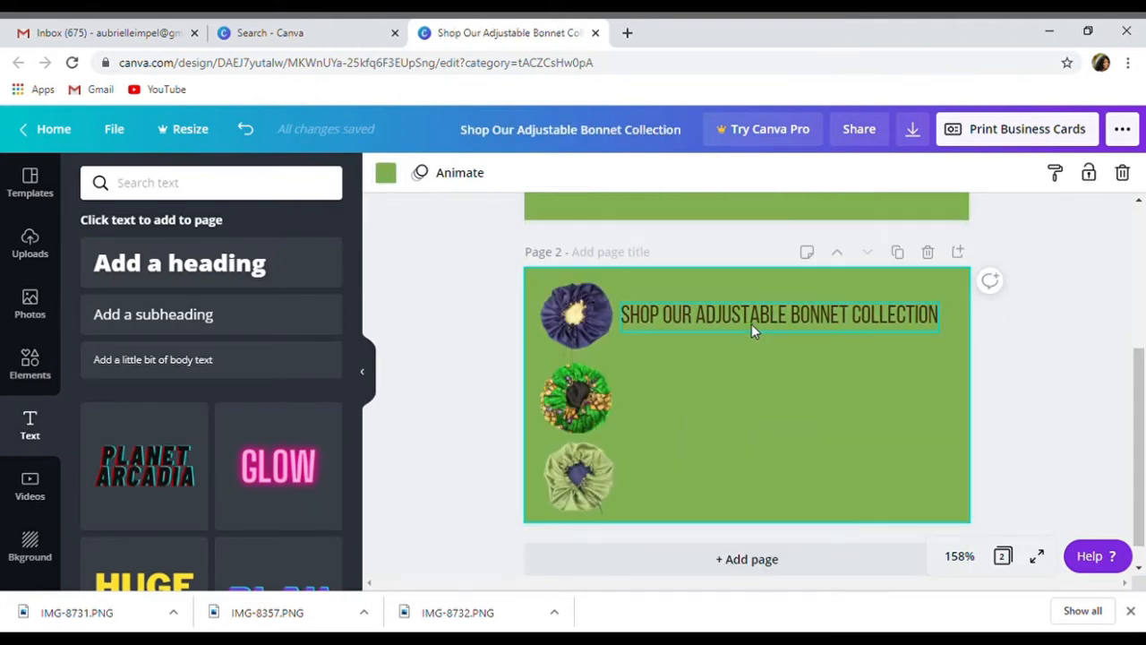
Step: Add the dark blue globe icon to page 2, shrink it, and place it below the heading beside the patterned bonnet
mouse_move(1134, 354)
left_mouse_down()
mouse_move(1132, 298)
mouse_move(1144, 369)
left_mouse_up()
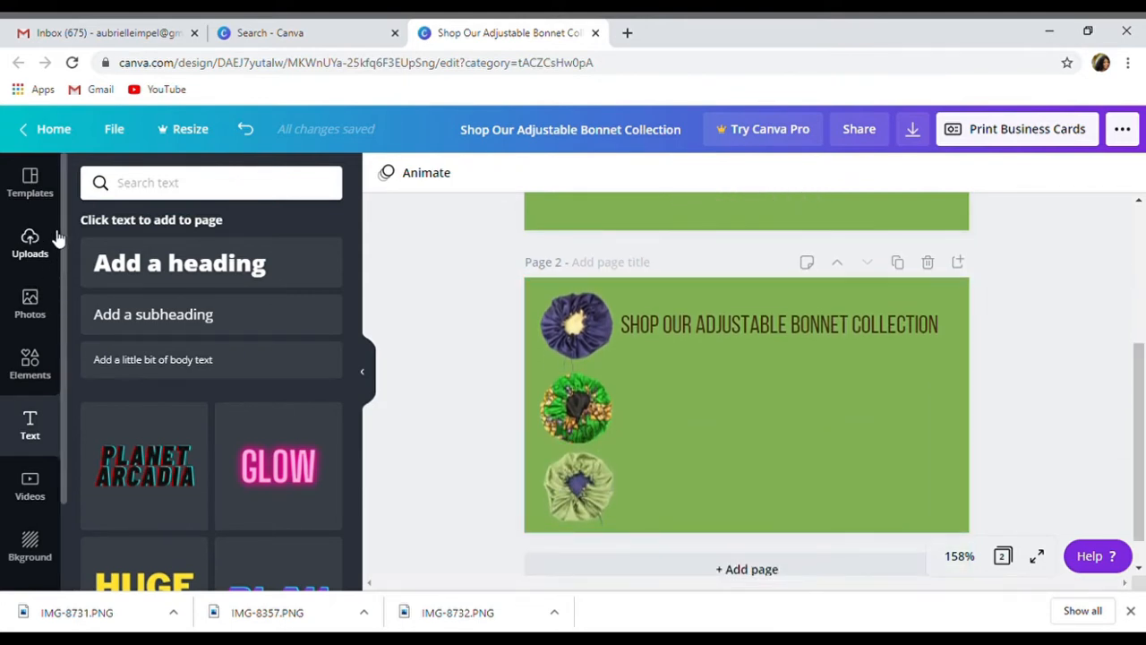
left_click(39, 367)
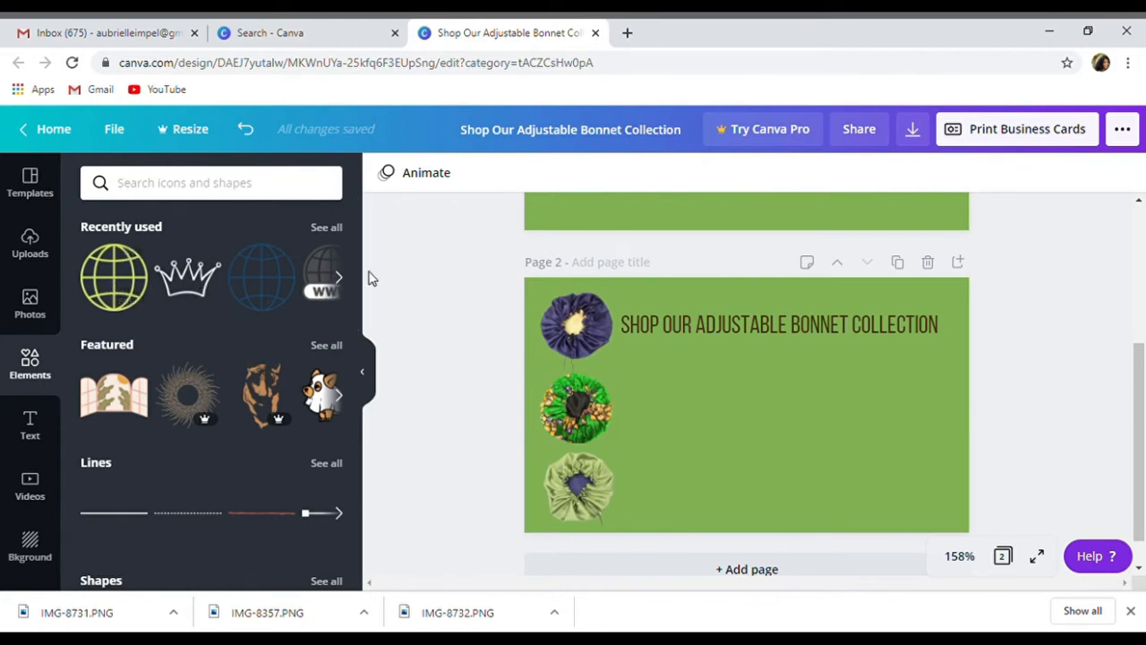
left_click(273, 286)
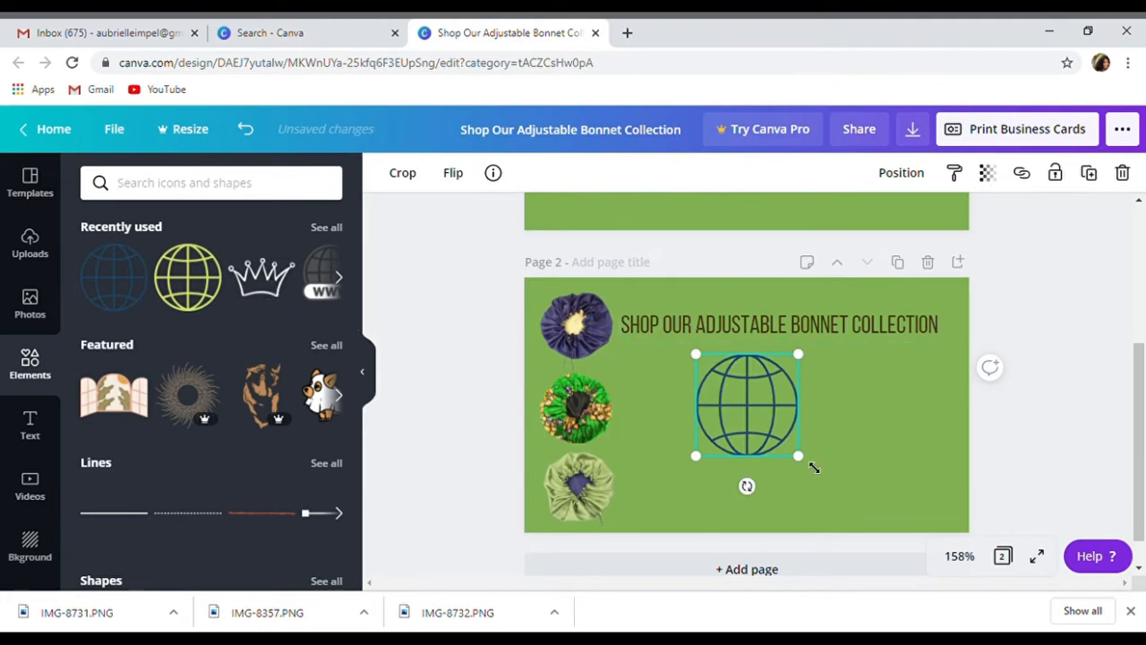
left_click_drag(814, 466, 738, 414)
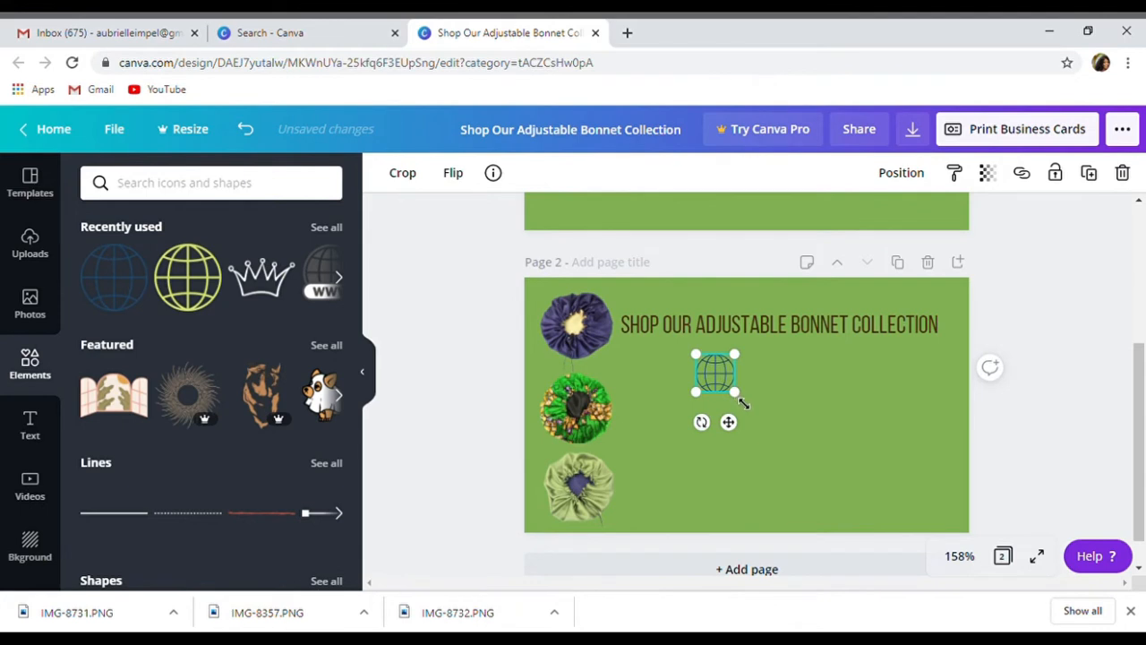
left_click_drag(721, 376, 659, 388)
Step: Search the elements for "instagram", add the single-color outlined Instagram icon, shrink it, and place it directly beneath the globe
left_click(134, 191)
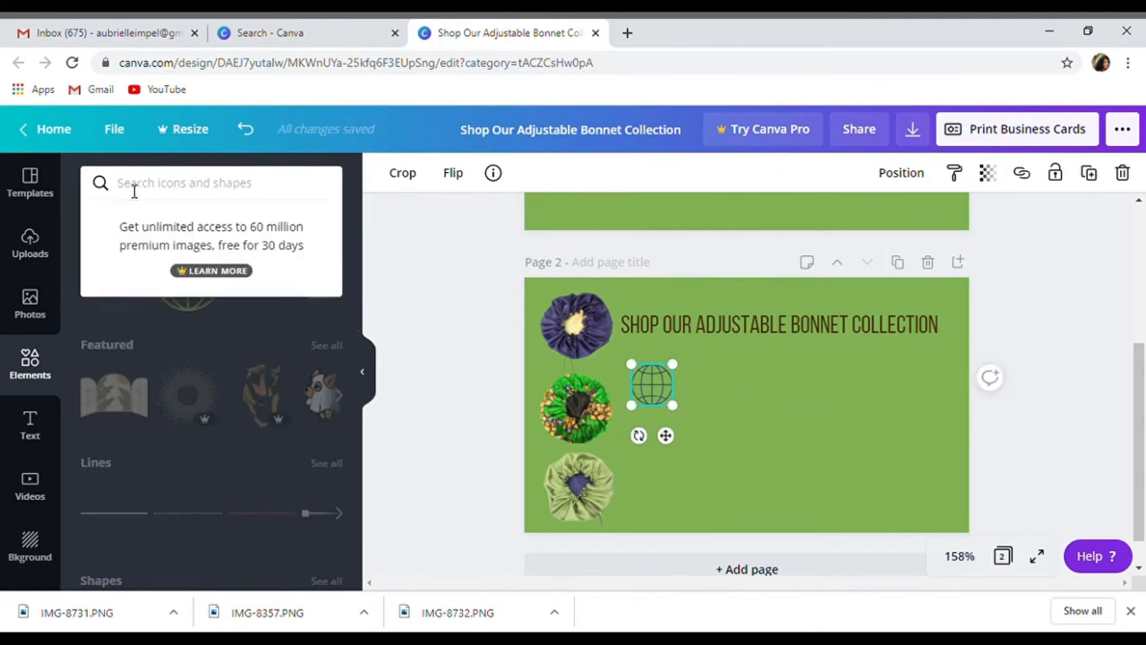
type("insta")
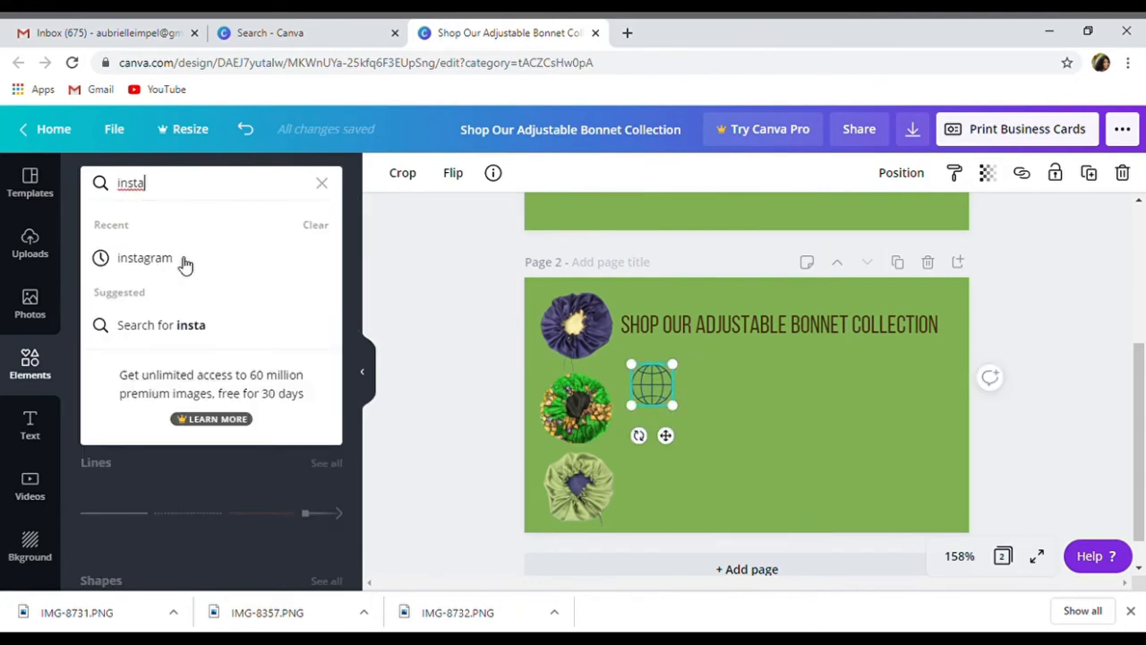
left_click(147, 259)
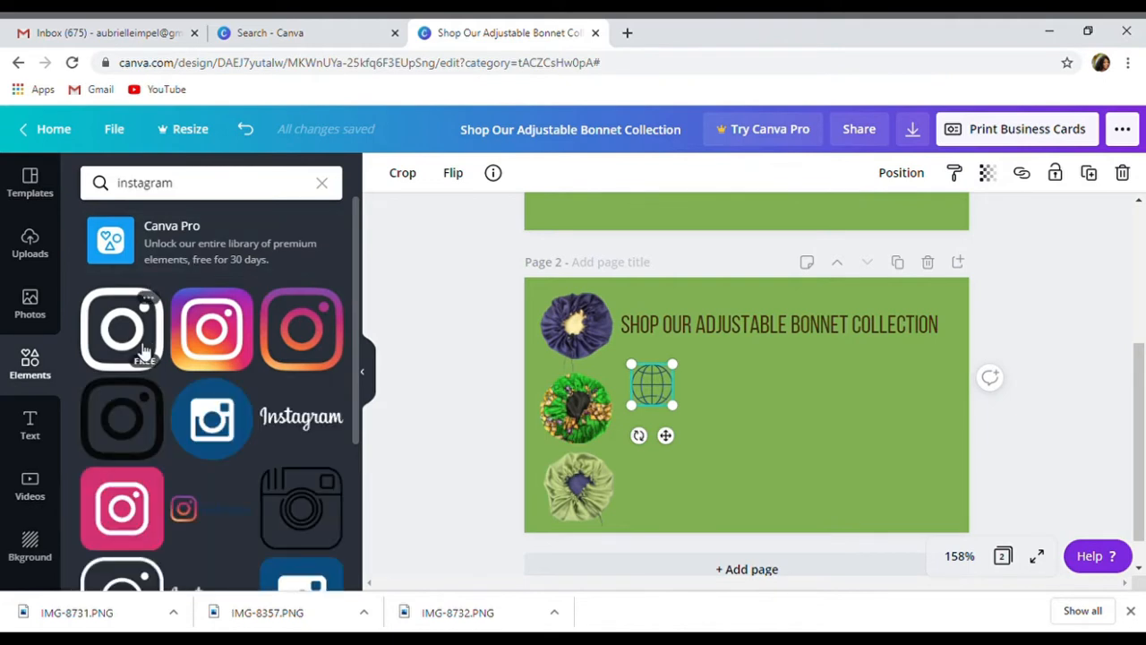
left_click(143, 349)
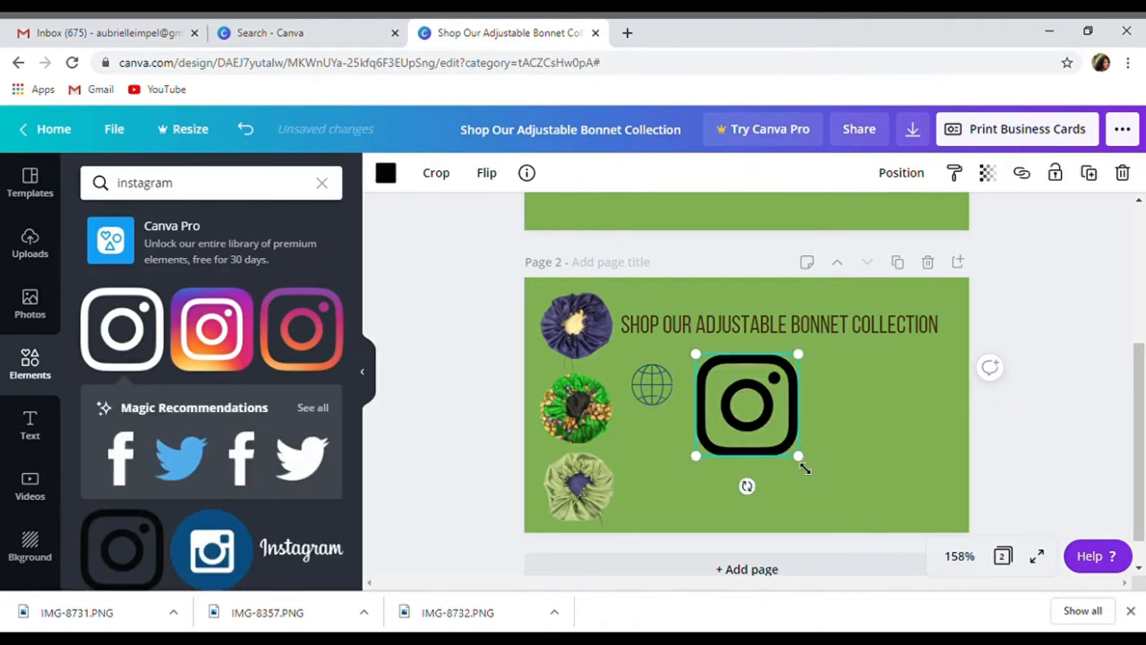
left_click_drag(803, 466, 668, 457)
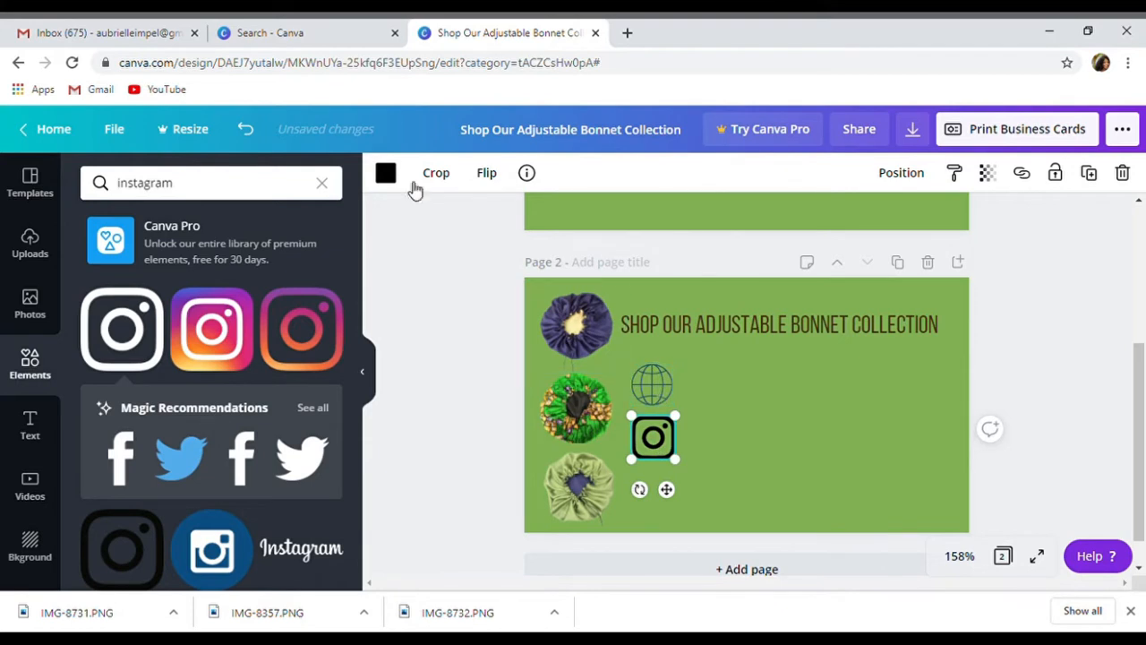
Step: Color the Instagram icon with the pale yellow photo color from the navy bonnet
left_click(386, 175)
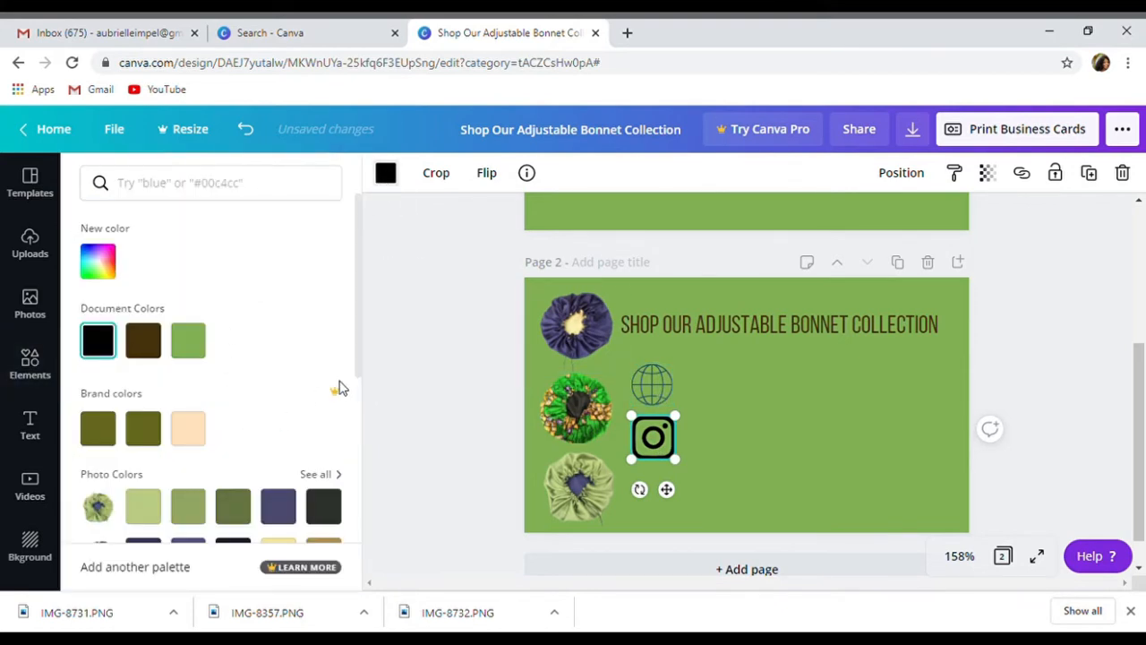
left_click_drag(356, 359, 367, 480)
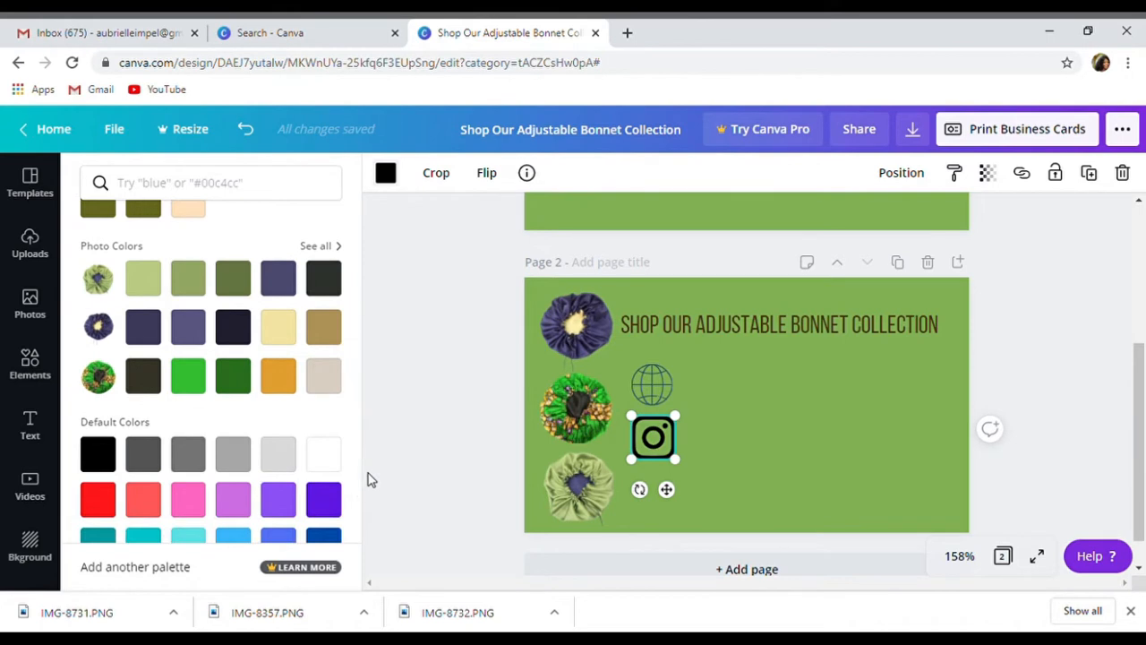
left_click(293, 327)
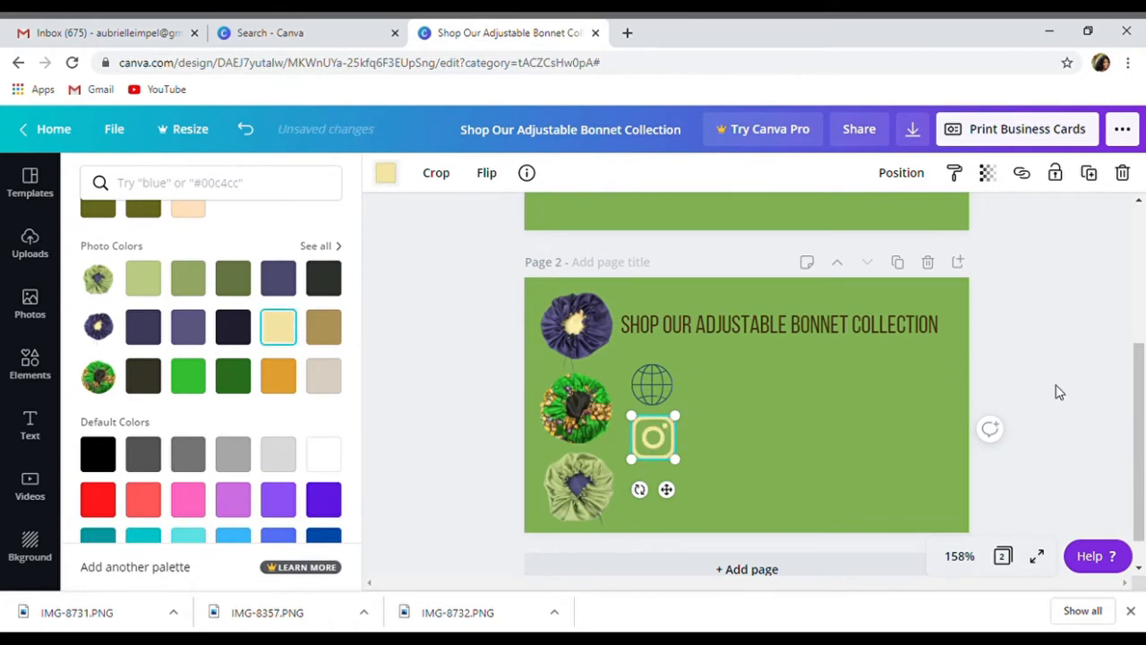
mouse_move(1141, 394)
left_mouse_down()
mouse_move(1141, 253)
mouse_move(1143, 391)
left_mouse_up()
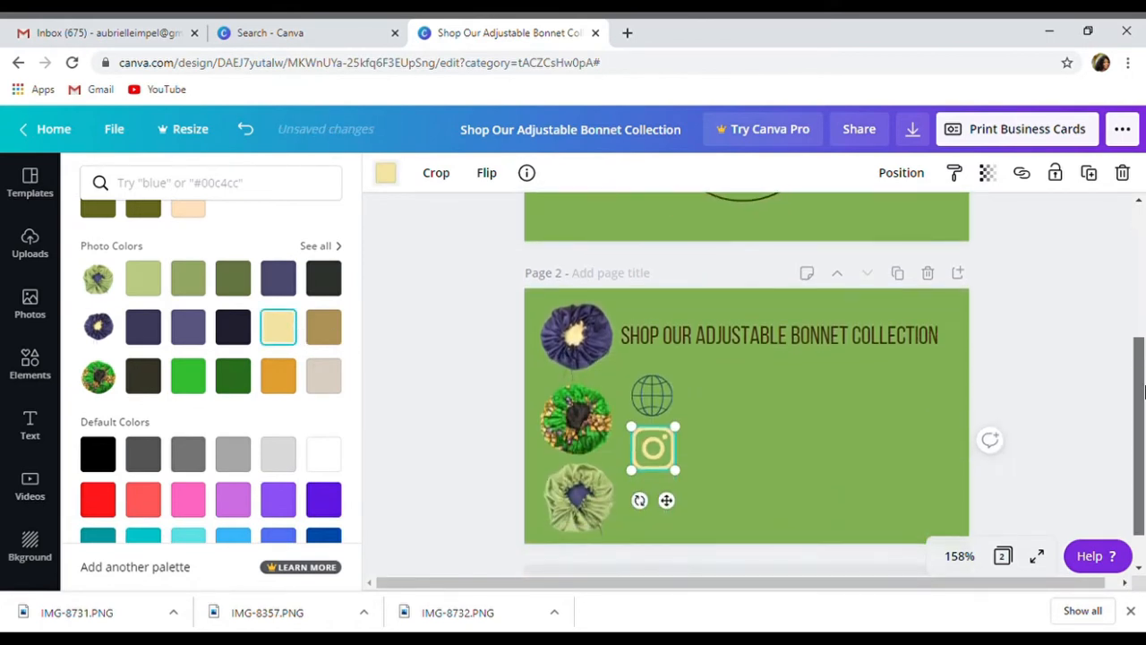
left_click(1142, 391)
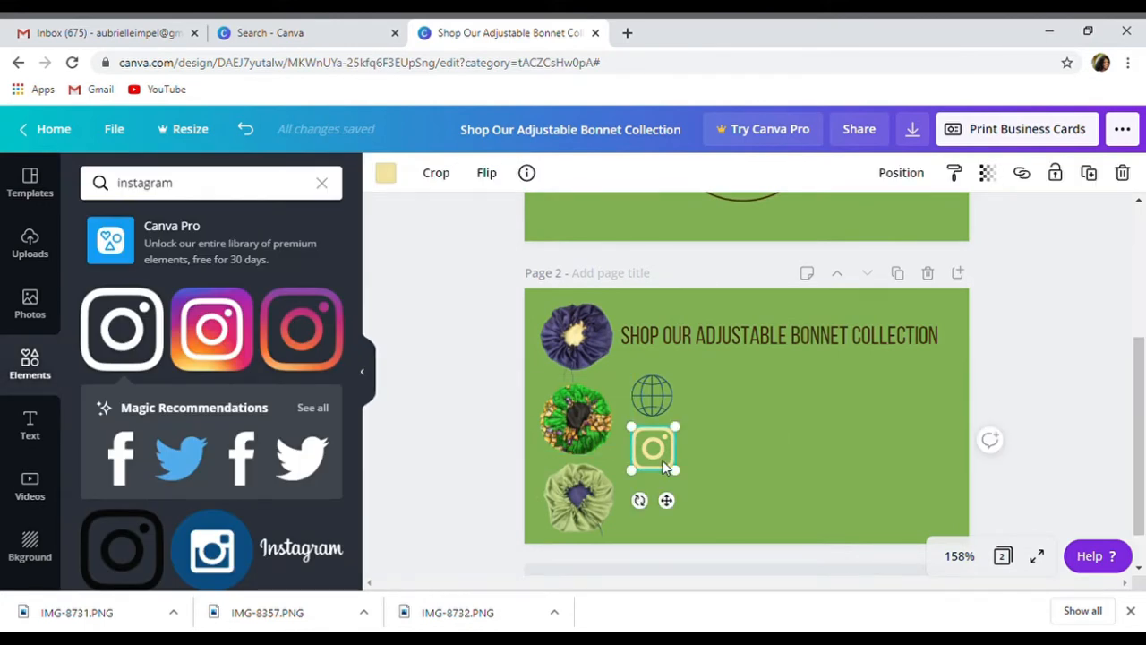
Step: Recolor the Instagram icon with the default white
left_click(384, 176)
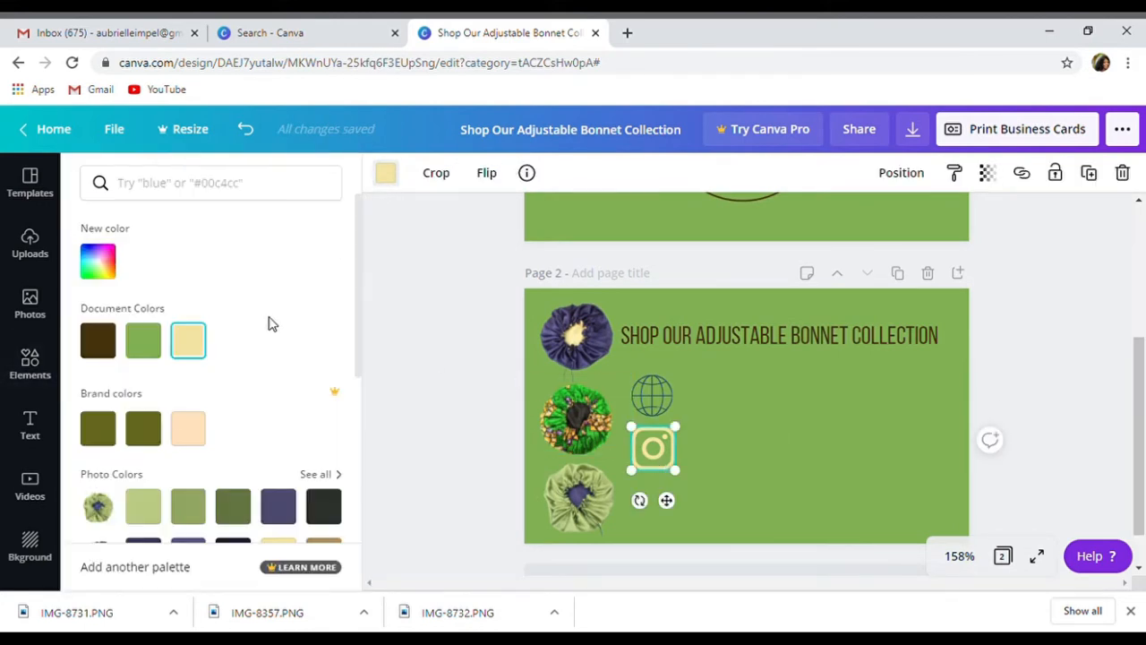
left_click_drag(358, 311, 377, 480)
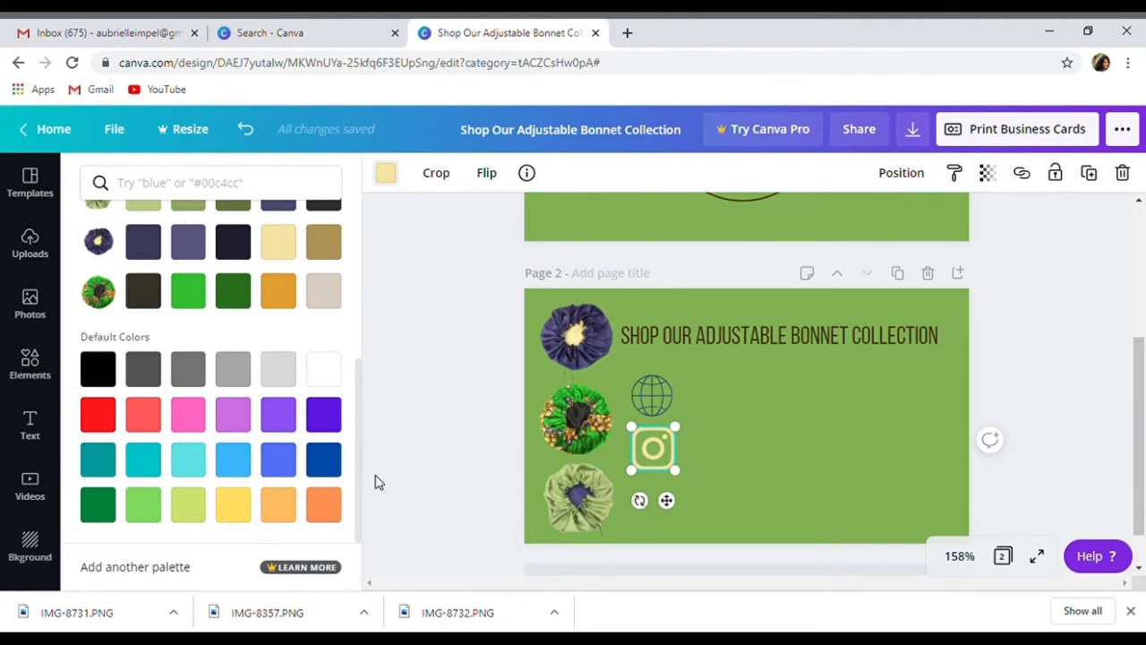
left_click(323, 368)
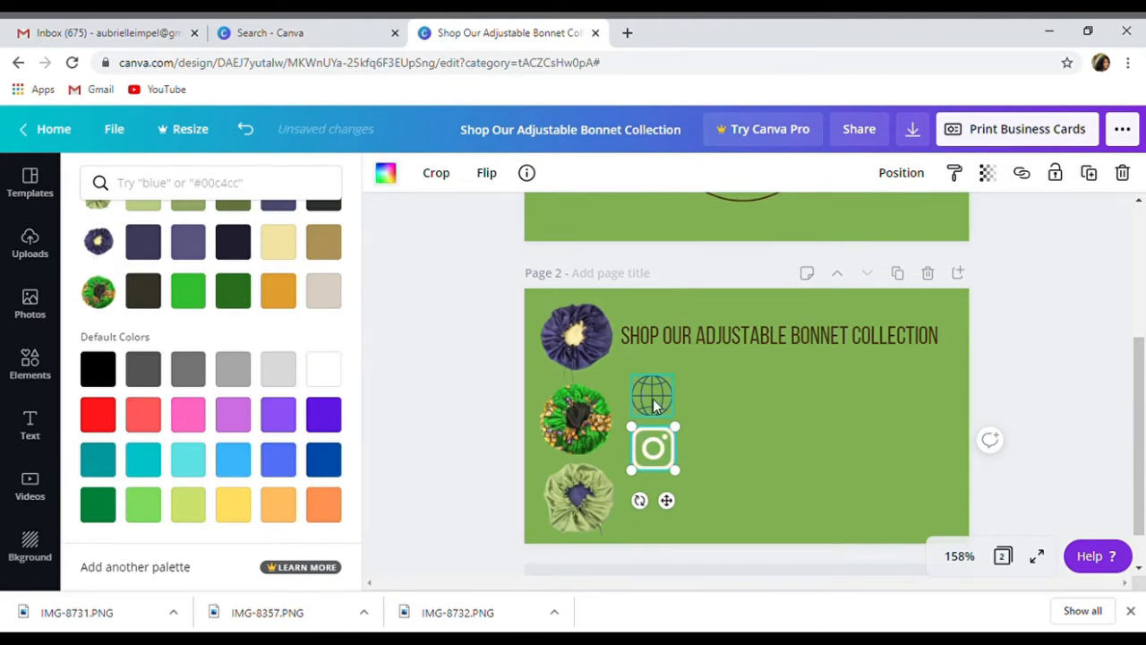
Step: Clear the element search and check the dark blue globe icon's editing options and details
left_click(653, 404)
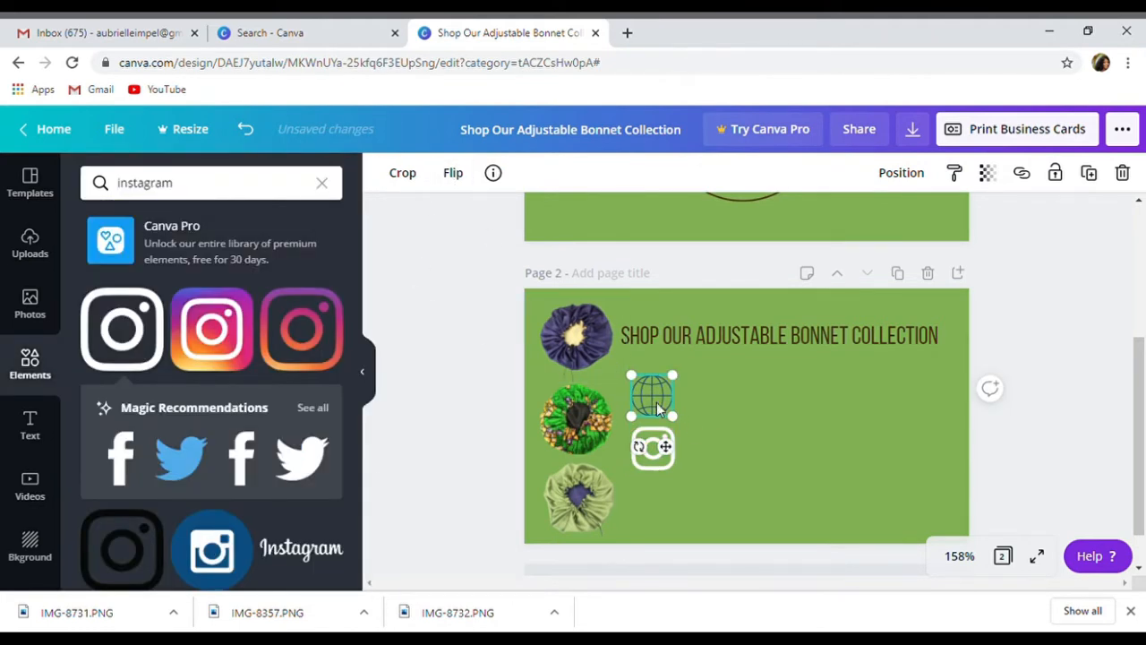
double_click(665, 410)
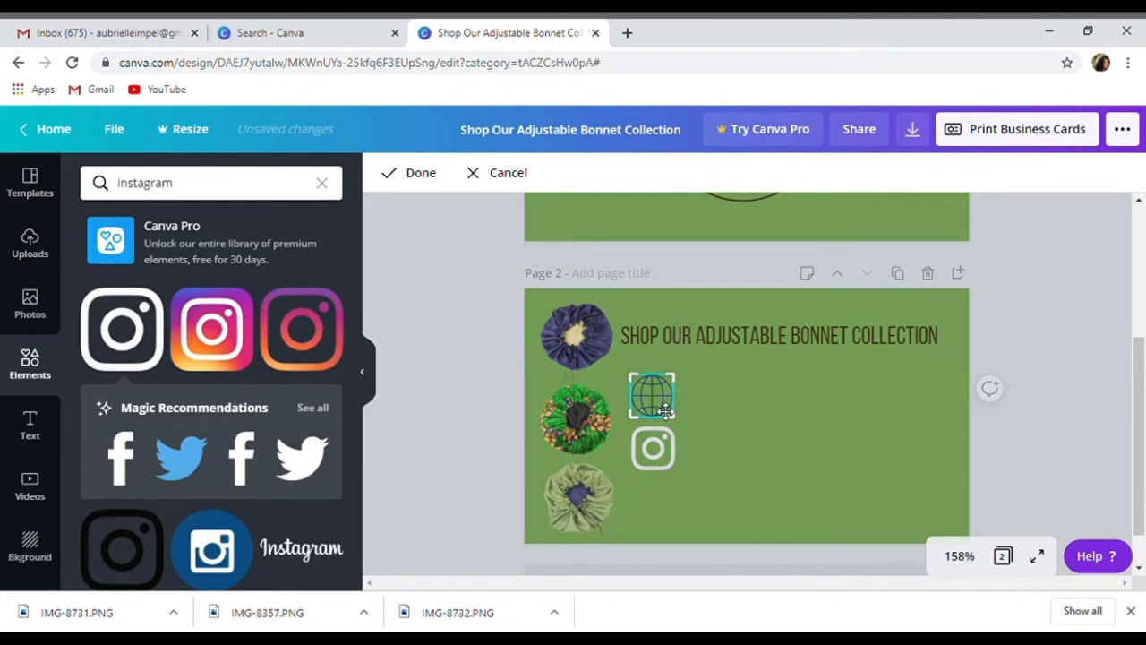
left_click(794, 430)
left_click(321, 183)
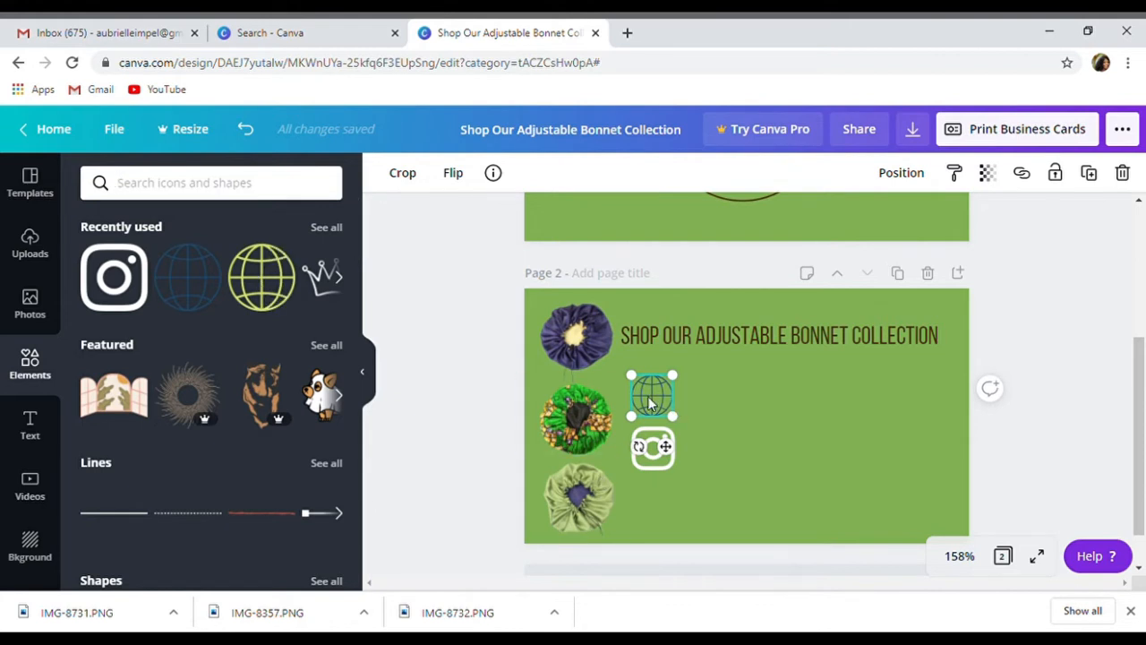
left_click(498, 177)
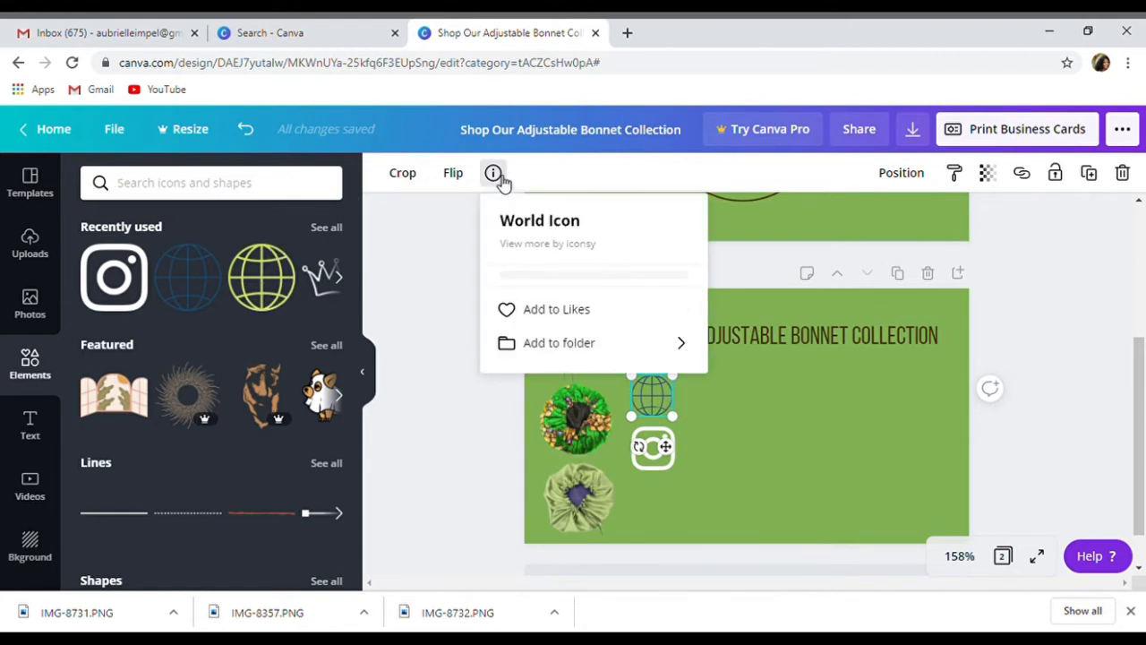
left_click(793, 401)
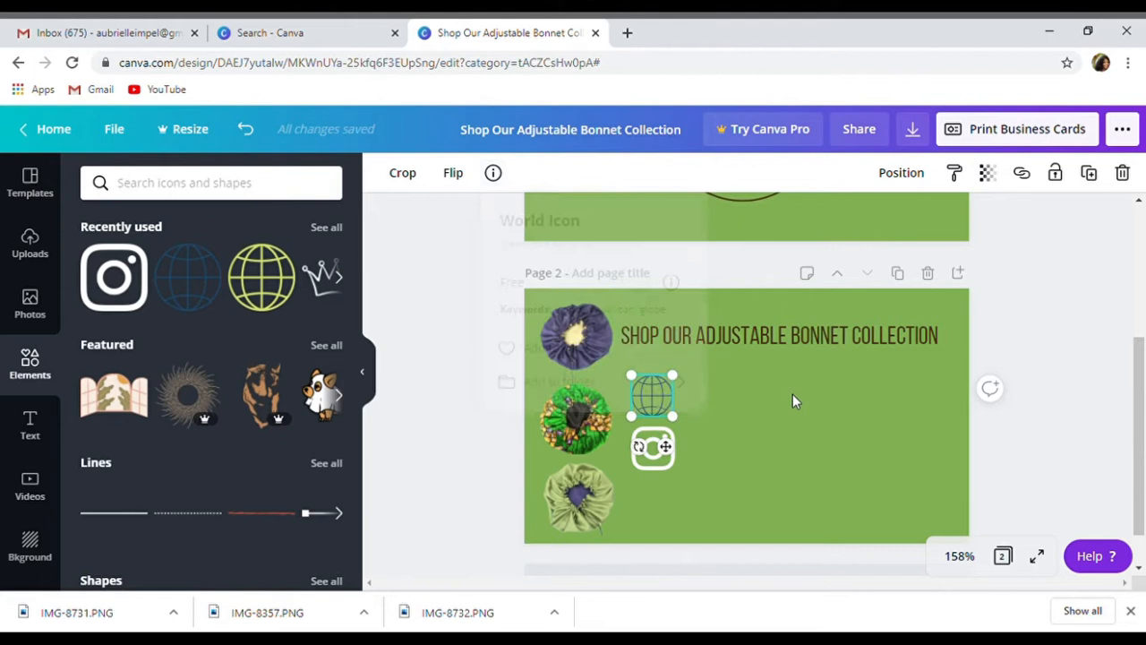
Step: Replace the dark blue globe on page 2 with the recently used yellow-green globe and shrink it to about the Instagram icon's size
left_click(652, 394)
right_click(658, 398)
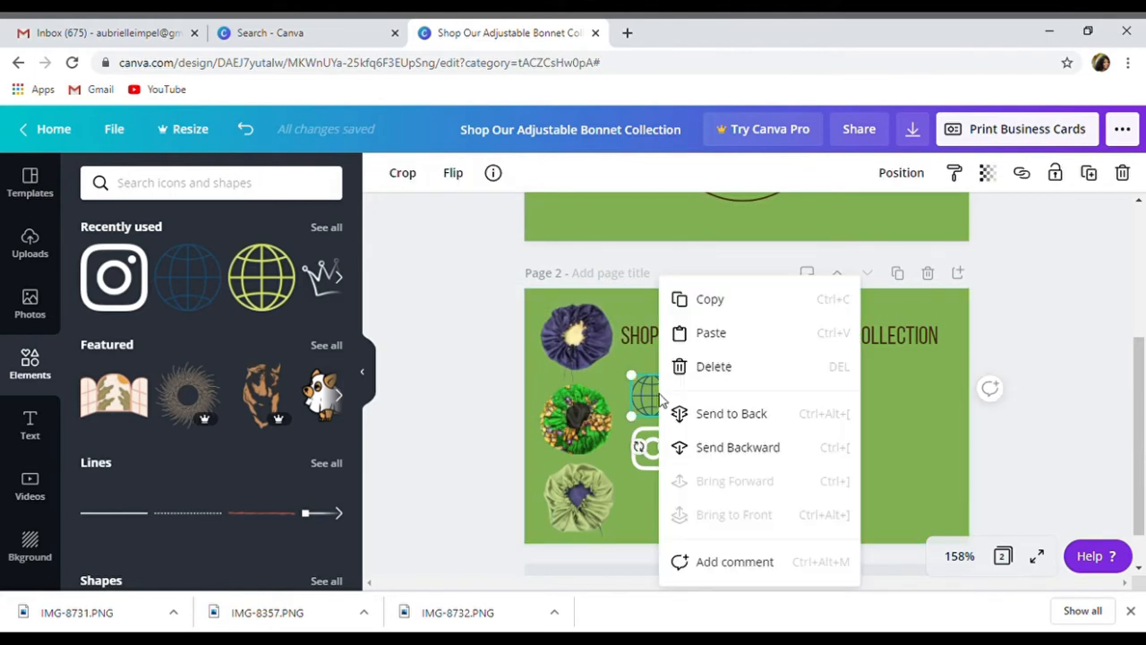
left_click(732, 366)
left_click(267, 282)
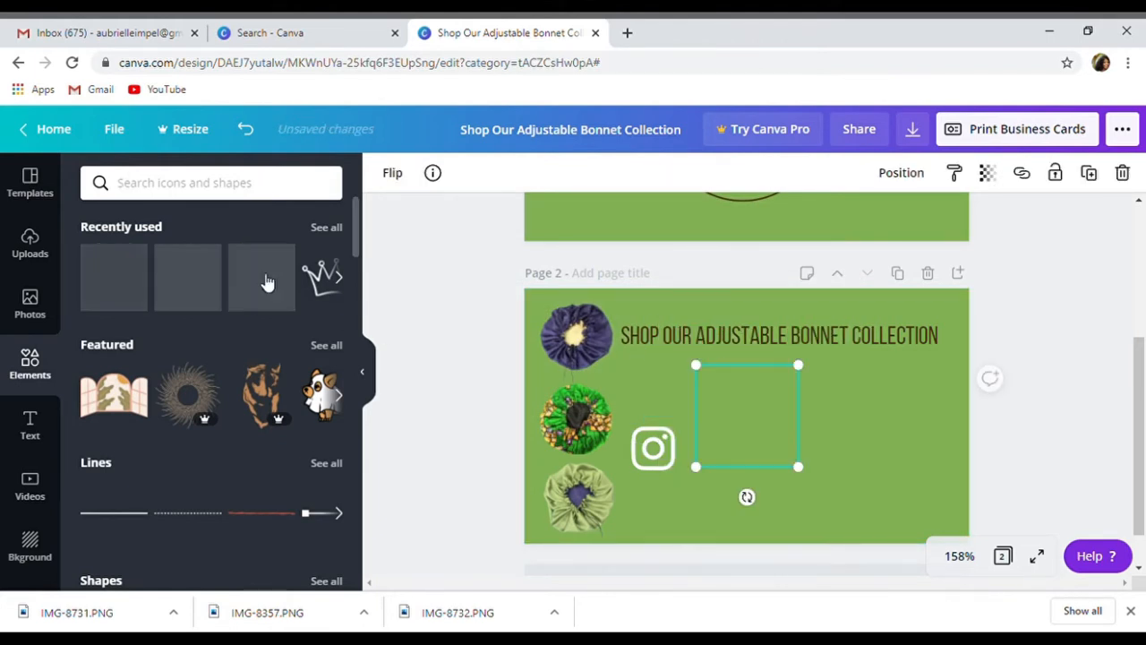
left_click_drag(813, 481, 745, 434)
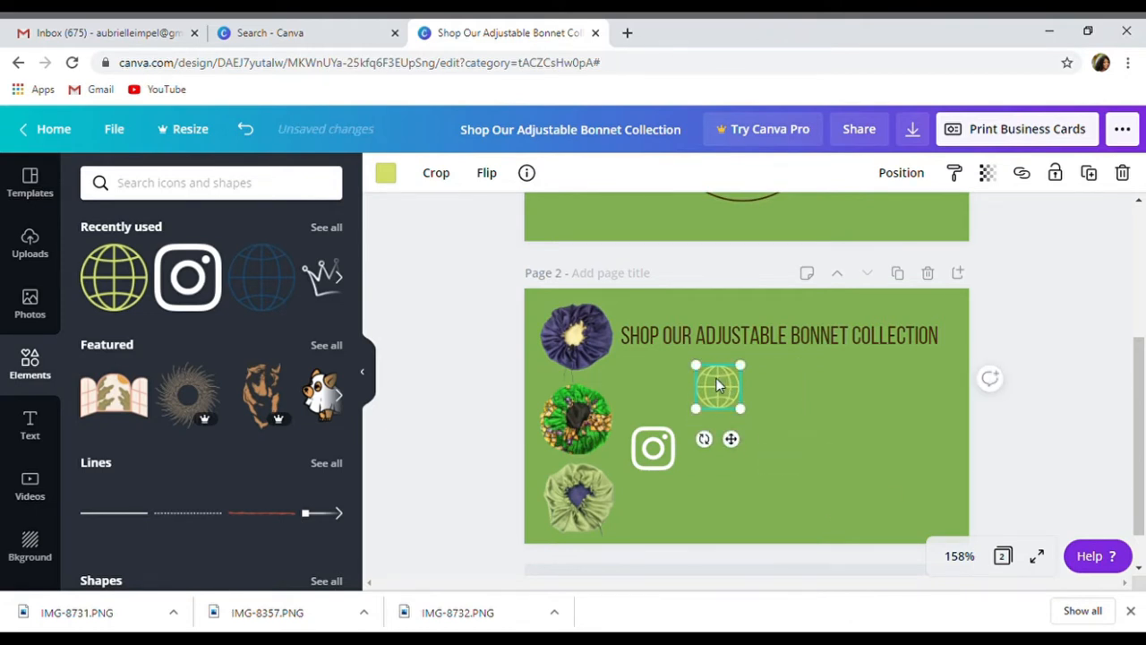
Step: Stack the Instagram icon above the globe and line up the green-print and navy bonnets in a row along the card's bottom
left_click_drag(716, 378, 656, 486)
left_click_drag(660, 439, 667, 394)
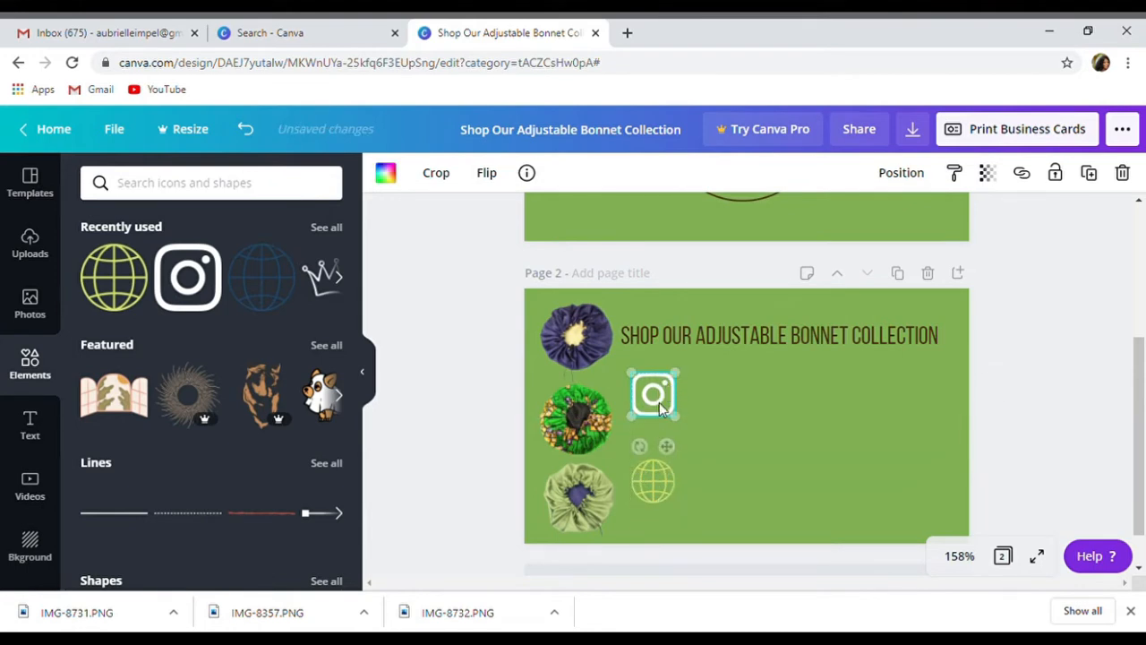
left_click_drag(664, 481, 659, 440)
left_click_drag(572, 433, 735, 515)
left_click_drag(590, 349, 901, 516)
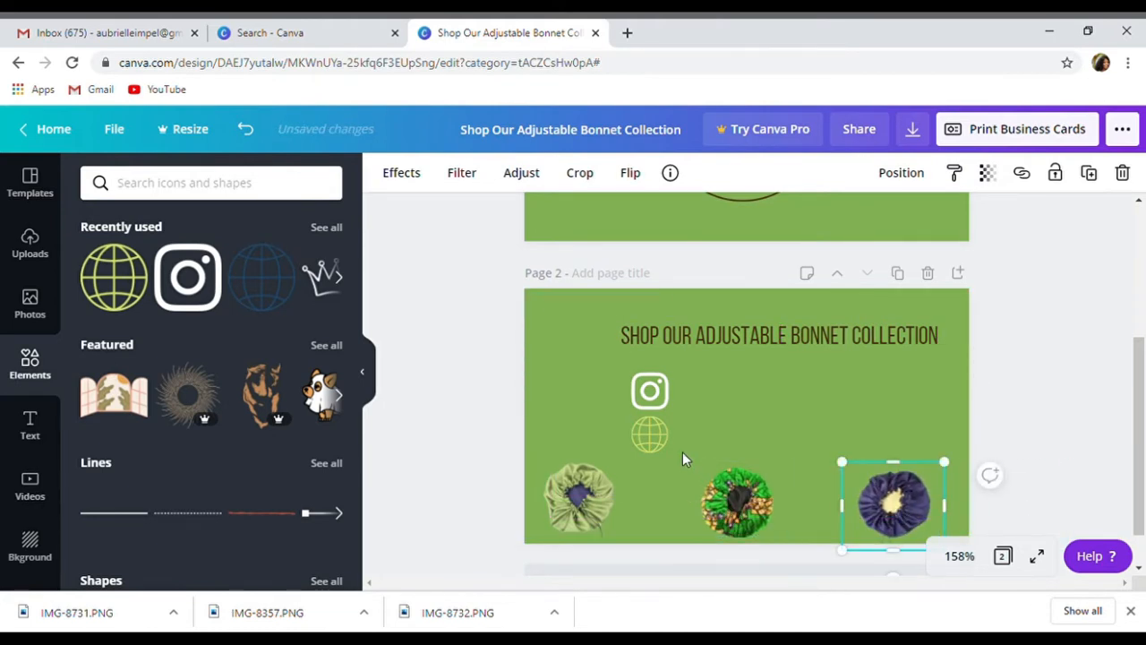
Step: Recolor the globe icon dark brown and the heading white
left_click(650, 435)
scroll(210, 448, "down", 3)
left_click(29, 365)
scroll(747, 403, "up", 3)
scroll(747, 403, "down", 3)
left_click(708, 403)
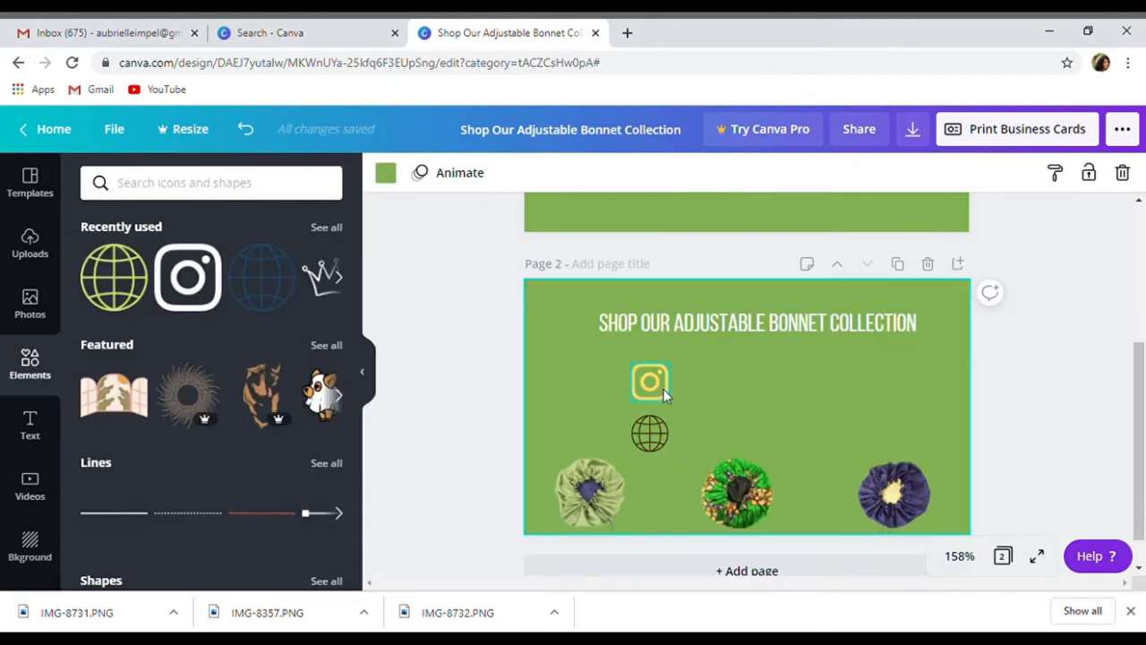
left_click(29, 425)
left_click(153, 314)
type("@naturalc")
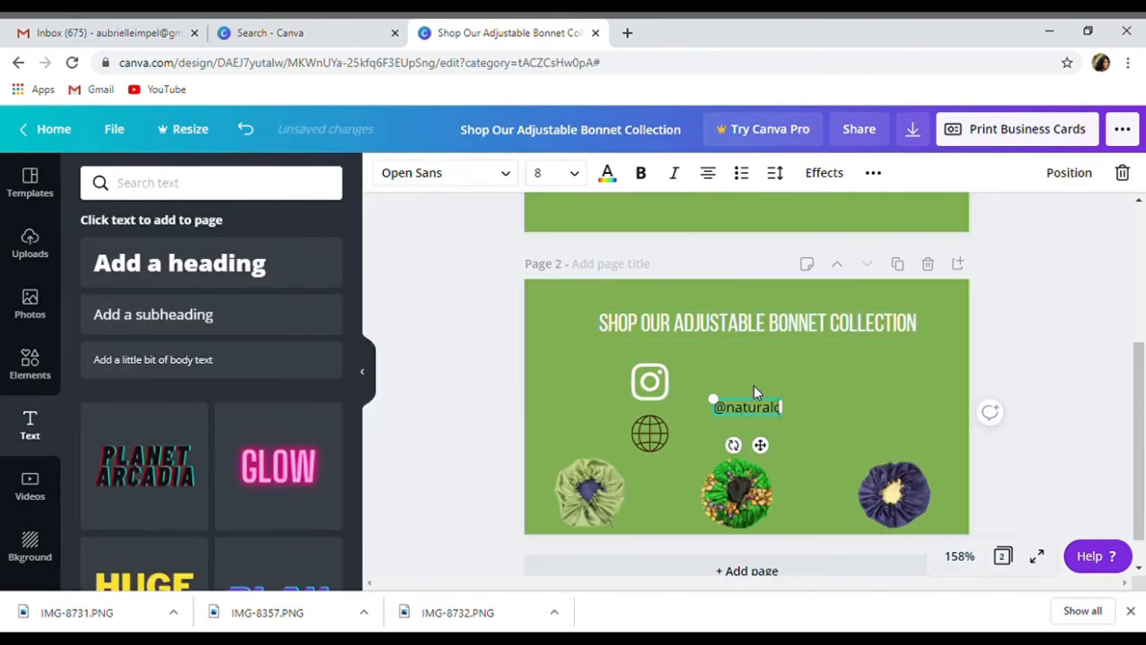
scroll(754, 385, "up", 3)
scroll(937, 427, "down", 2)
left_click(938, 426)
left_click(785, 458)
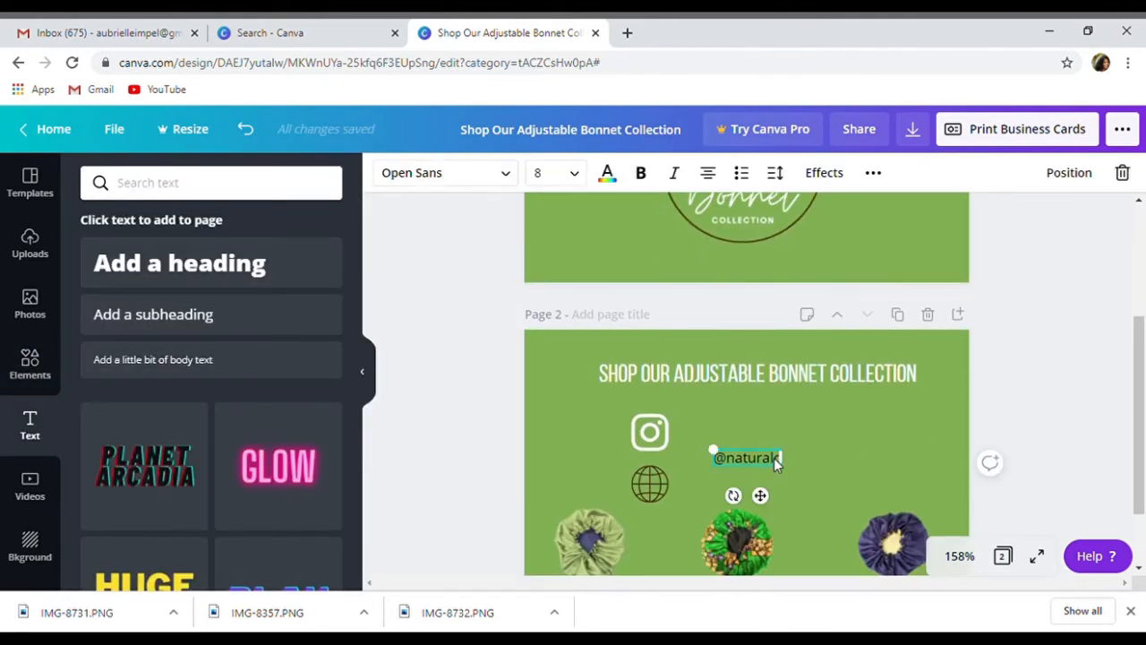
type("rownbonnets")
left_click_drag(760, 495, 771, 468)
Step: Recolor the globe icon yellow, the Instagram icon dark brown, and the handle text white
left_click(607, 173)
scroll(346, 379, "down", 3)
left_click(650, 483)
left_click(233, 505)
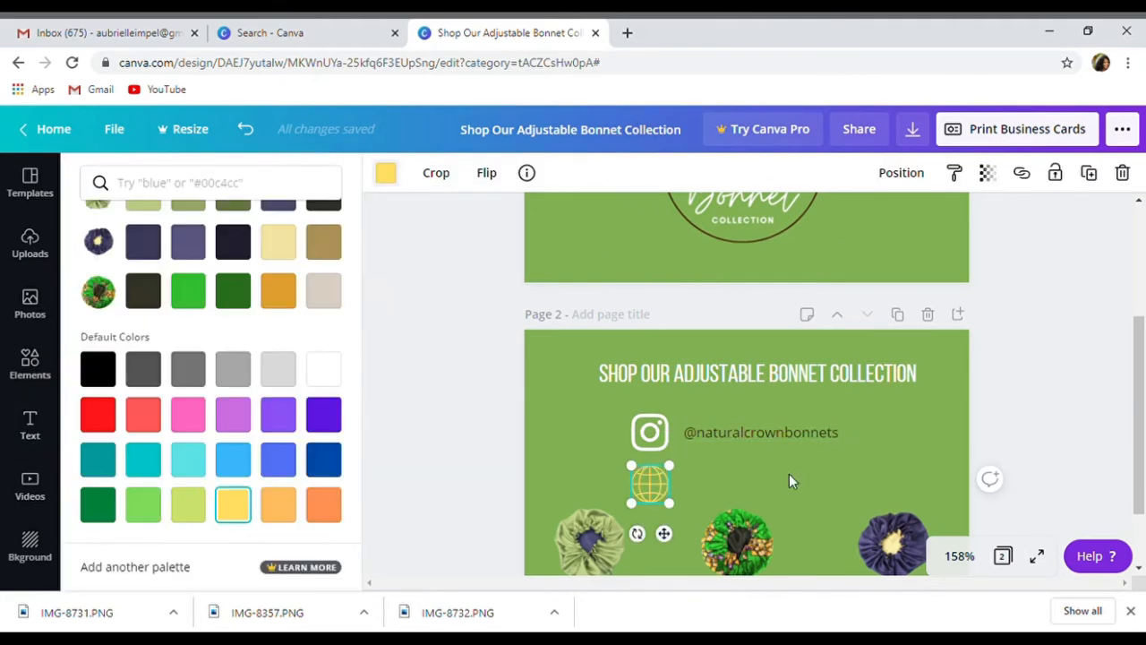
left_click(788, 474)
left_click(729, 431)
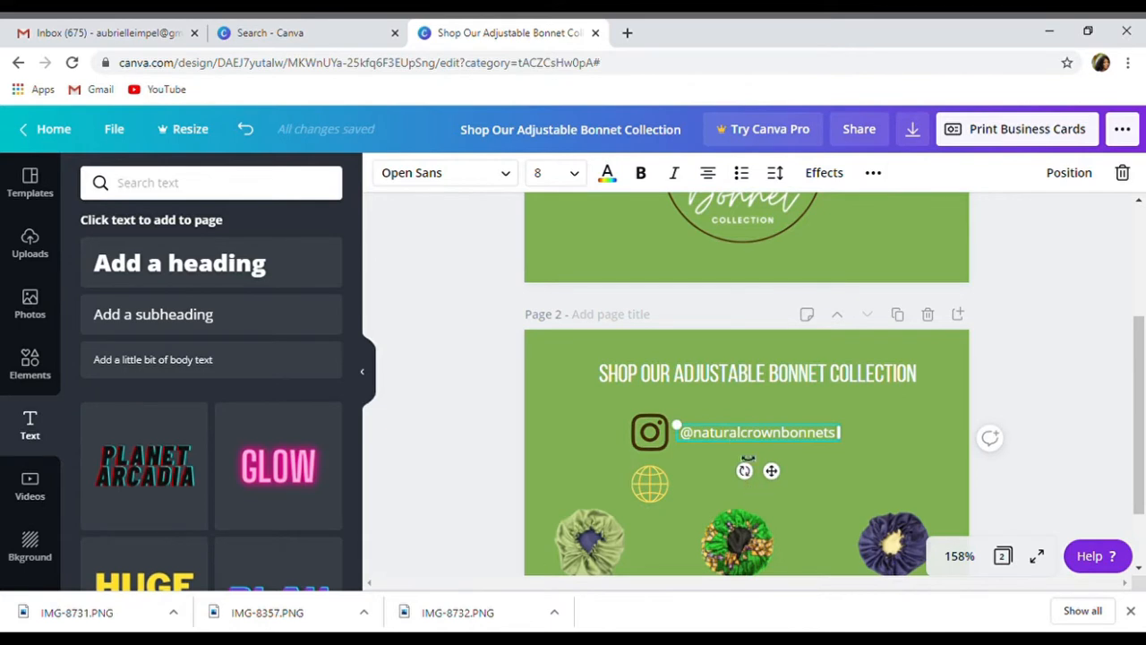
Step: Set the handle text to Belleza at size 12 and widen its box to fit on one line
left_click(505, 174)
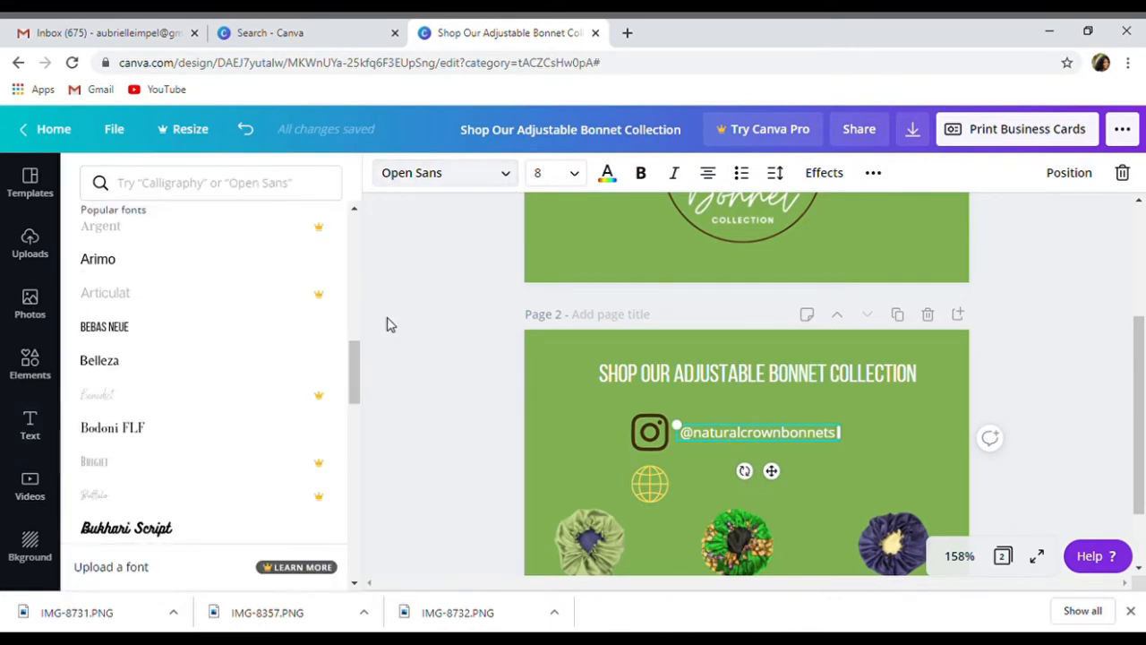
left_click(246, 365)
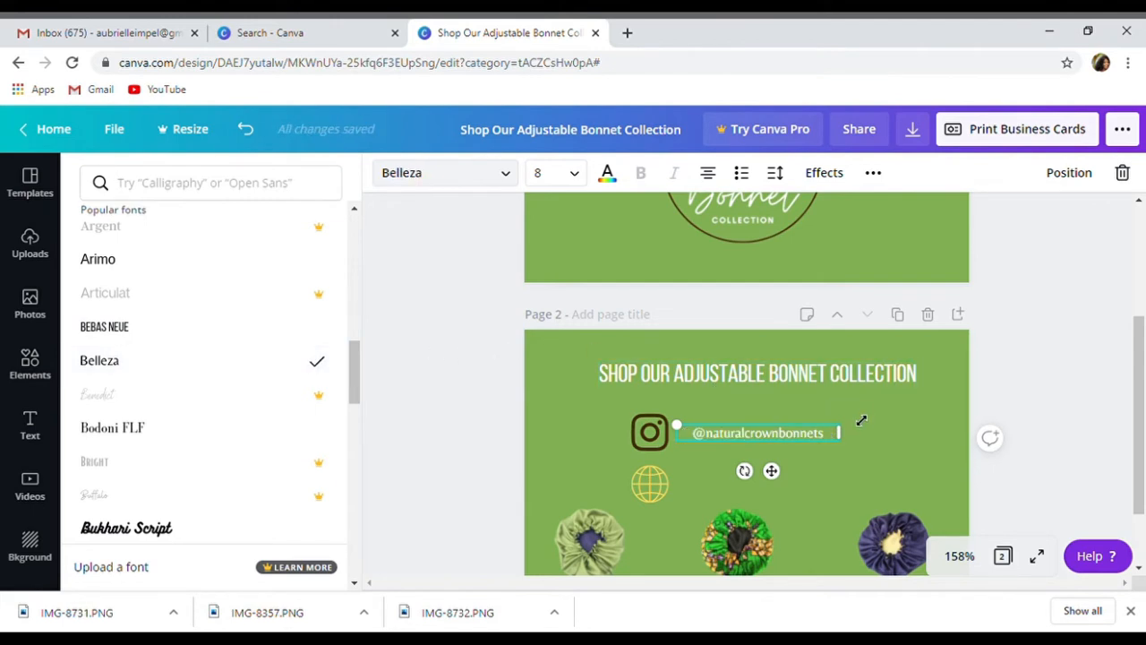
left_click(578, 174)
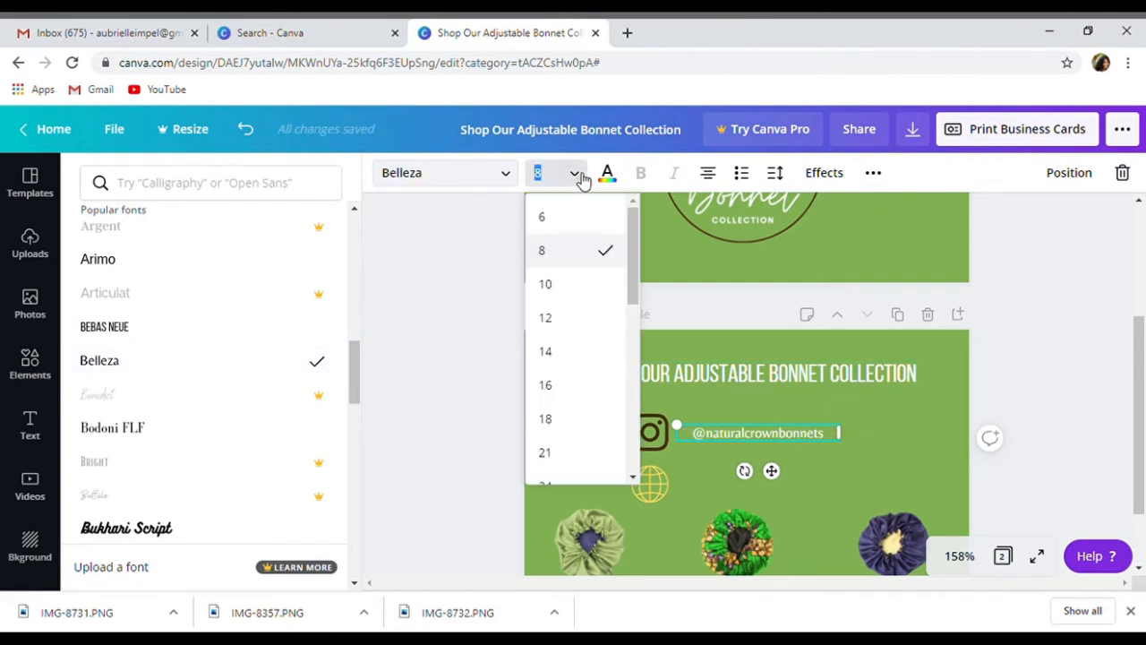
left_click(584, 322)
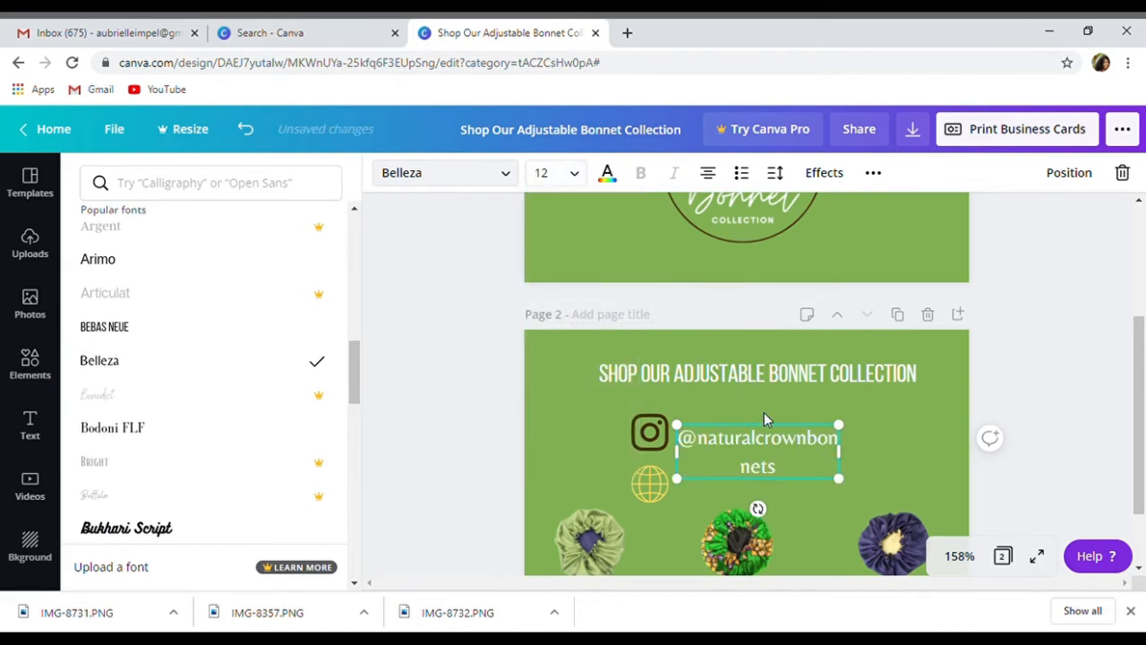
left_click_drag(851, 461, 900, 466)
Step: Add a subheading beneath the handle, beside the globe, and format it in white Cardo at size 12
key("t")
left_click_drag(806, 497, 800, 520)
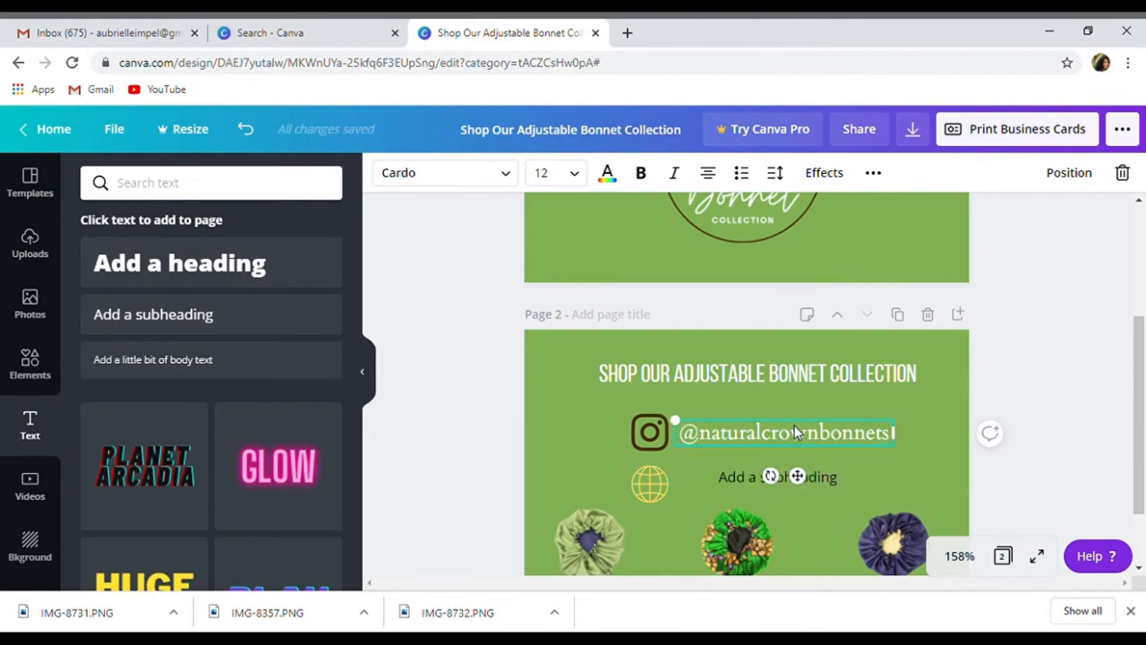
left_click(445, 173)
type("card")
left_click(98, 257)
left_click(578, 173)
left_click(584, 322)
left_click(607, 172)
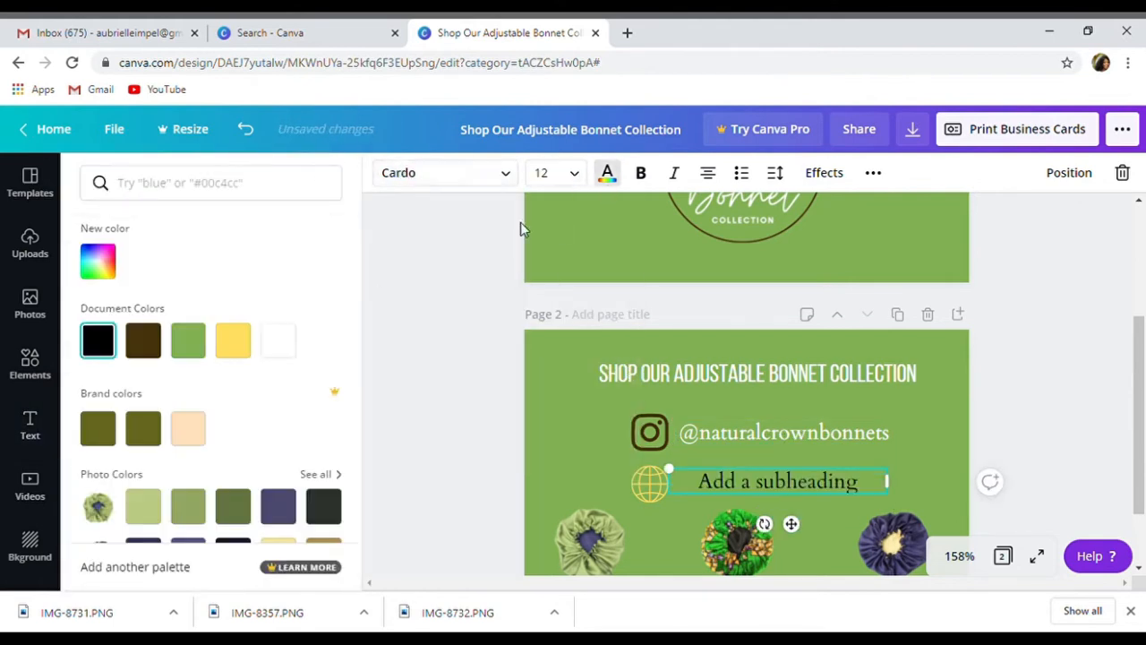
left_click(277, 340)
left_click(758, 483)
triple_click(710, 490)
type("www.naturalcrownbonnets.com")
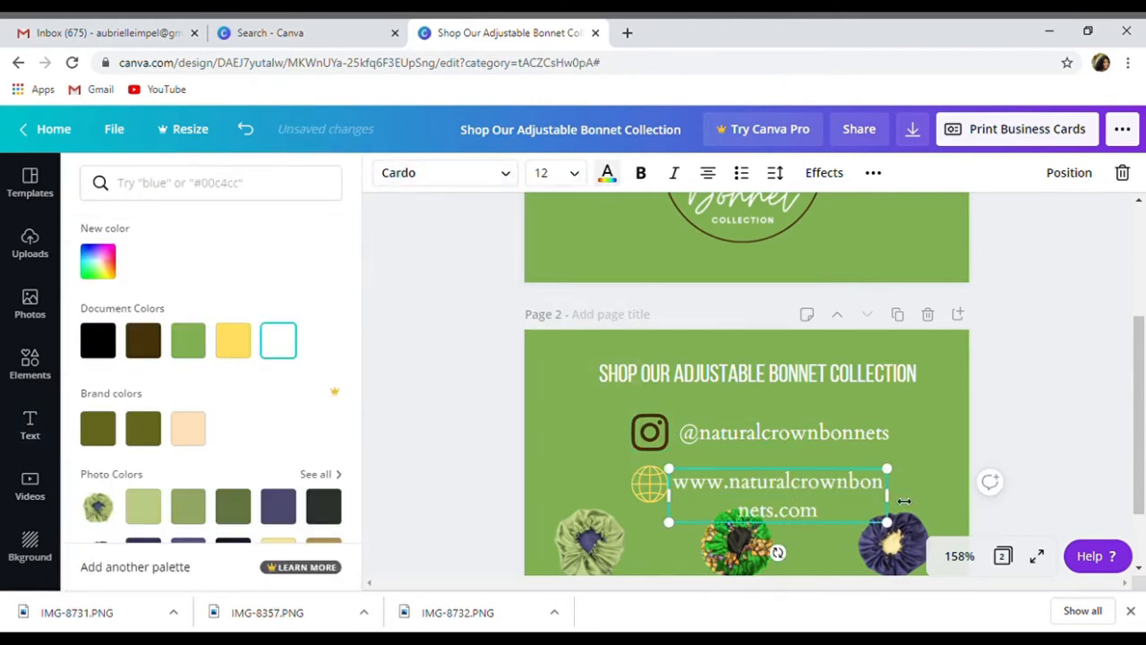
left_click_drag(886, 495, 956, 495)
left_click(546, 173)
left_click(583, 285)
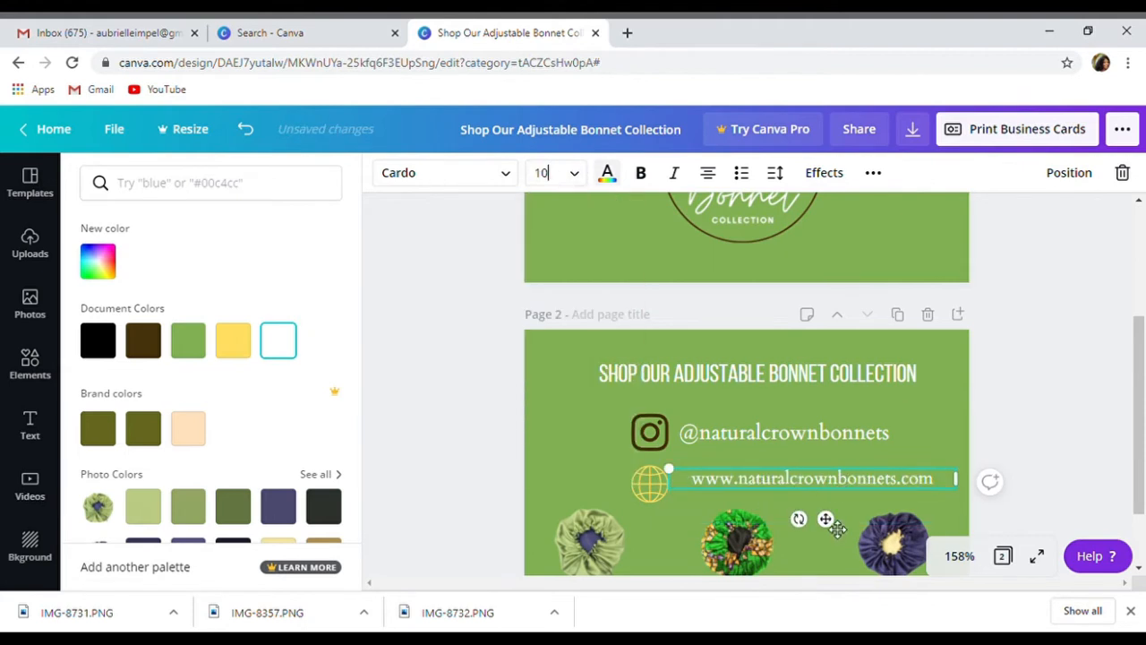
Step: Set the Instagram handle's font size to 10
left_click(779, 433)
left_click(546, 173)
left_click(546, 284)
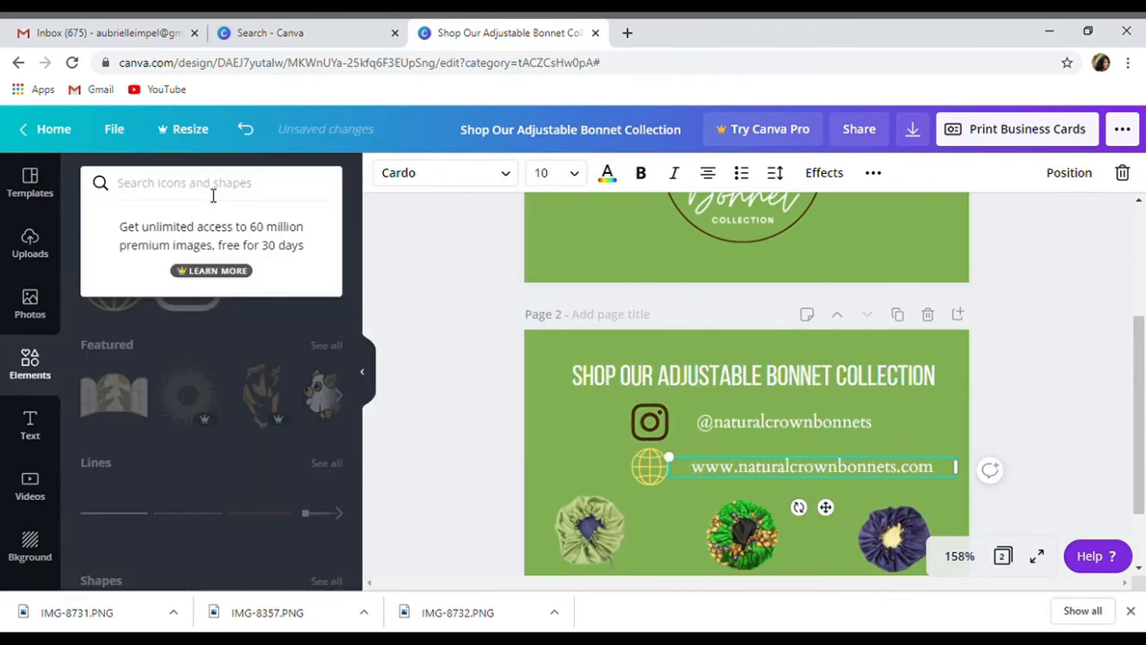
Step: Add the recently used crown, color it the document's yellow, and shrink it to sit centered at the top of page 2
left_click(321, 277)
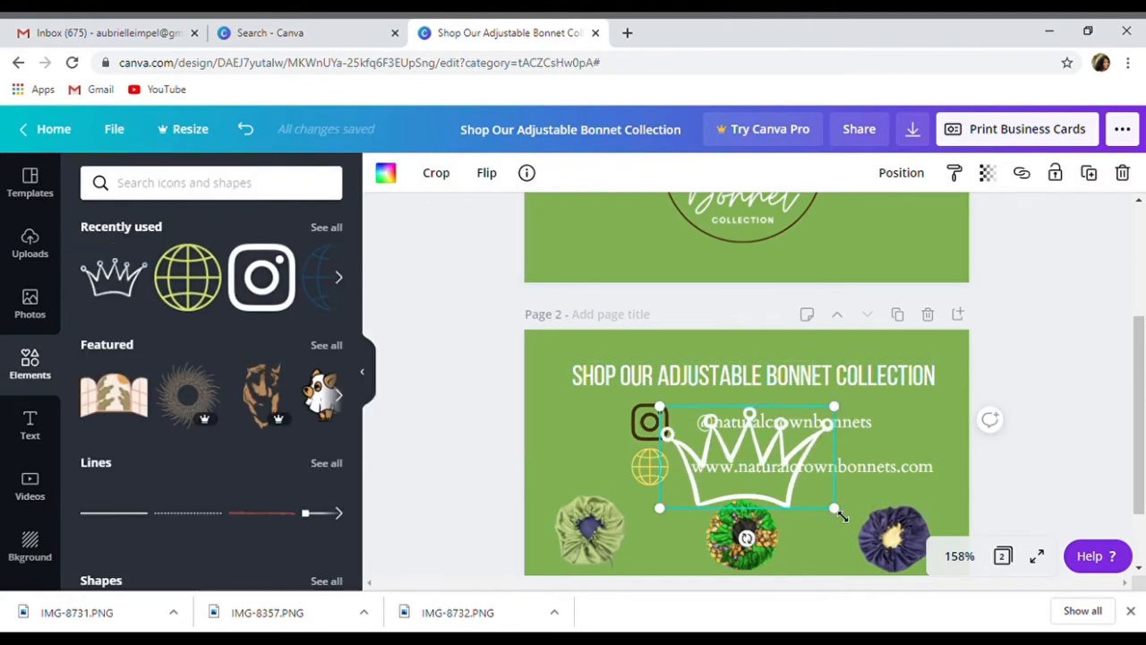
left_click(386, 173)
left_click(98, 340)
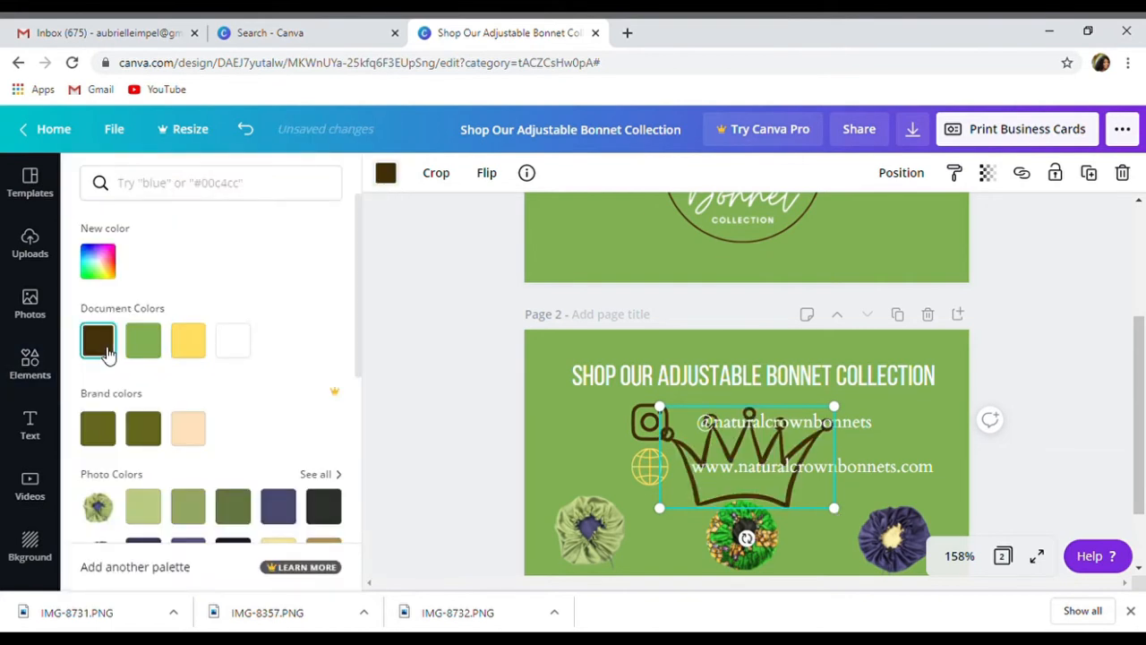
left_click(188, 341)
left_click_drag(834, 508, 755, 385)
Step: Move the heading down below the crown and reposition the icons and their text in evenly spaced rows beneath it
left_click_drag(836, 378, 846, 411)
left_click_drag(659, 482, 663, 497)
left_click_drag(727, 476, 730, 489)
left_click(652, 417)
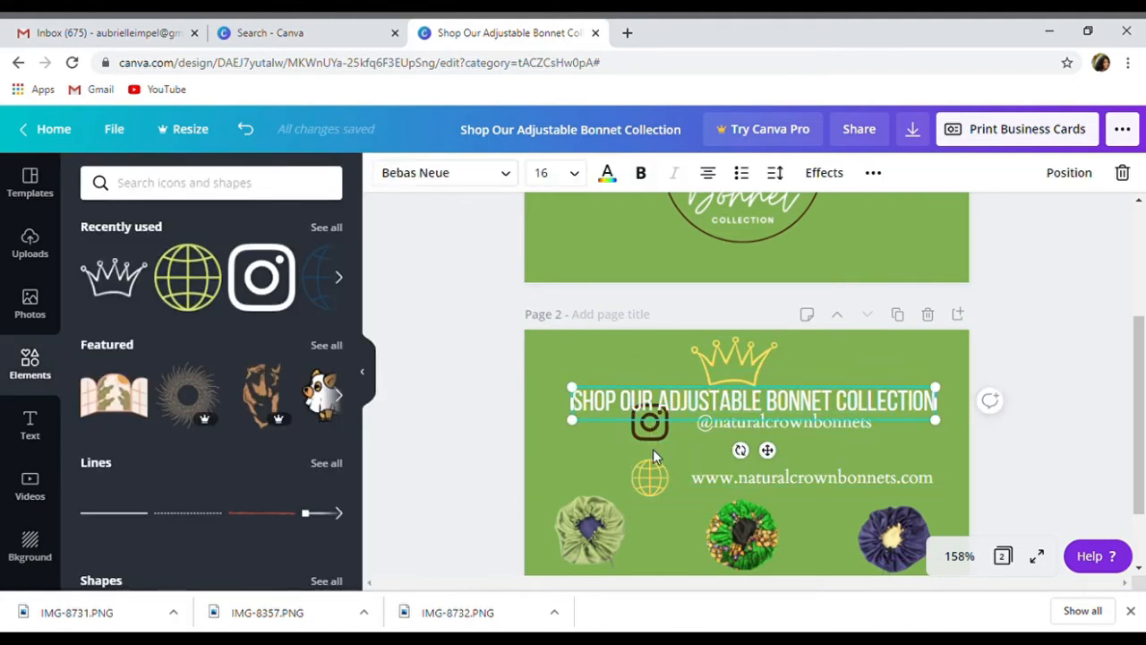
left_click_drag(653, 456, 654, 467)
left_click_drag(859, 423, 810, 488)
mouse_move(1135, 437)
left_mouse_down()
mouse_move(1133, 455)
mouse_move(1139, 325)
mouse_move(1141, 452)
left_mouse_up()
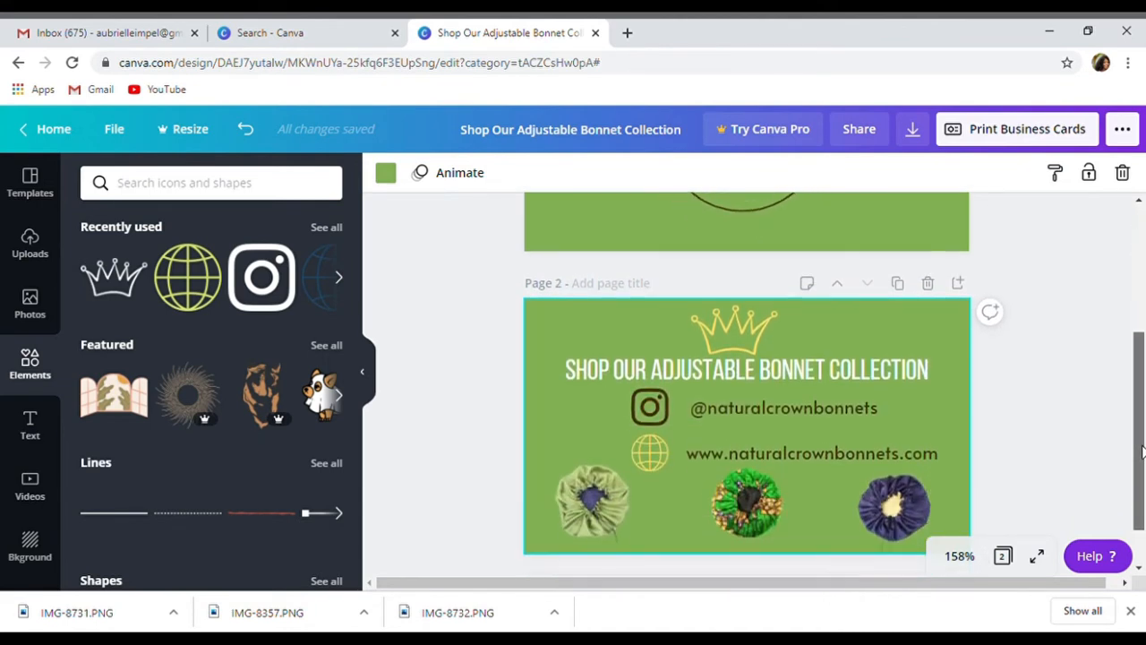
Step: Add the text "Follow us on IG" in white and center it over the light green bonnet
left_click(29, 426)
left_click(215, 314)
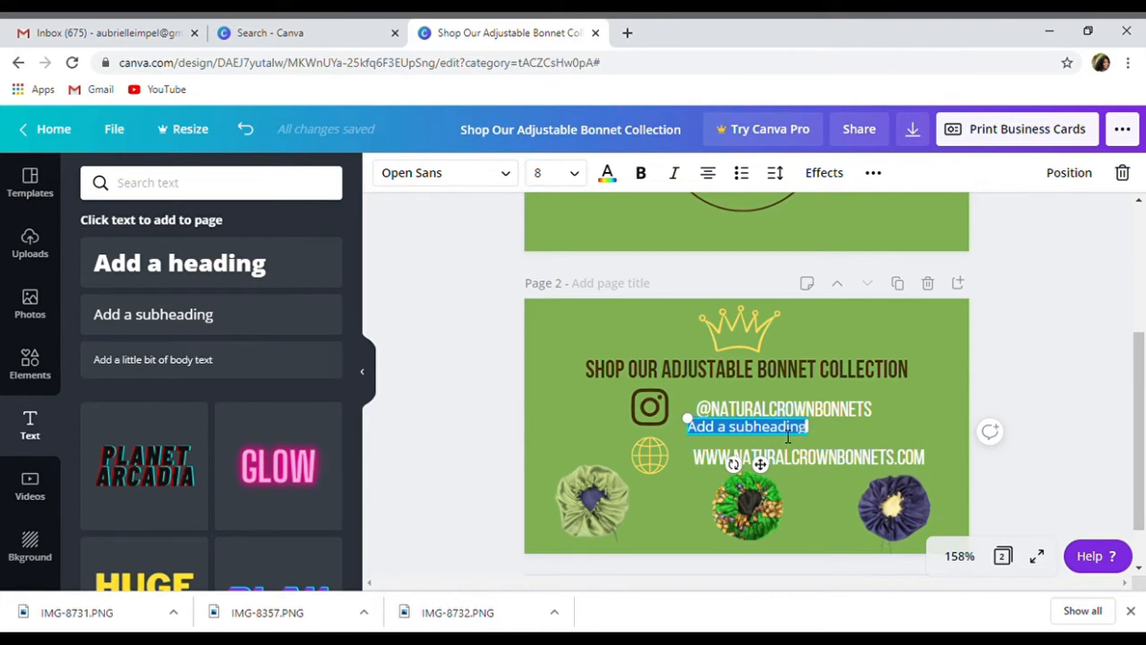
type("Follow us")
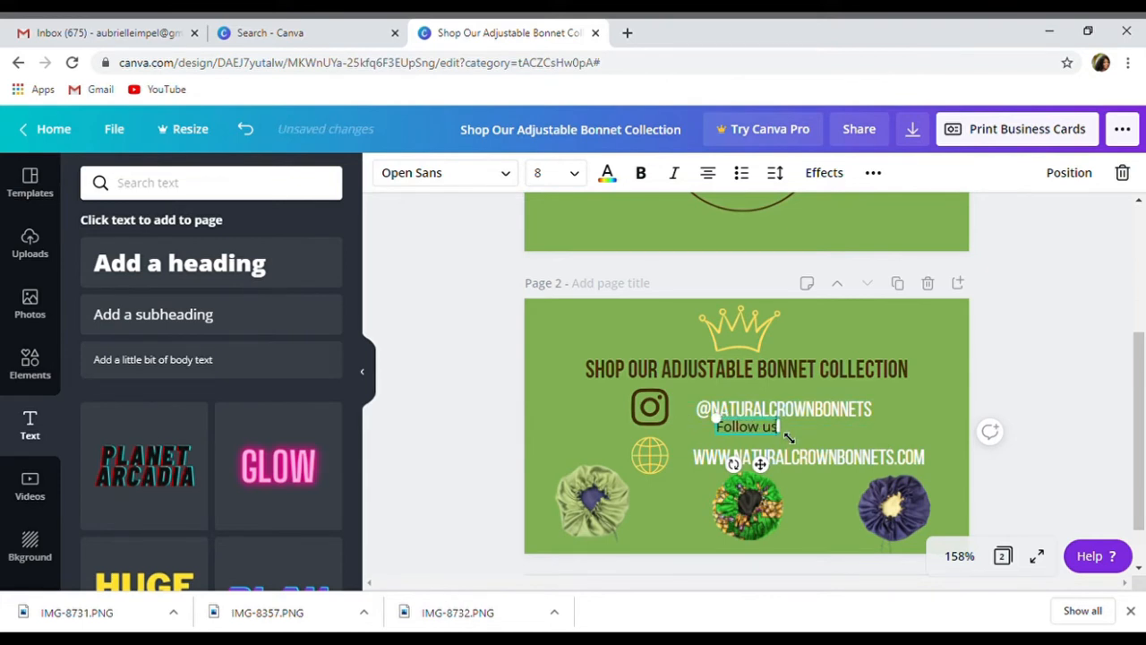
type(" on IG")
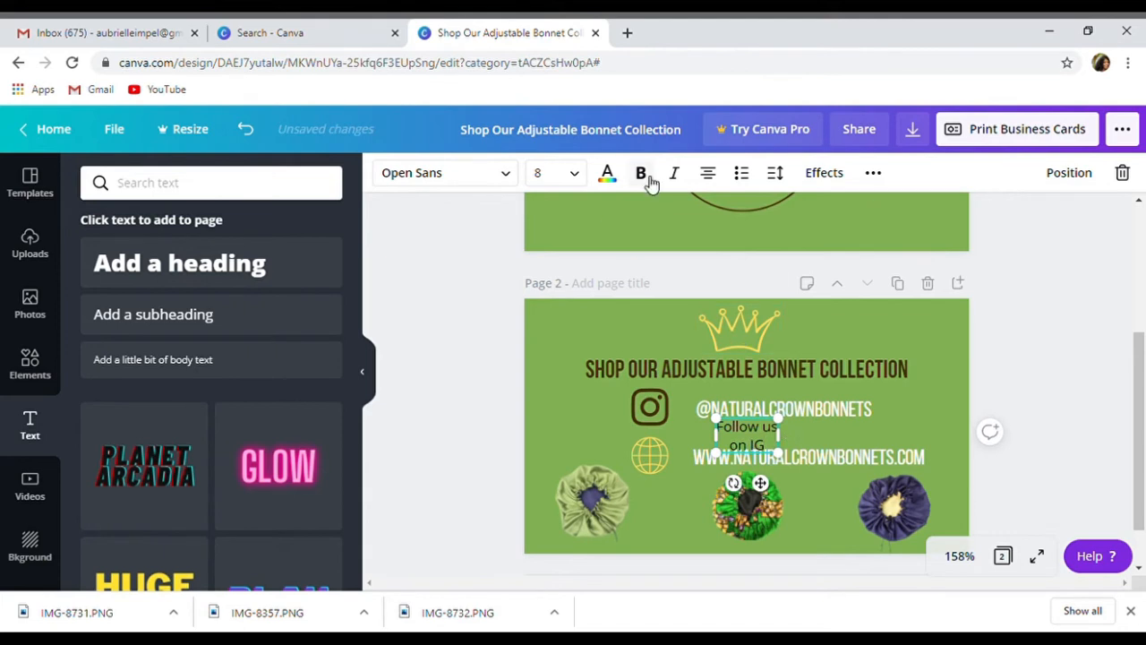
left_click(607, 173)
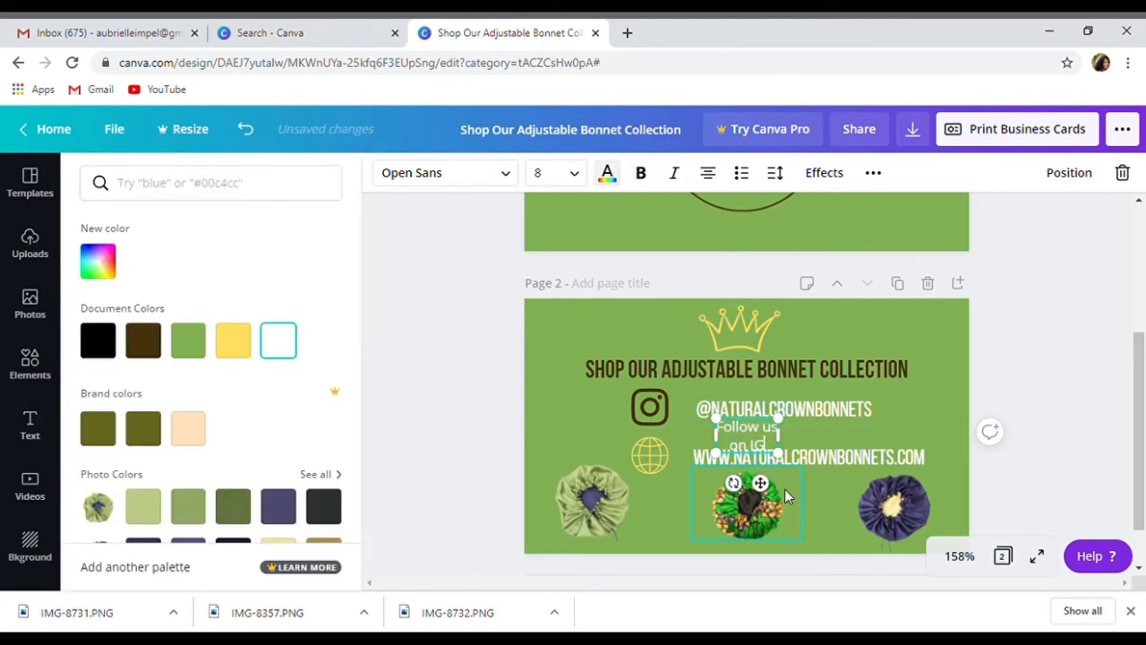
left_click_drag(760, 484, 621, 557)
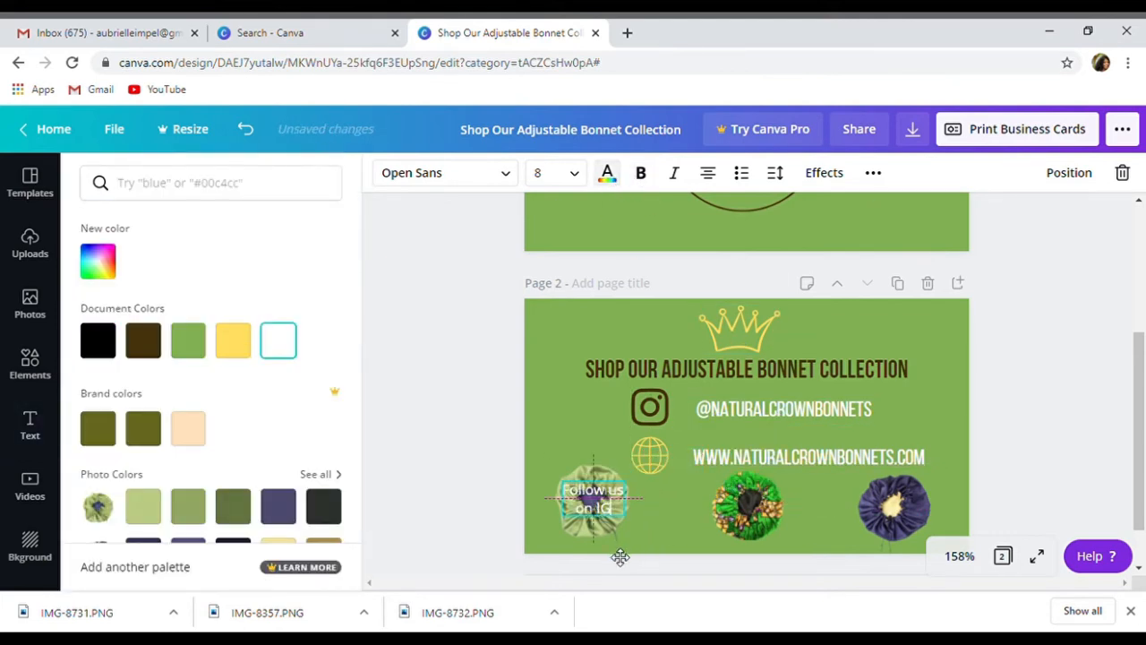
Step: Make the "Follow us on IG" text bold and adjust its fit on the light green bonnet
left_click(580, 443)
left_click(608, 494)
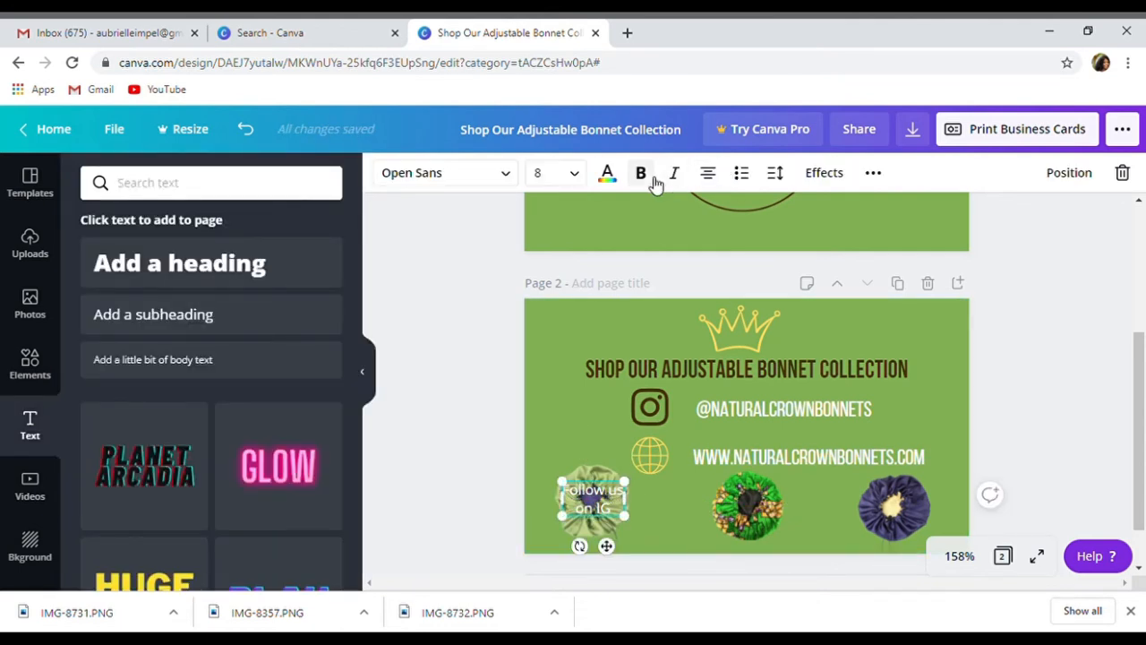
left_click(640, 173)
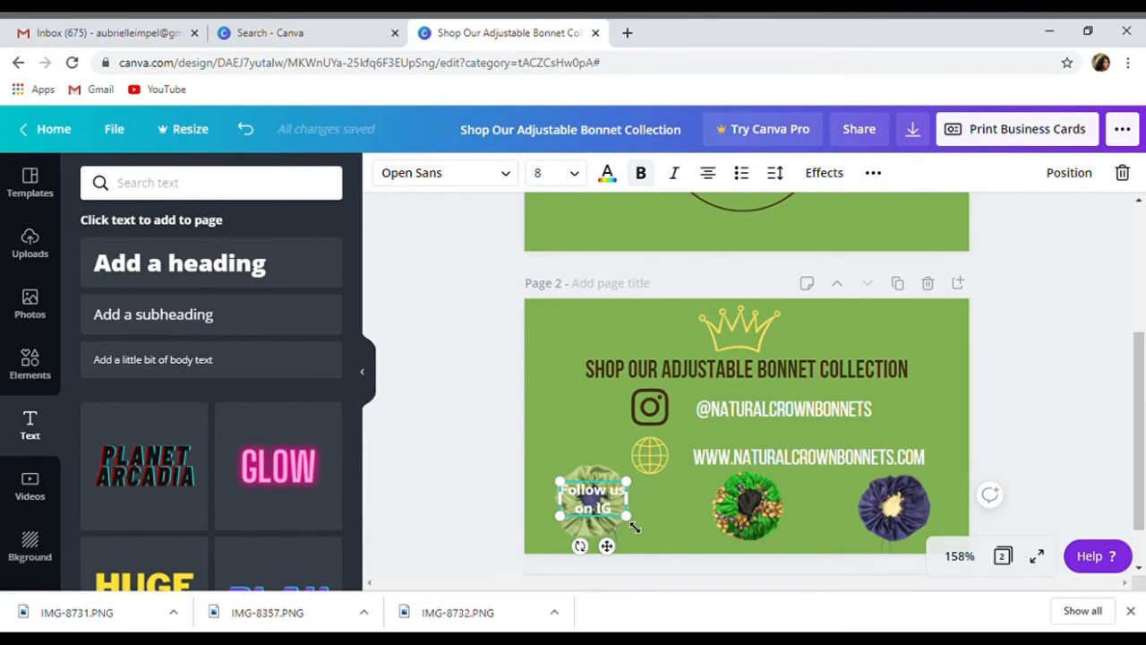
left_click_drag(634, 528, 613, 559)
left_click(572, 430)
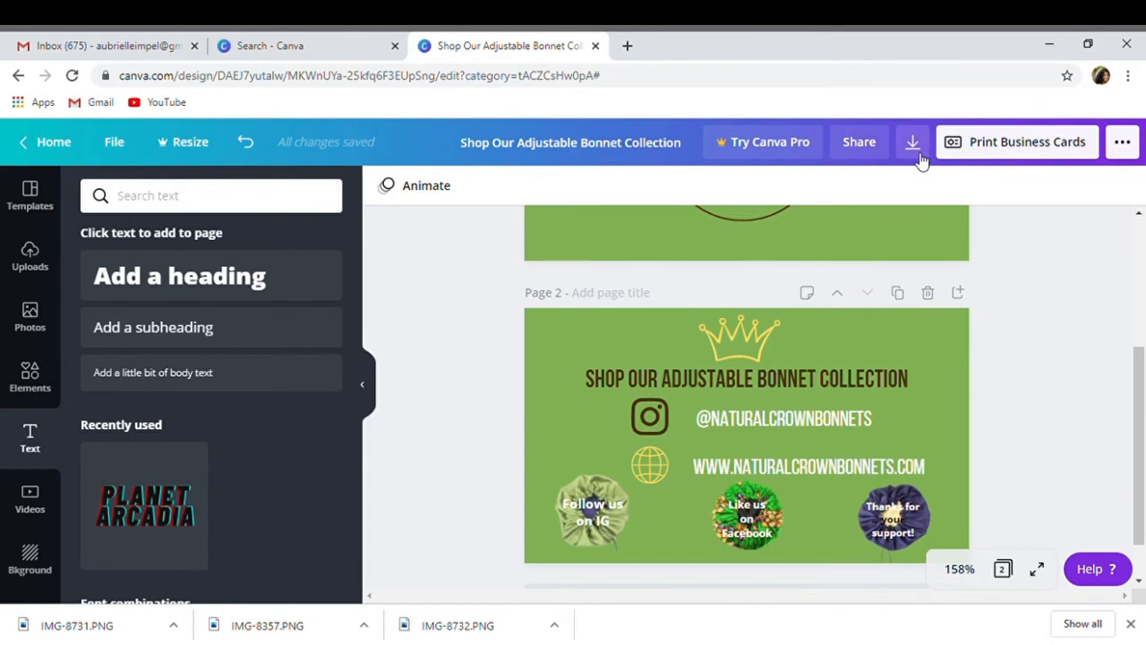
Step: Download all pages of the design as PDF Print and open the downloaded file
left_click(914, 144)
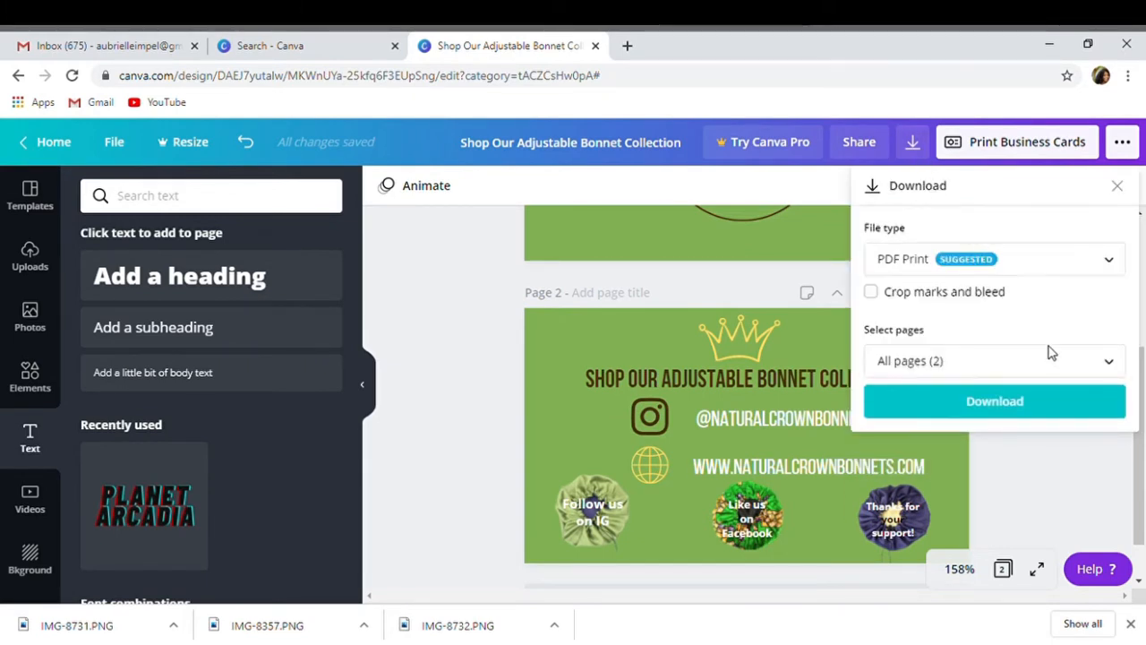
left_click(1058, 405)
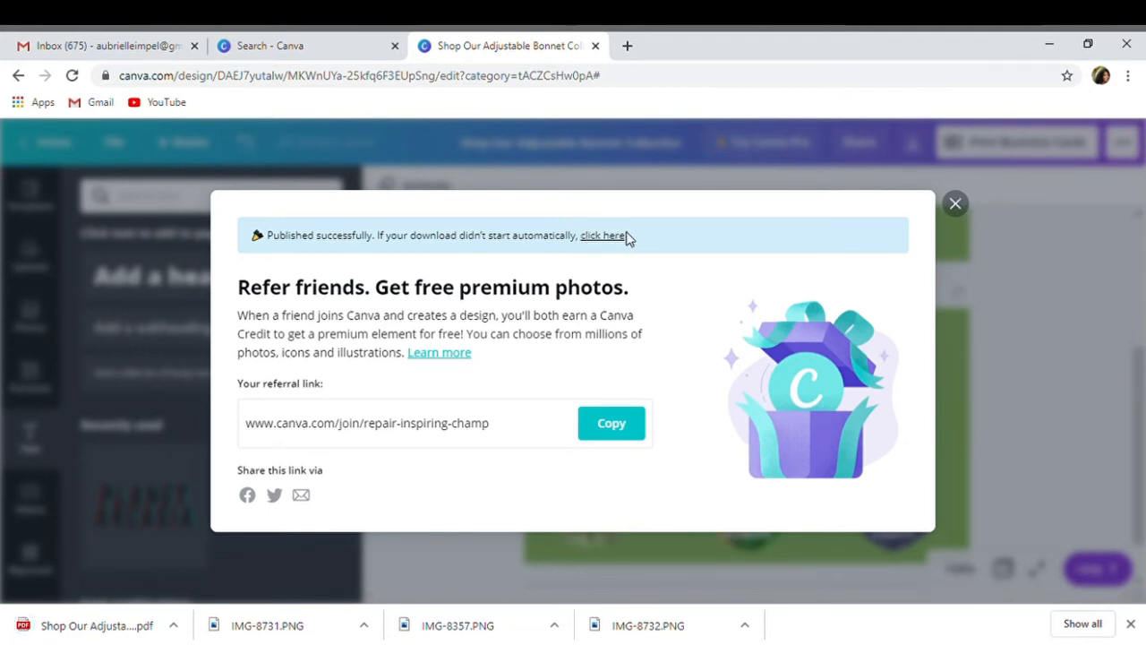
left_click(103, 618)
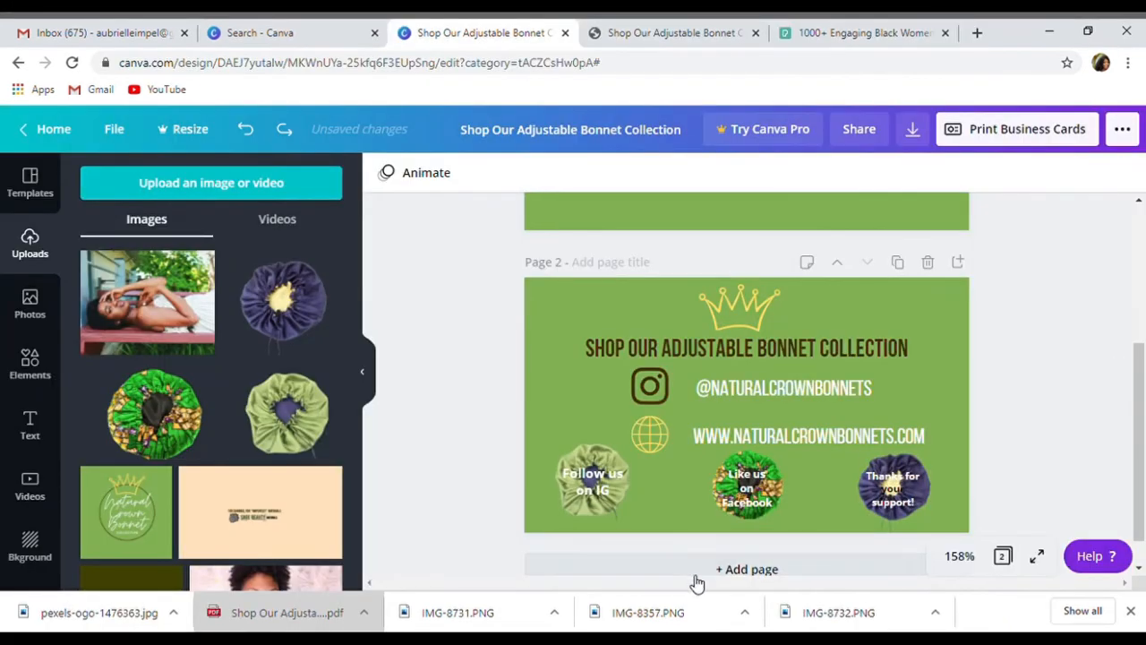
Step: Add a third page and fill it completely with the photo of the woman lying on a bench
left_click(697, 574)
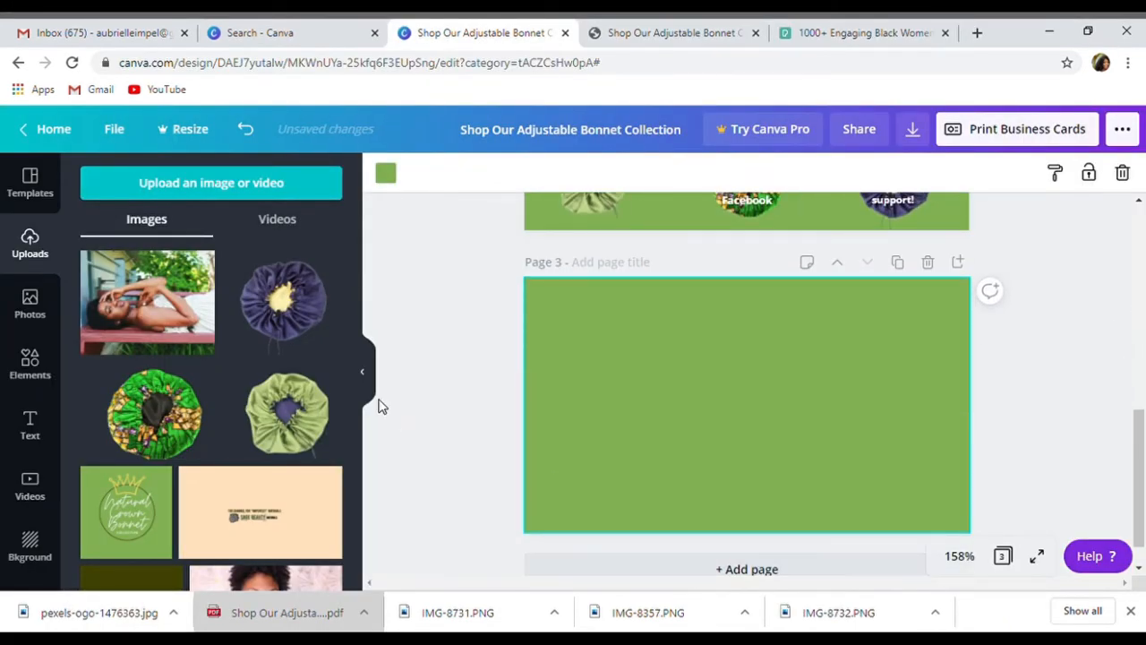
left_click(159, 313)
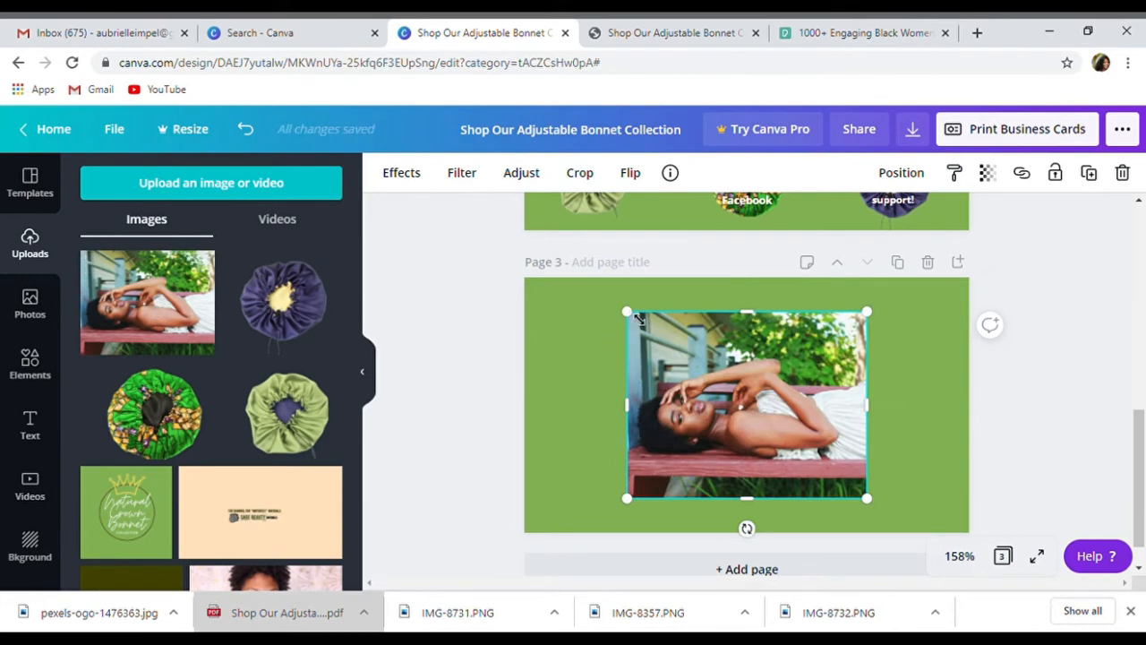
left_click_drag(636, 413, 534, 408)
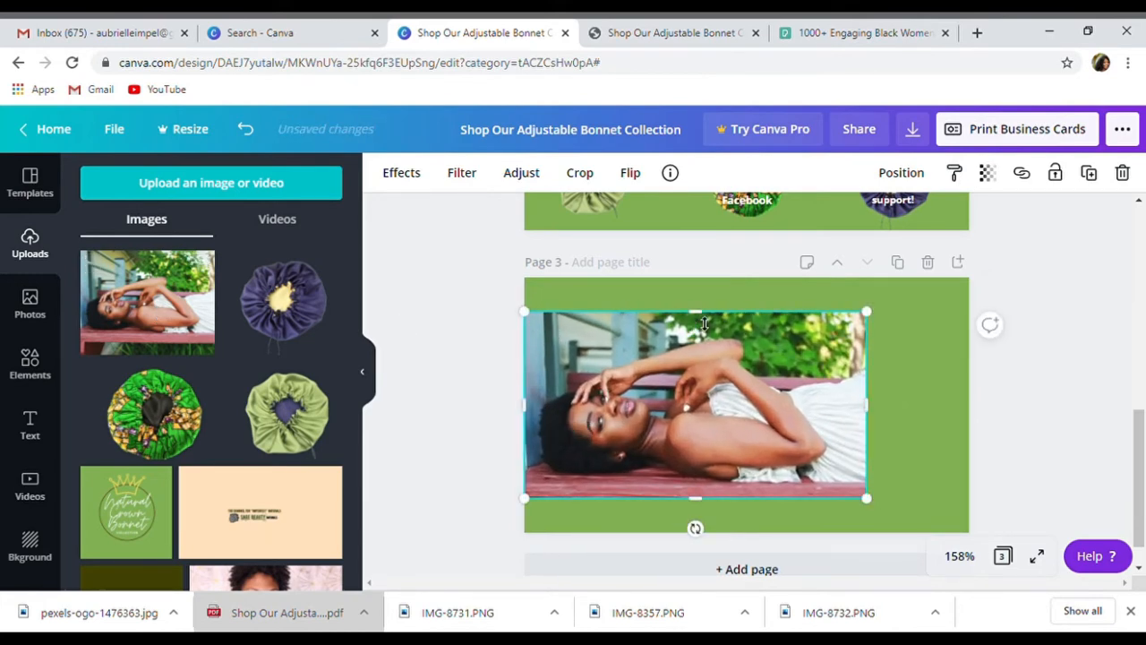
left_click_drag(703, 312, 703, 278)
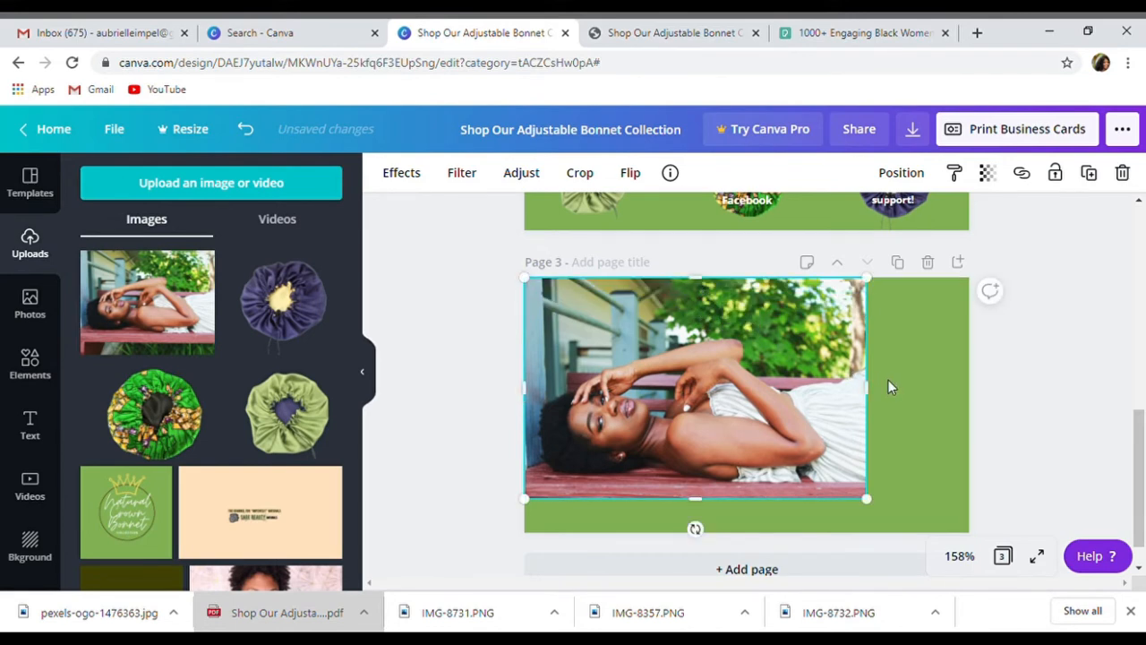
left_click_drag(880, 396, 976, 403)
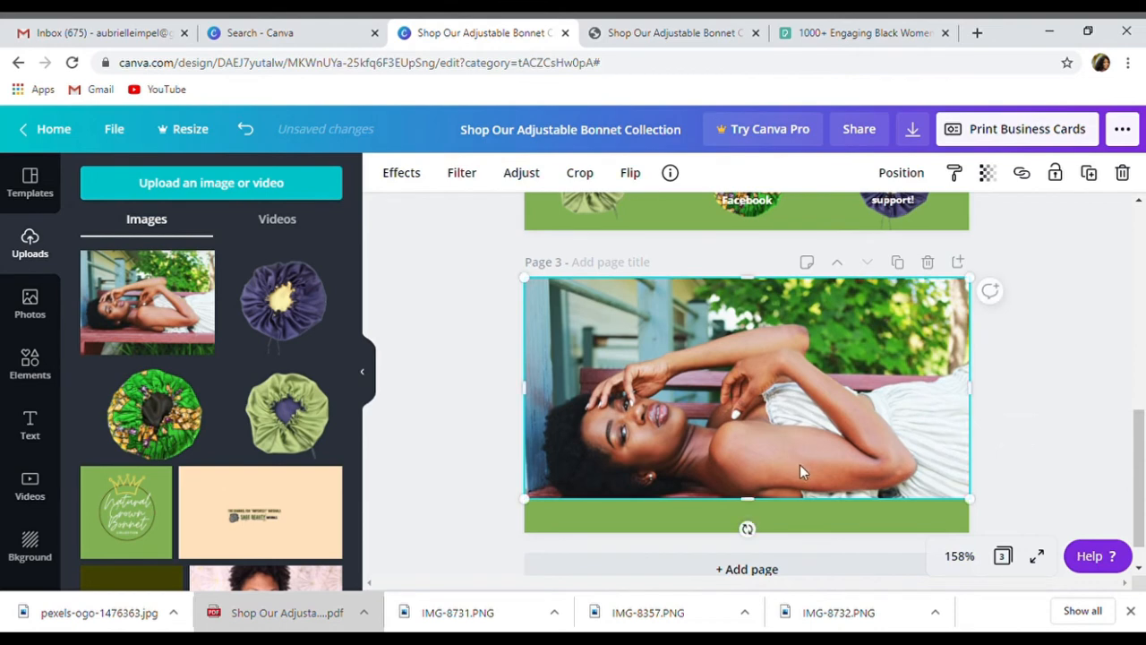
left_click_drag(758, 511, 756, 541)
Step: Duplicate the Instagram icon on page 2 and place the copy in the lower-left corner of the page 3 photo
scroll(933, 343, "up", 3)
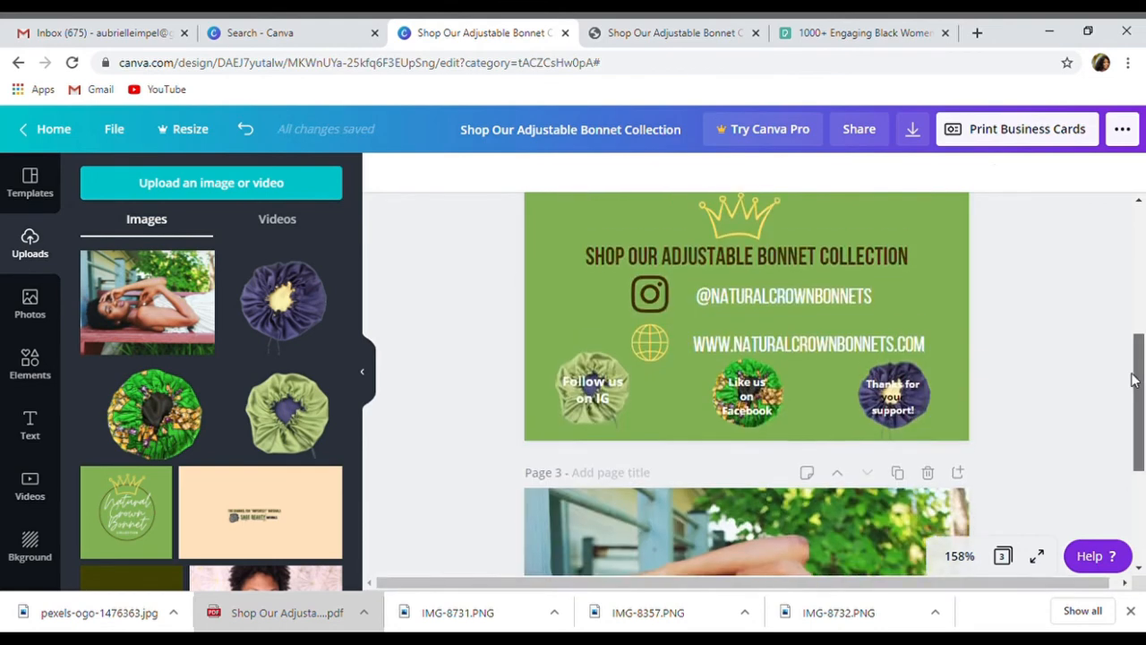
mouse_move(668, 308)
left_mouse_down()
mouse_move(666, 537)
mouse_move(660, 298)
left_mouse_up()
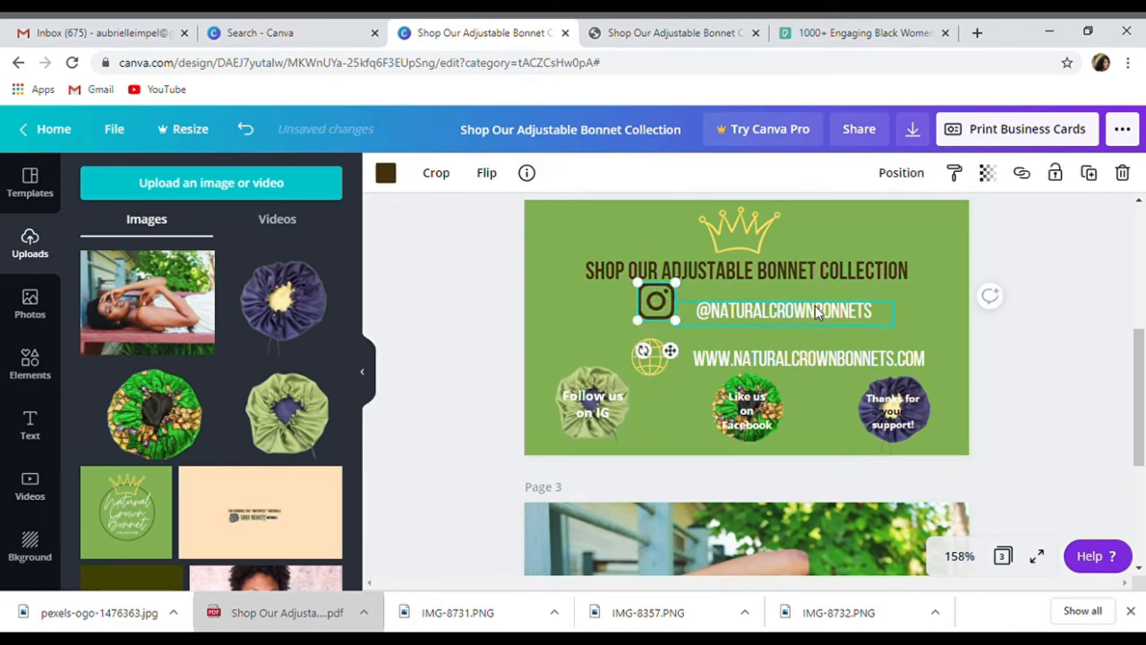
left_click(1089, 172)
scroll(1144, 421, "down", 1)
scroll(1143, 422, "down", 1)
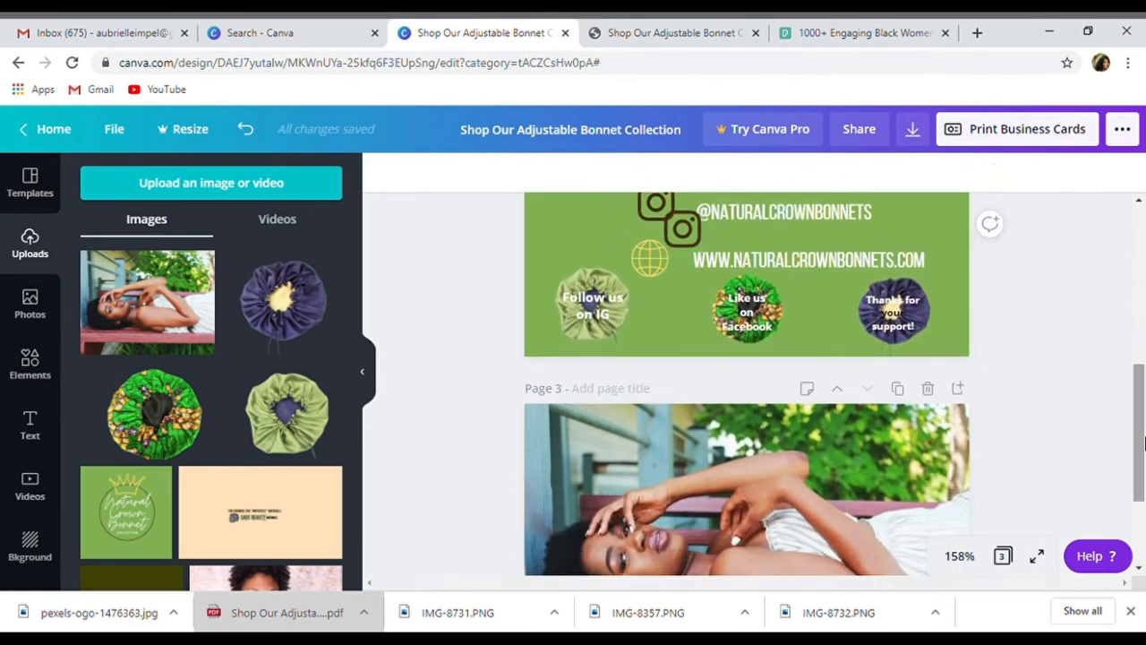
left_click_drag(690, 242, 683, 502)
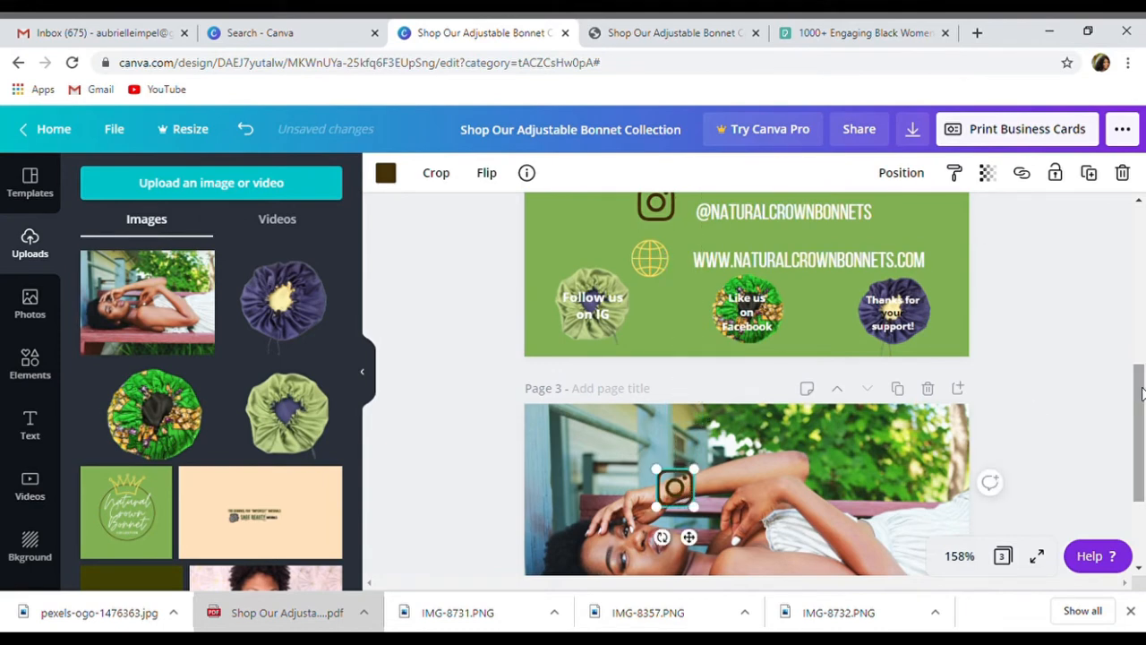
scroll(1137, 430, "down", 2)
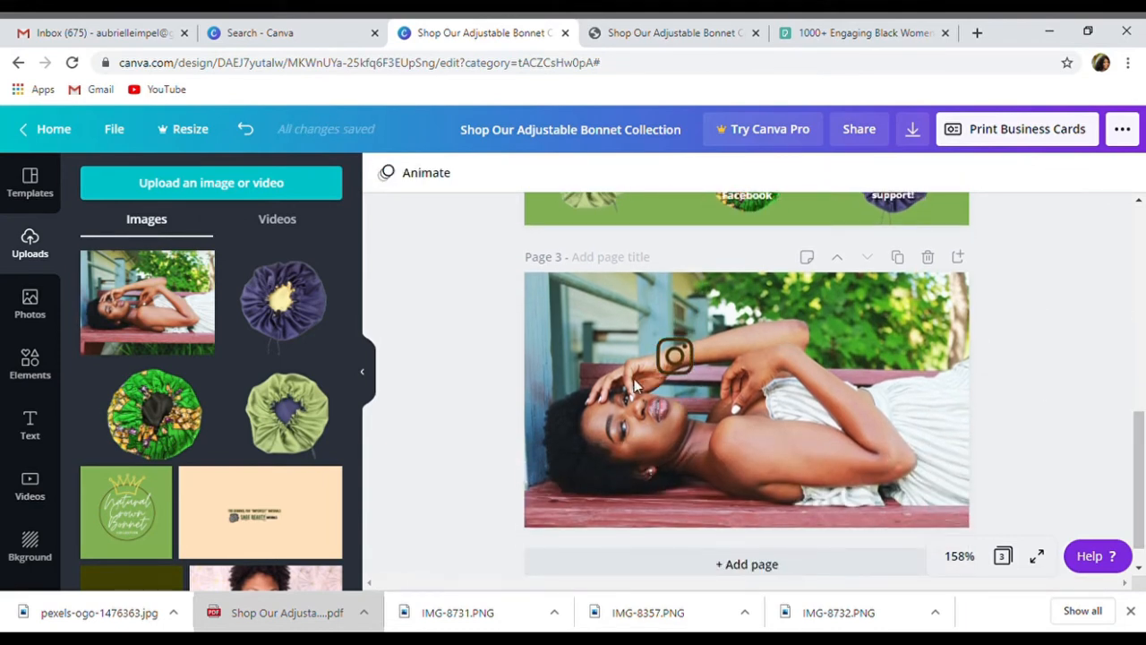
left_click_drag(668, 367, 549, 518)
Step: Recolor the Instagram icon on page 3 white
left_click(385, 173)
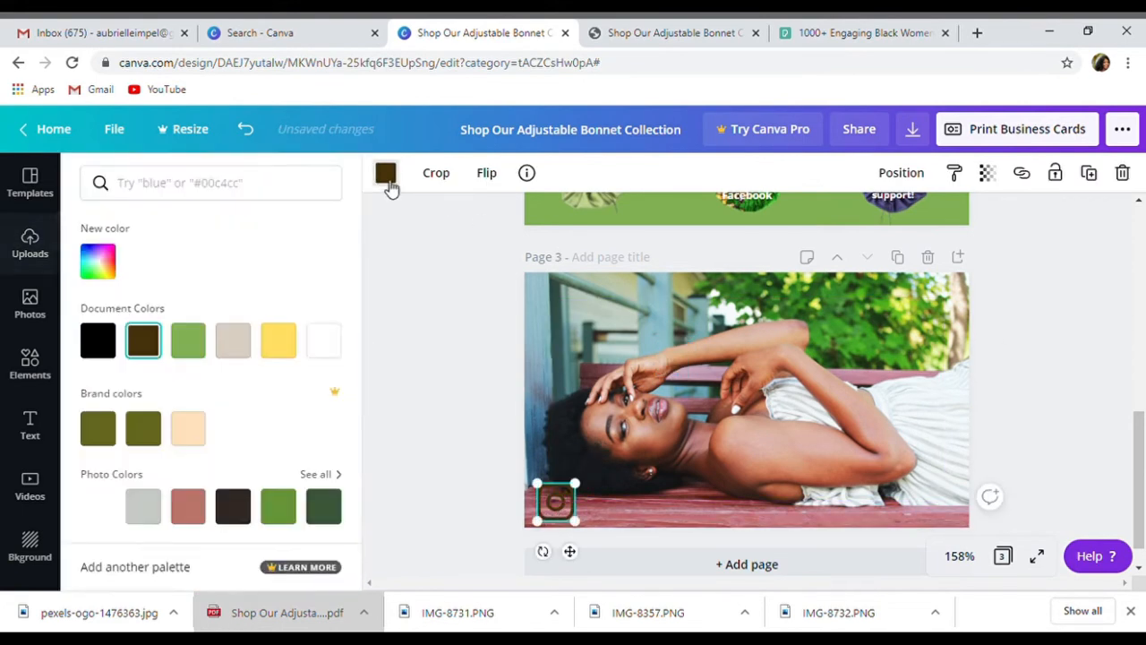
left_click(323, 342)
left_click(479, 448)
left_click_drag(1137, 465, 1137, 371)
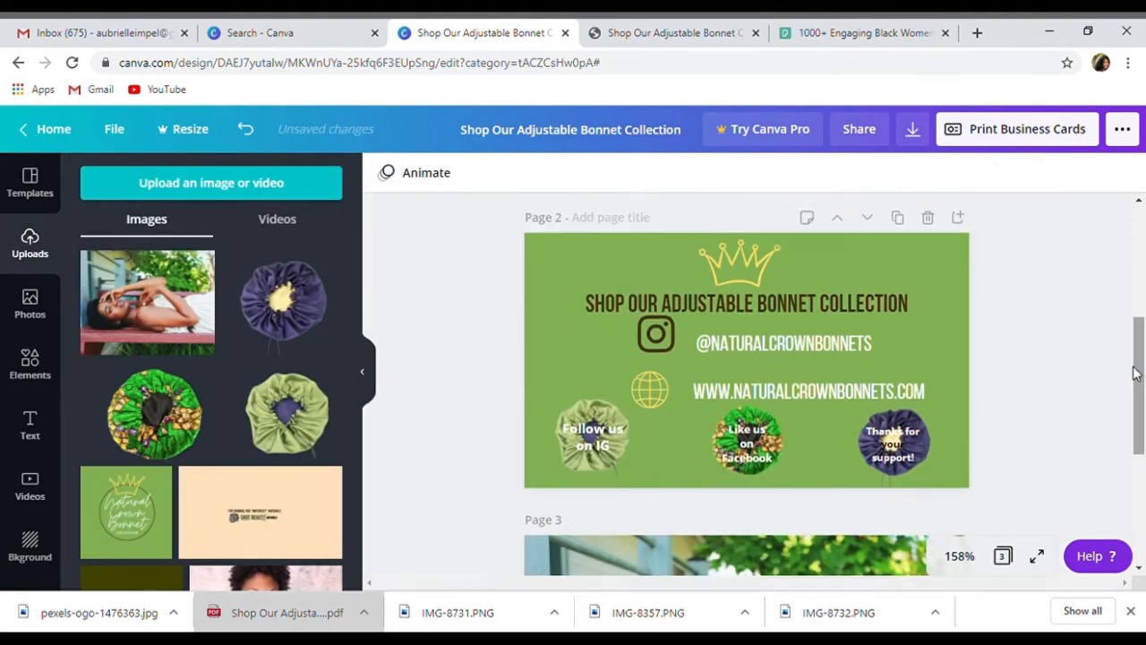
left_click(781, 345)
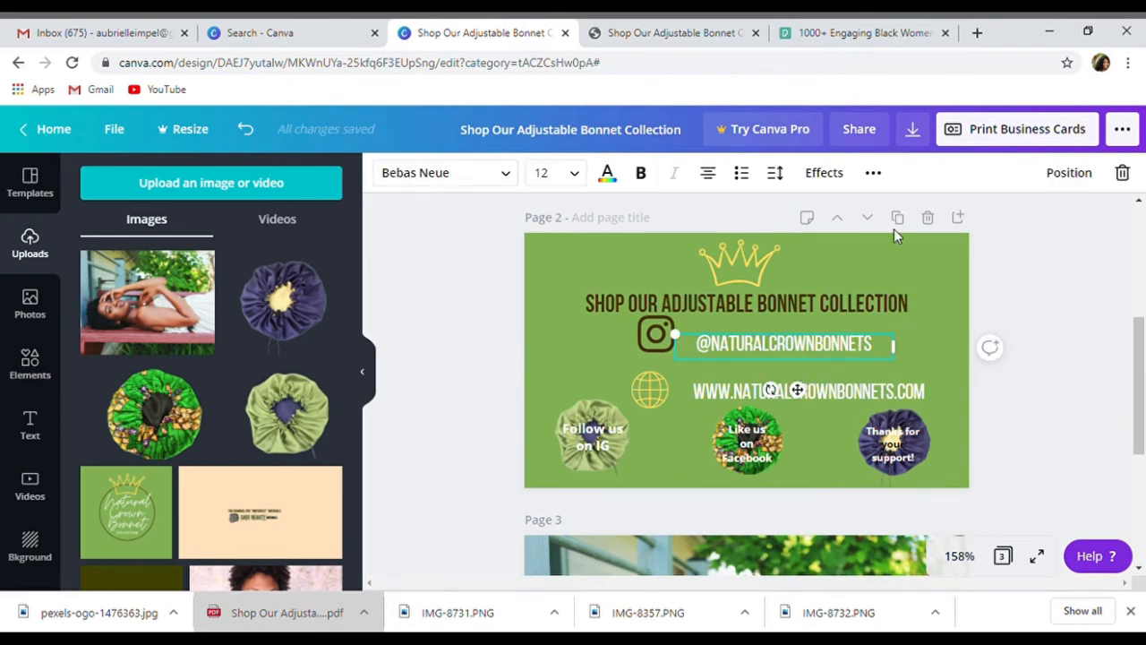
double_click(838, 344)
left_click(874, 174)
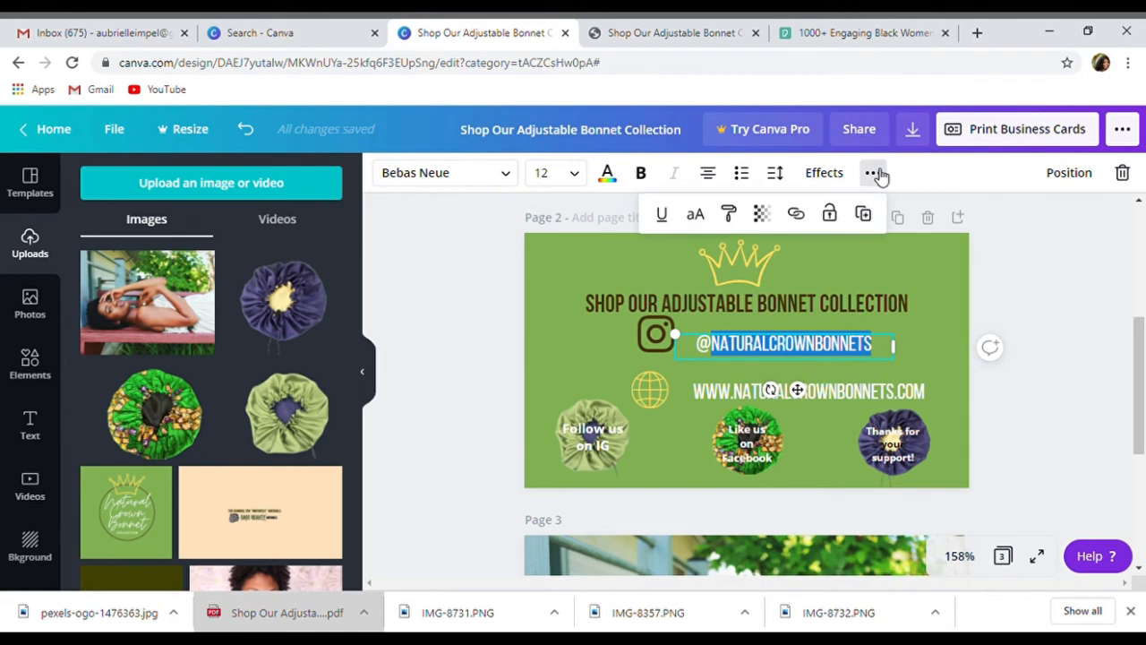
left_click(863, 215)
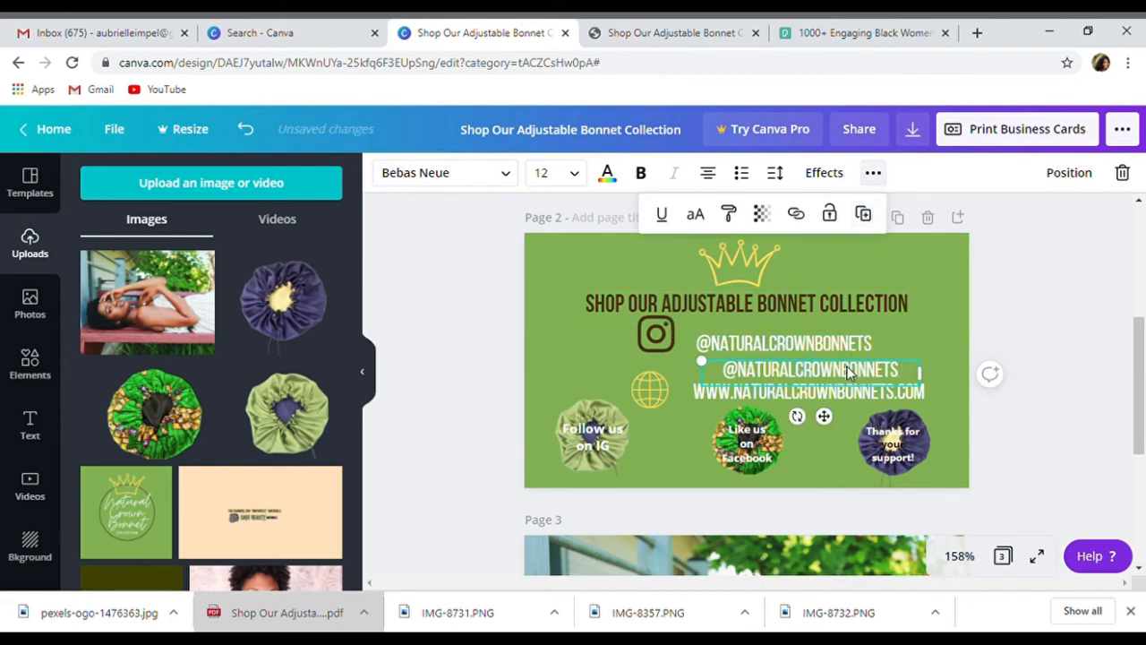
left_click_drag(849, 371, 811, 557)
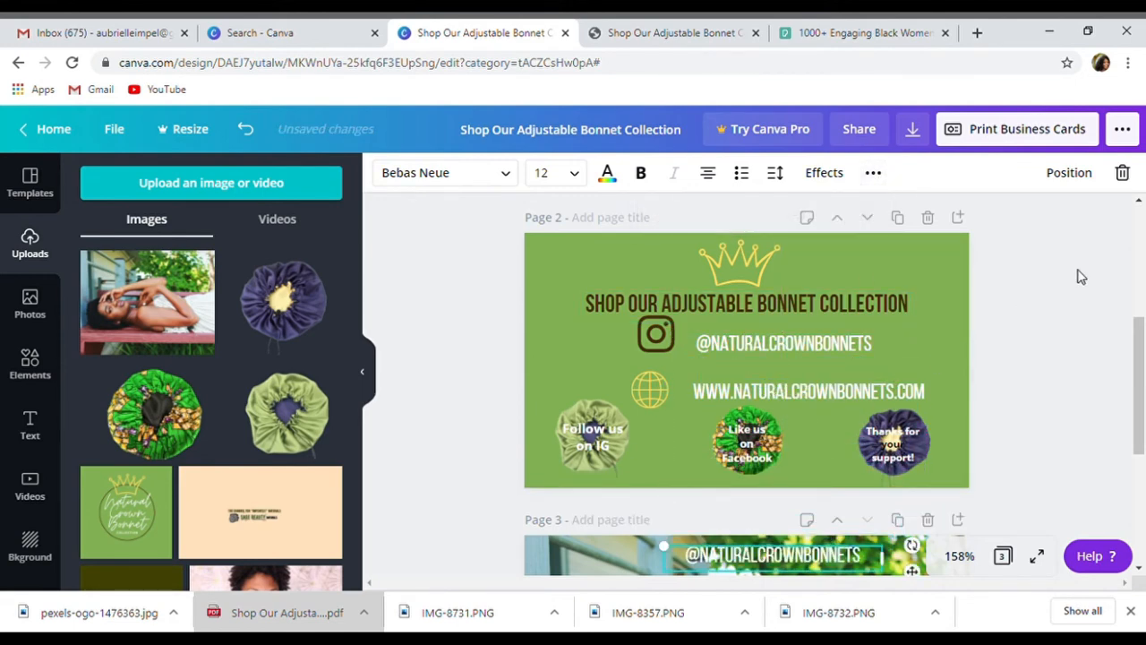
scroll(1127, 367, "down", 3)
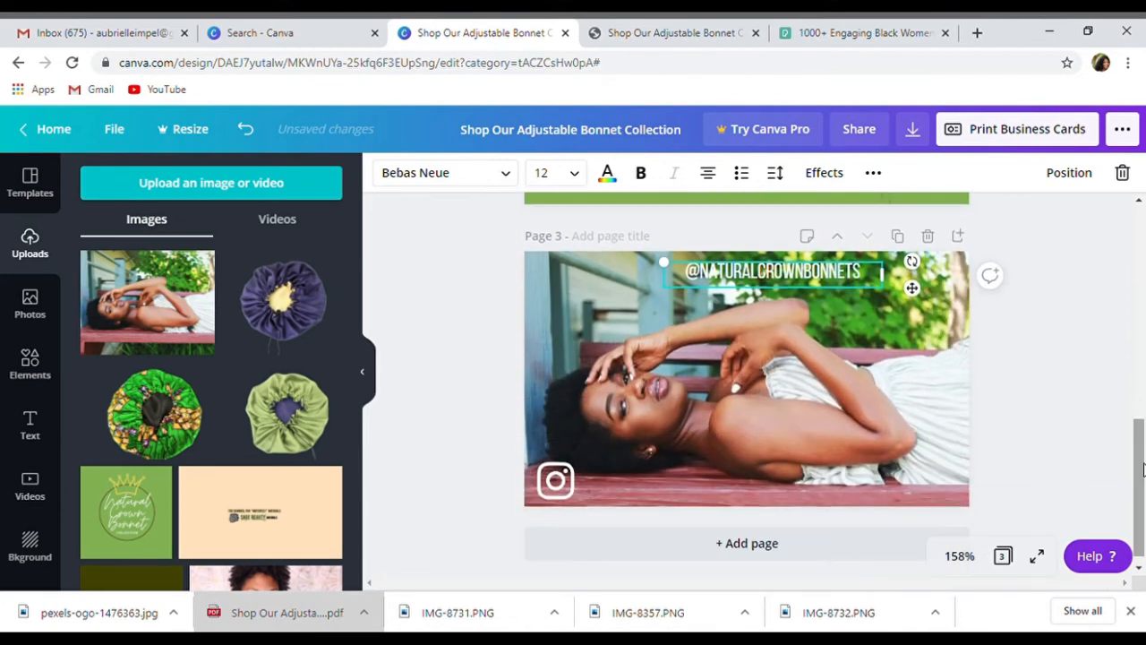
left_click_drag(785, 275, 708, 494)
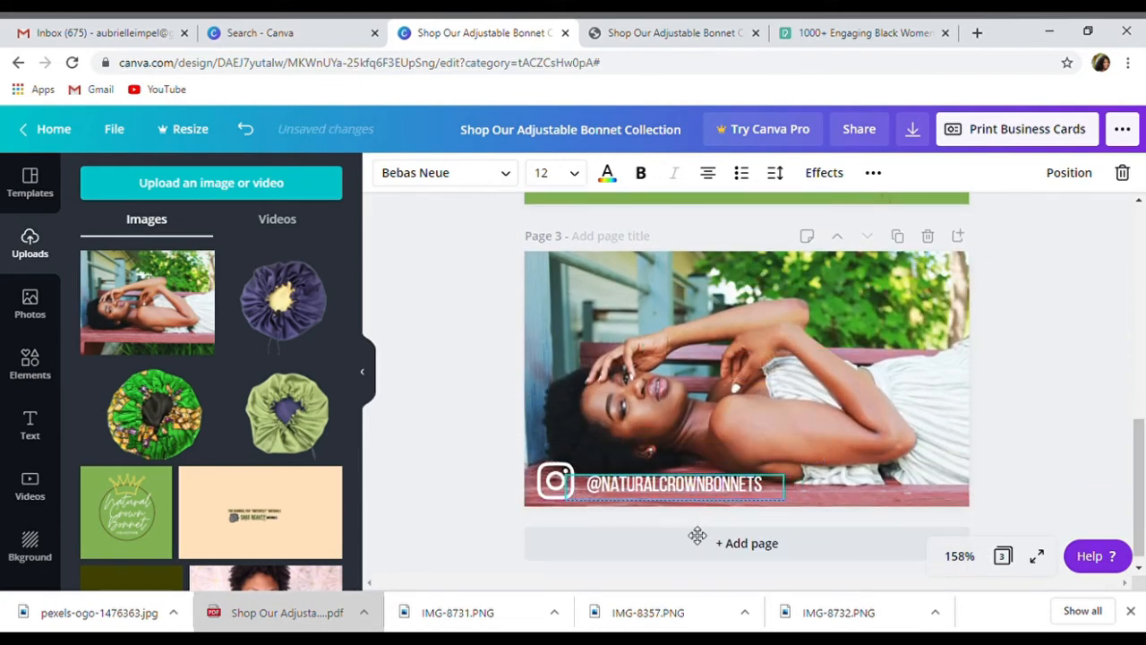
Step: Duplicate the yellow globe icon on page 2 and place the copy after the Instagram handle on page 3
left_click_drag(1135, 442, 1133, 367)
left_click(650, 310)
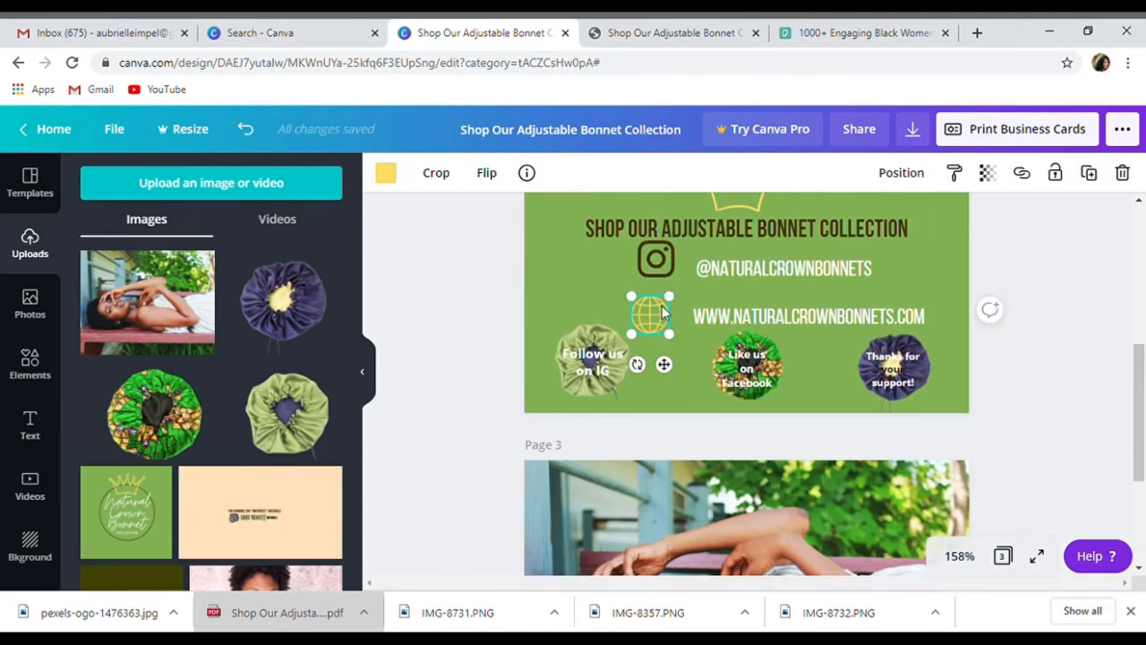
left_click(1088, 174)
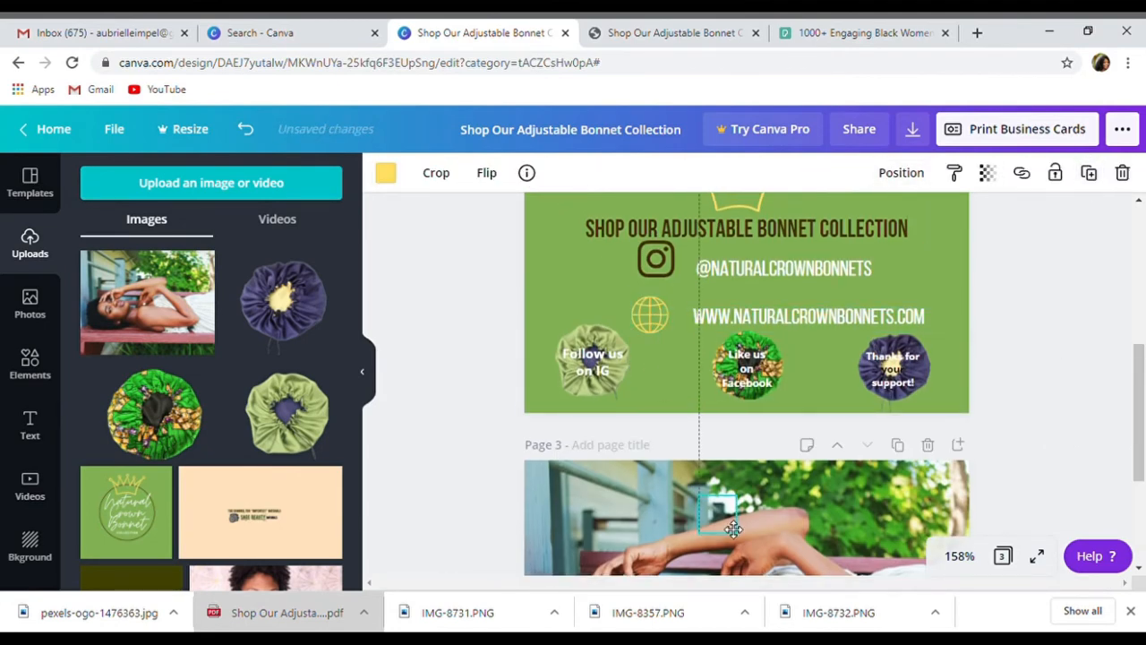
left_click_drag(1139, 434, 1143, 502)
left_click_drag(716, 328, 784, 515)
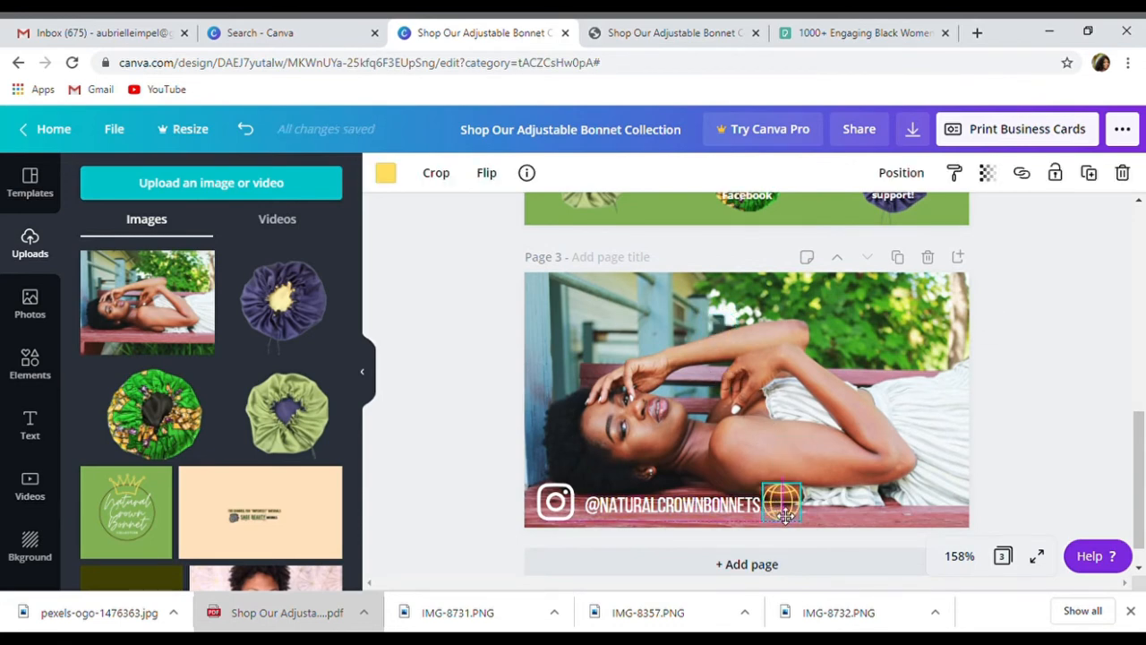
Step: Reduce the font size of the page 3 Instagram handle and fit it between the Instagram and globe icons
left_click(681, 504)
left_click(556, 172)
left_click(546, 260)
left_click_drag(667, 461, 673, 550)
left_click(781, 502)
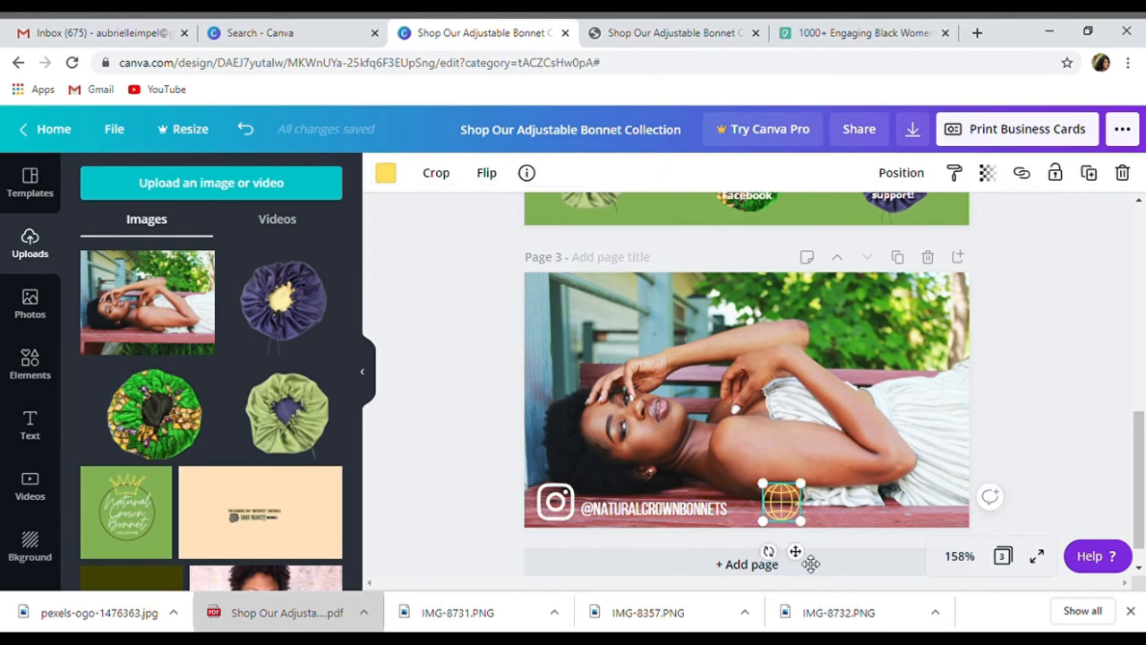
left_click_drag(1138, 475, 1138, 421)
left_click(851, 299)
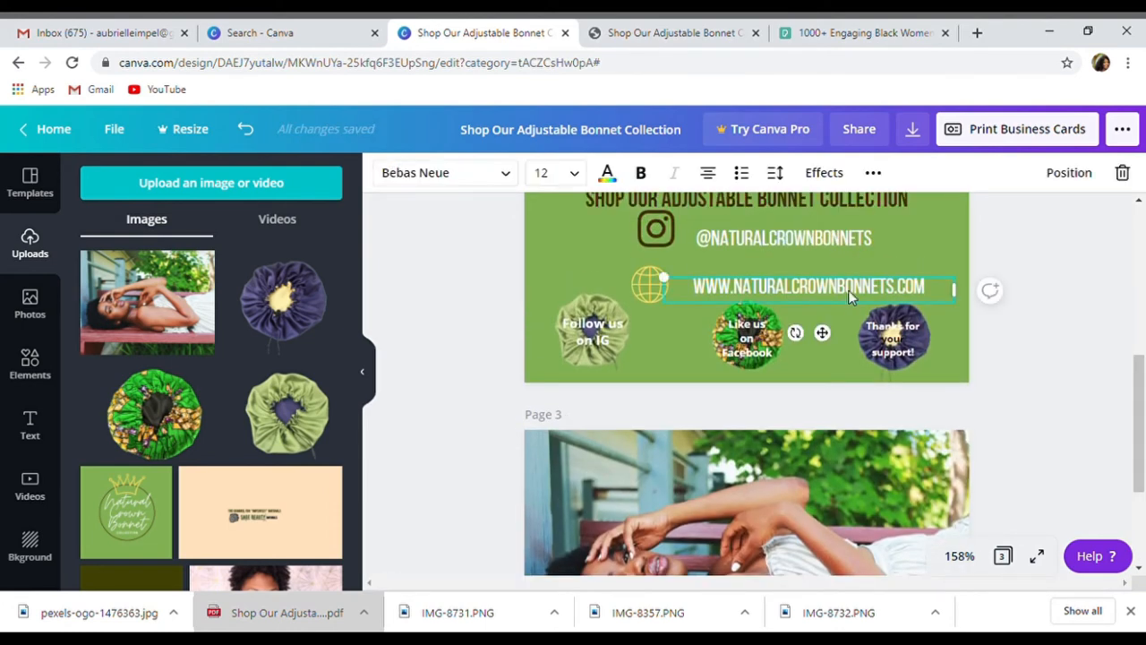
left_click(874, 172)
left_click(865, 212)
scroll(1135, 383, "down", 2)
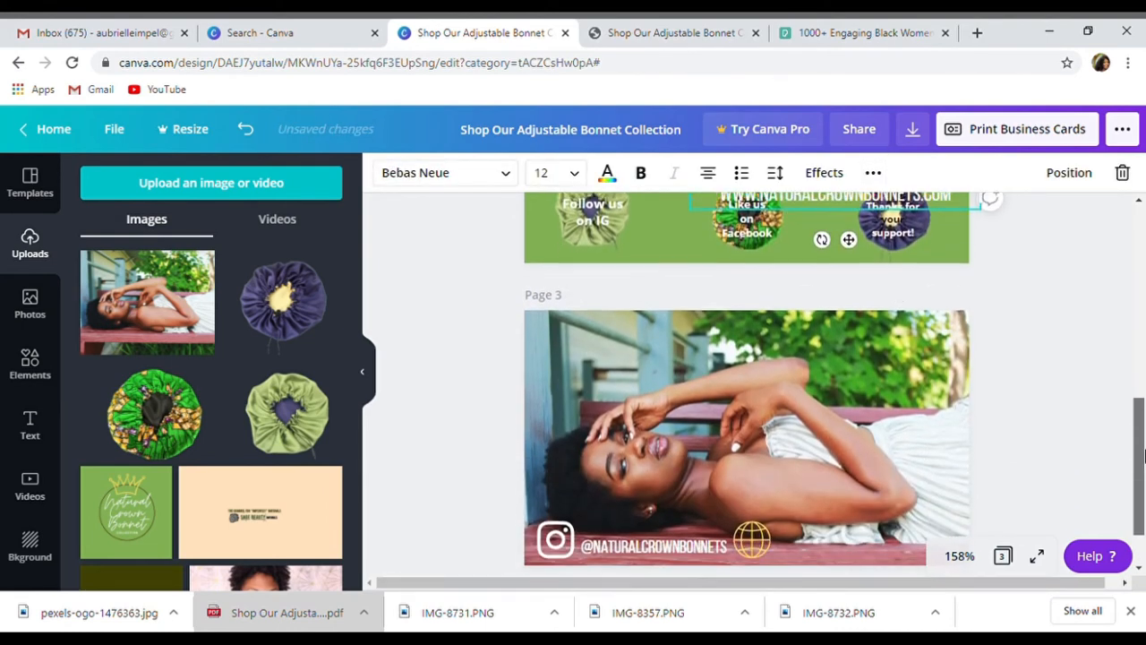
scroll(1133, 383, "up", 1)
left_click_drag(848, 268, 847, 564)
scroll(1142, 491, "down", 2)
Step: Shrink the page 3 web address to size 9.1 and align it beside the globe icon along the photo's lower edge
left_click_drag(706, 436, 743, 441)
left_click_drag(889, 494, 886, 532)
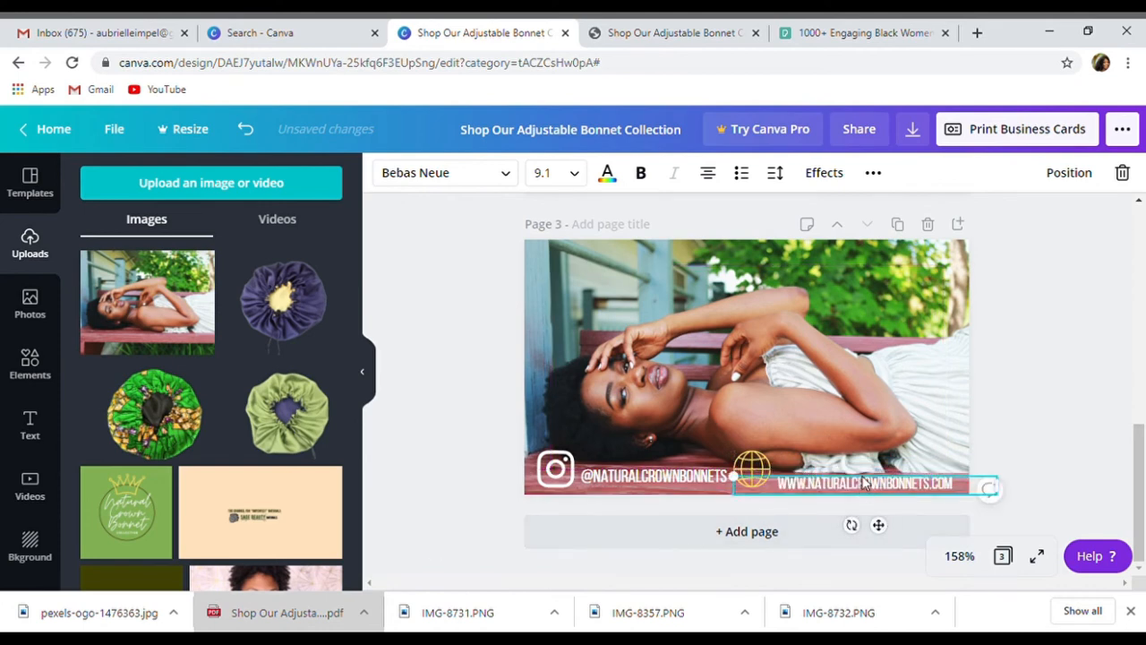
key("Up")
key("Up")
key("Up")
key("Up")
key("Up")
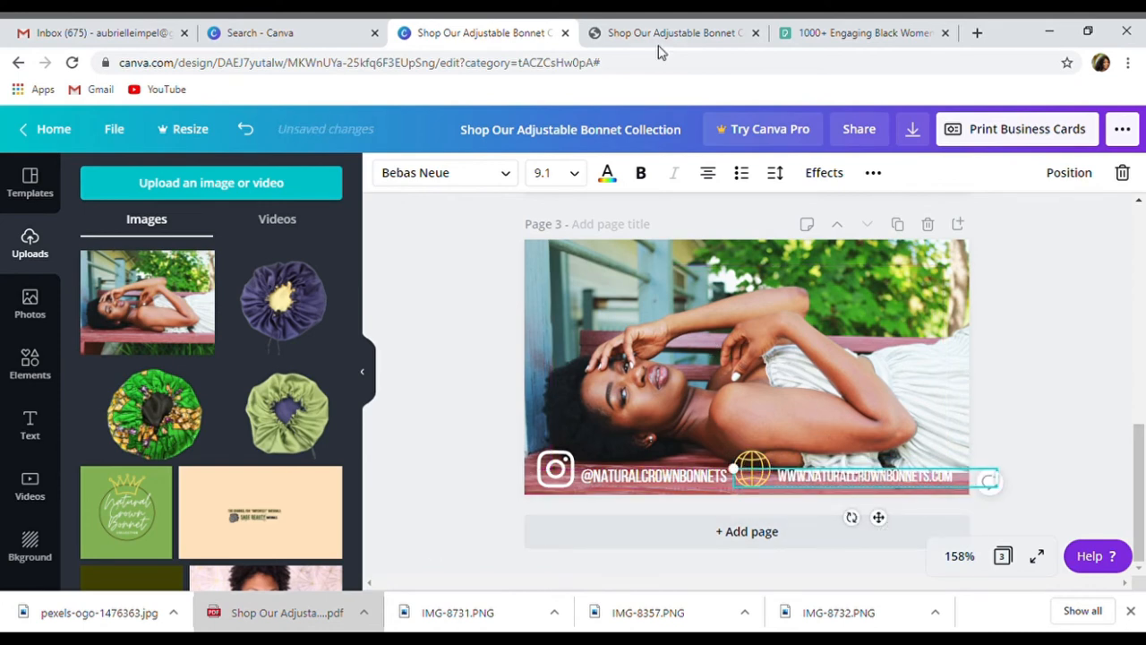
Step: Try a copy of the Natural Crown Bonnet logo in the upper-right corner of the page 3 photo, and undo it
left_click_drag(1141, 453, 1140, 253)
left_click(774, 331)
left_click_drag(887, 419, 898, 589)
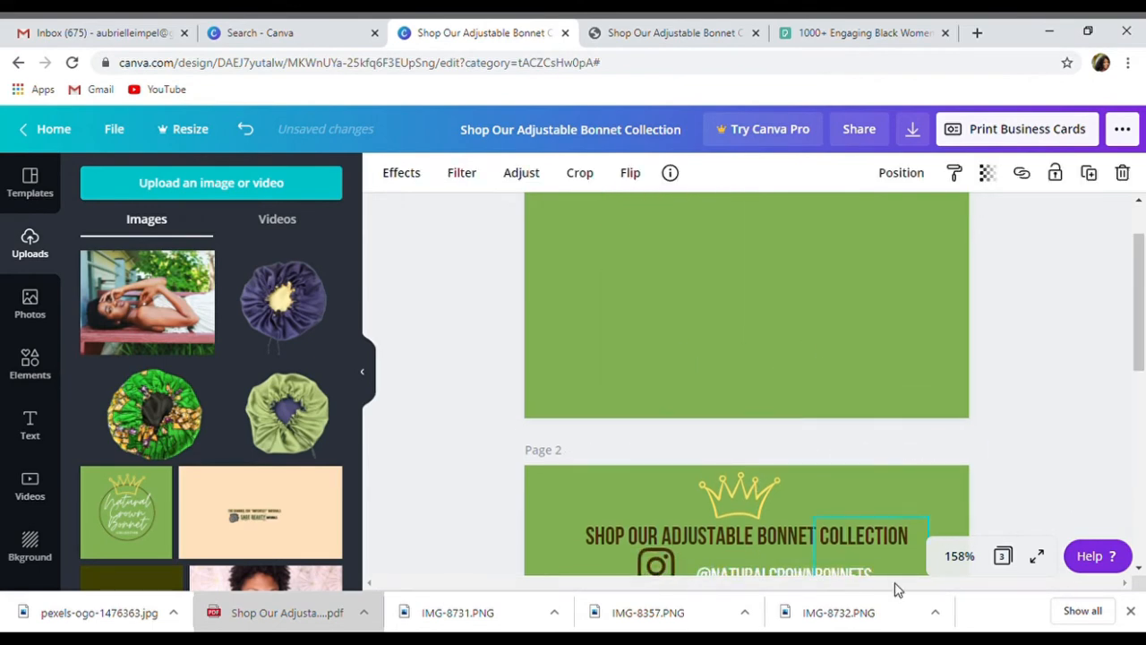
left_click_drag(907, 540, 907, 538)
scroll(896, 537, "down", 2)
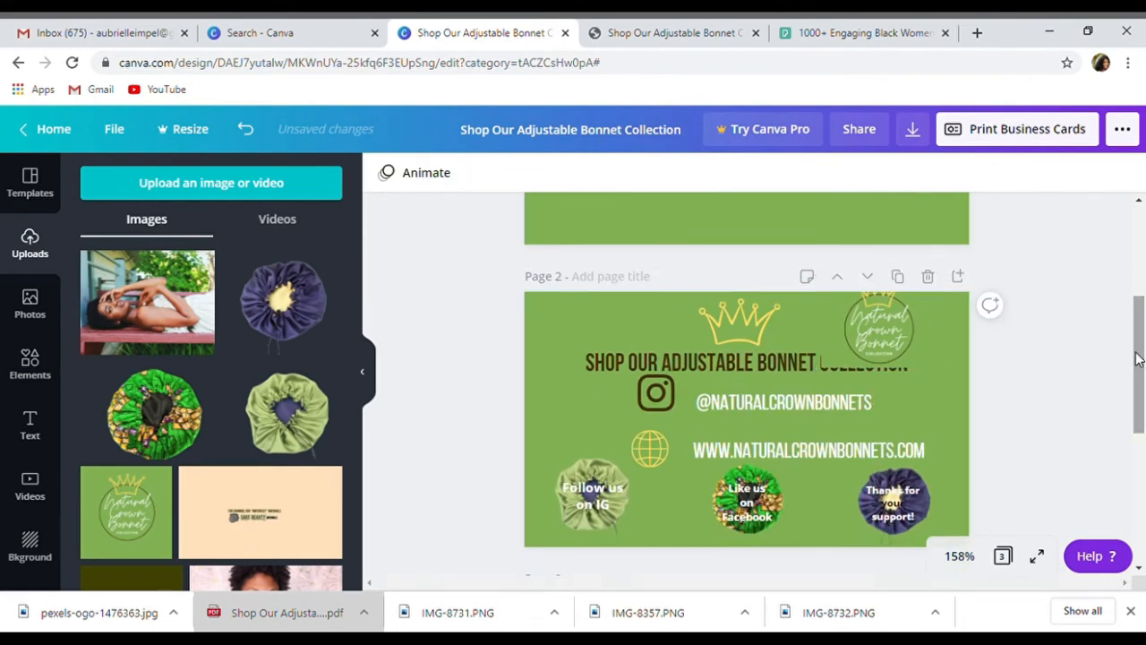
left_click_drag(879, 329, 896, 528)
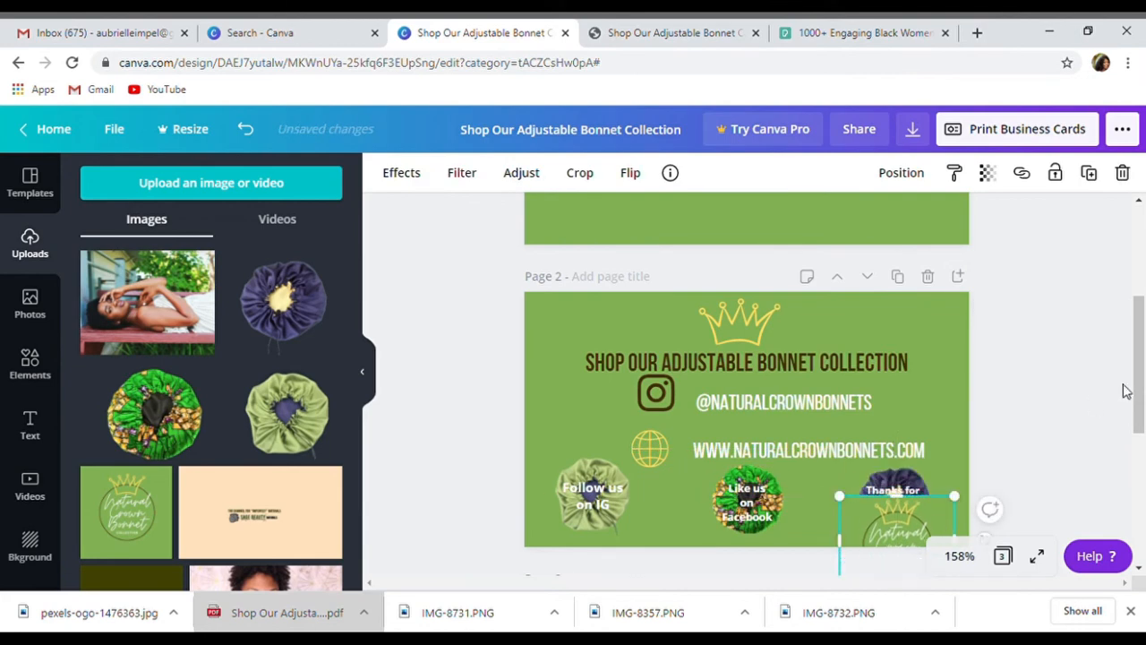
left_click_drag(1136, 388, 1135, 475)
left_click_drag(892, 289, 899, 403)
scroll(892, 430, "down", 2)
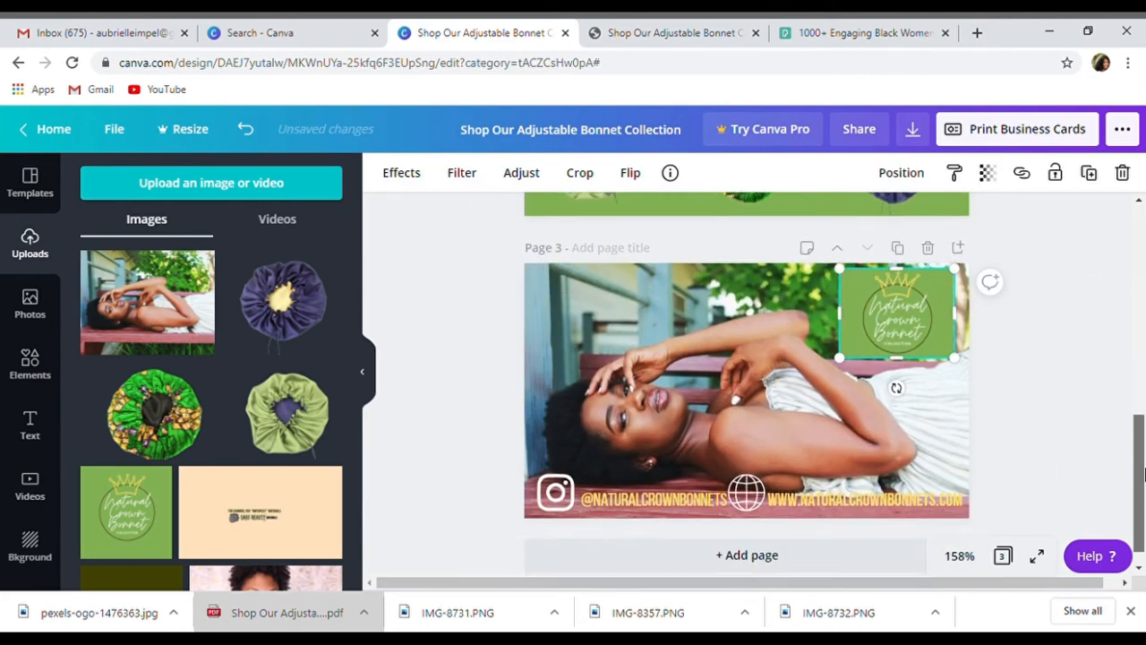
left_click(1044, 411)
key("ctrl+z")
Step: Duplicate the light green bonnet on page 2 and place the copy in the upper-left corner of the page 3 photo
left_click(691, 310)
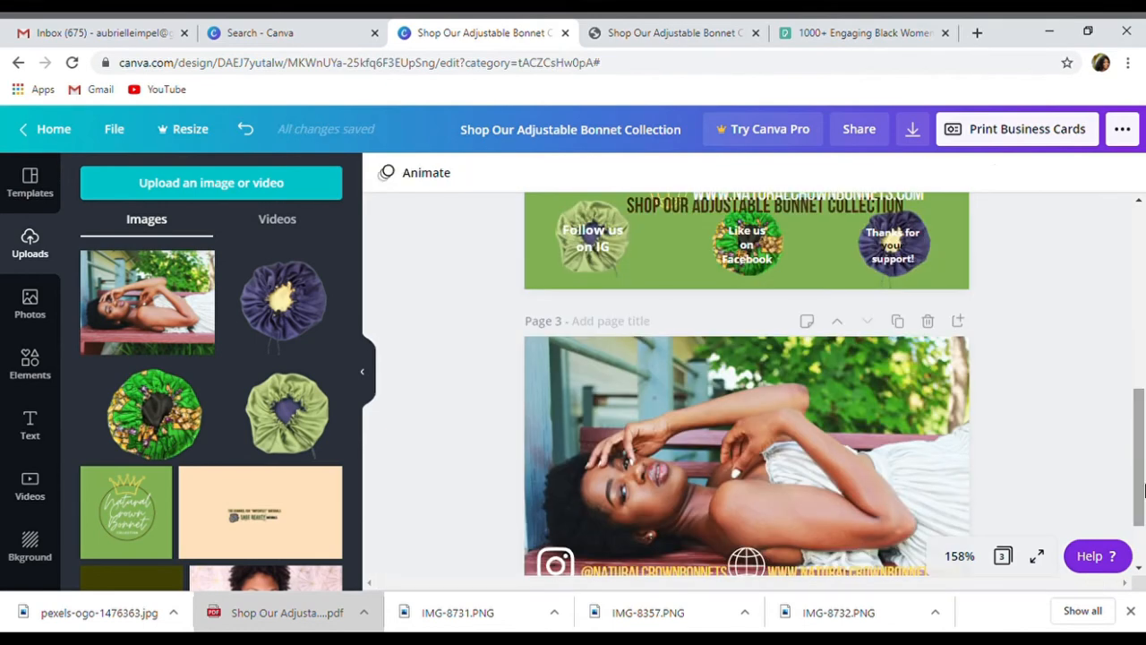
left_click(555, 208)
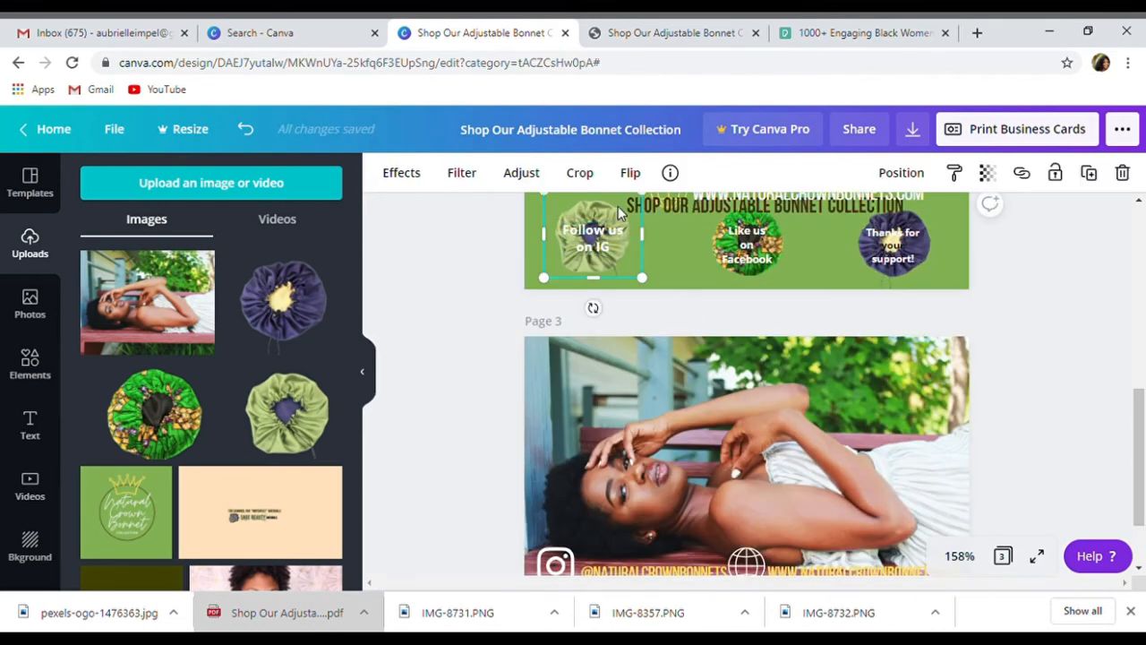
mouse_move(616, 235)
left_mouse_down()
mouse_move(622, 292)
mouse_move(618, 237)
mouse_move(637, 234)
mouse_move(608, 218)
left_mouse_up()
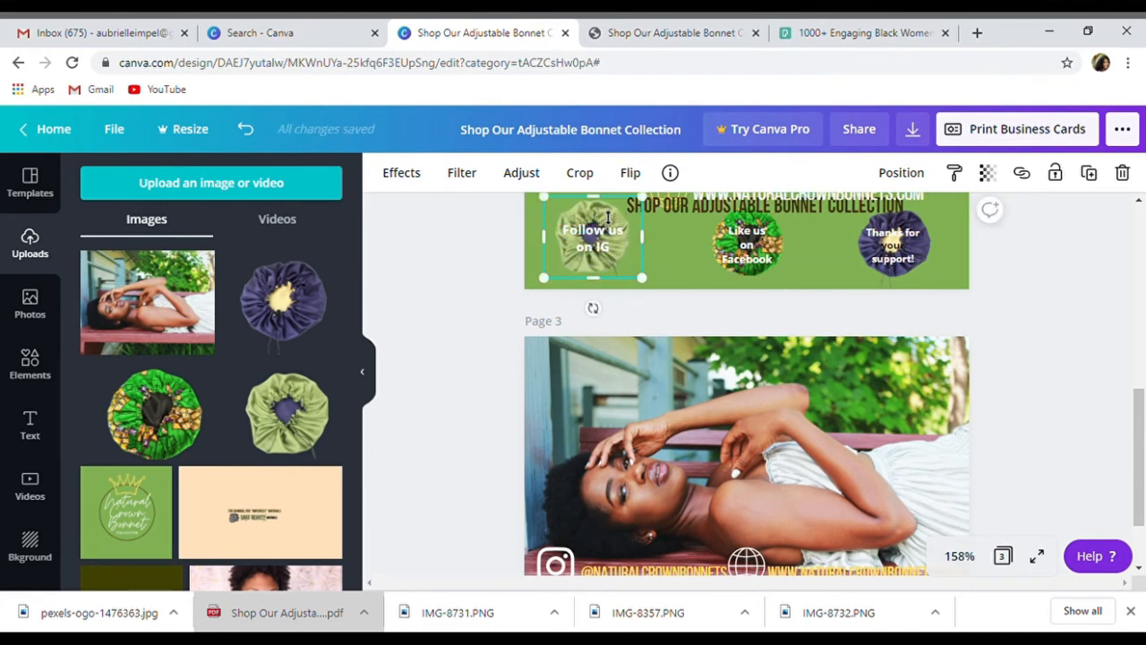
left_click(1091, 175)
left_click_drag(607, 276, 580, 400)
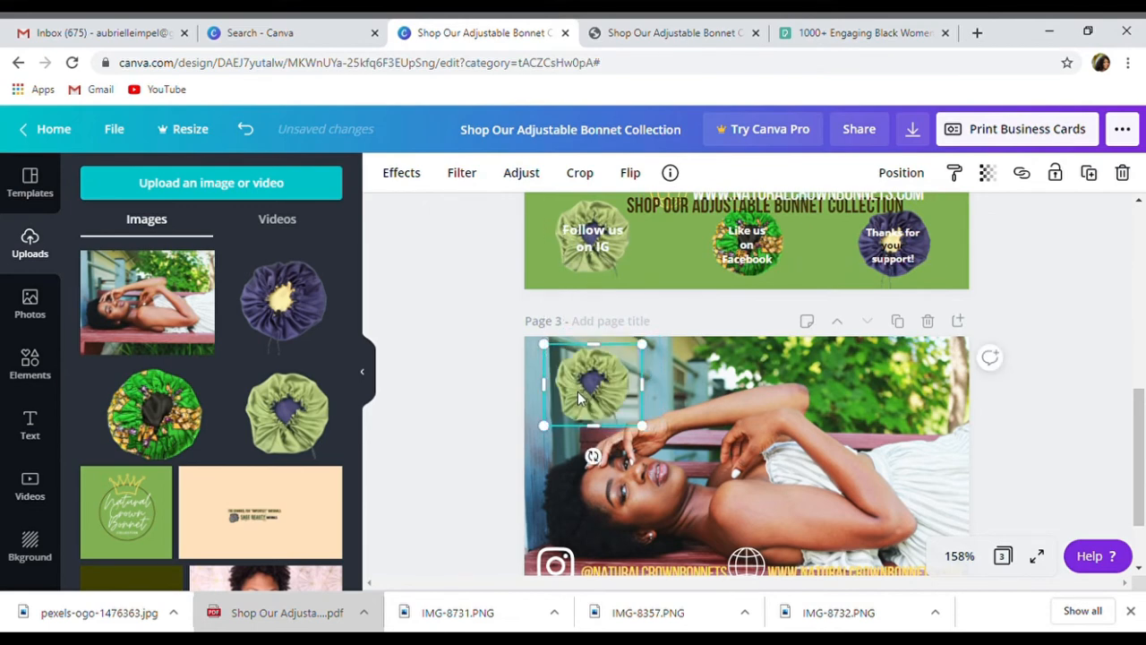
Step: Move the "Follow us on IG" text from page 2 onto the light green bonnet on page 3
left_click(589, 239)
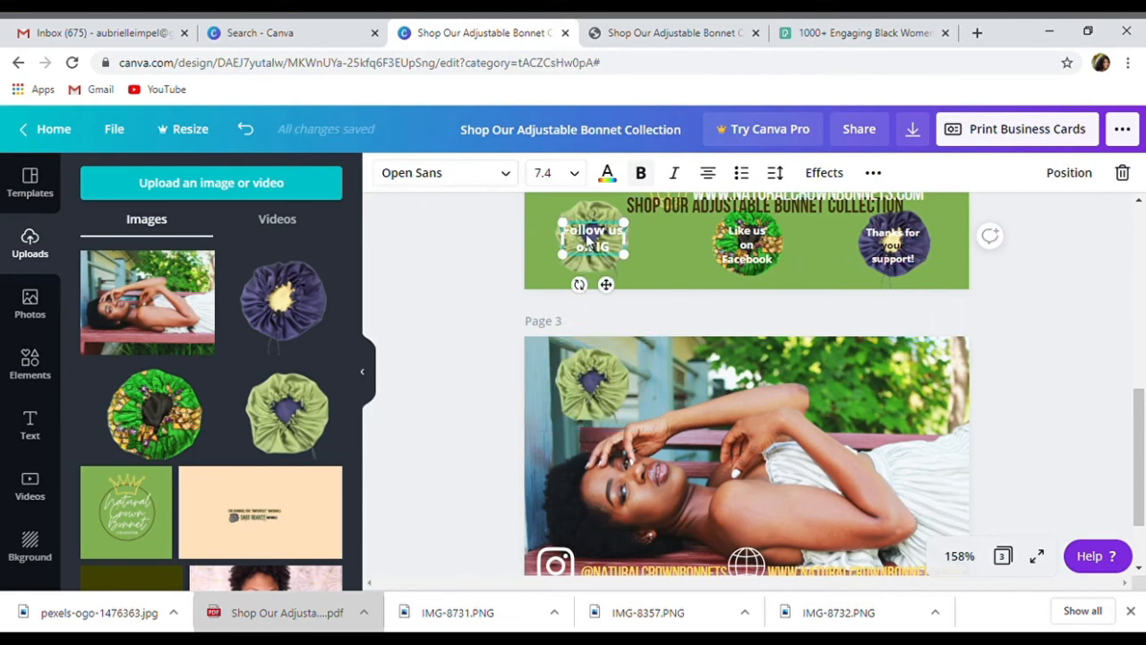
key("Delete")
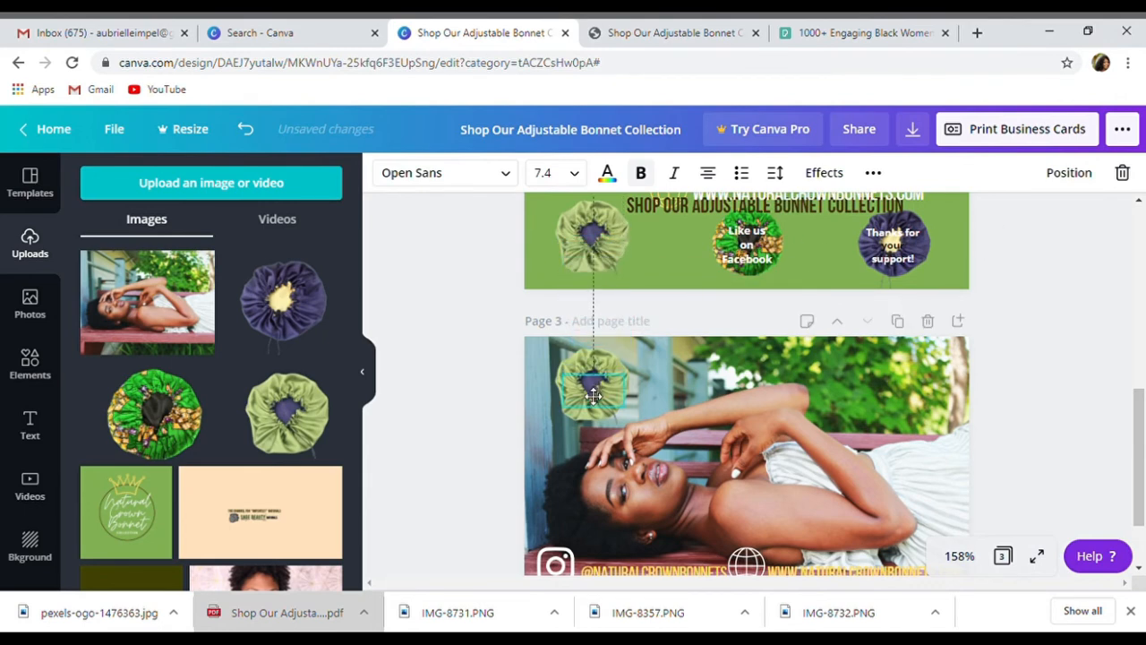
left_click_drag(593, 390, 587, 387)
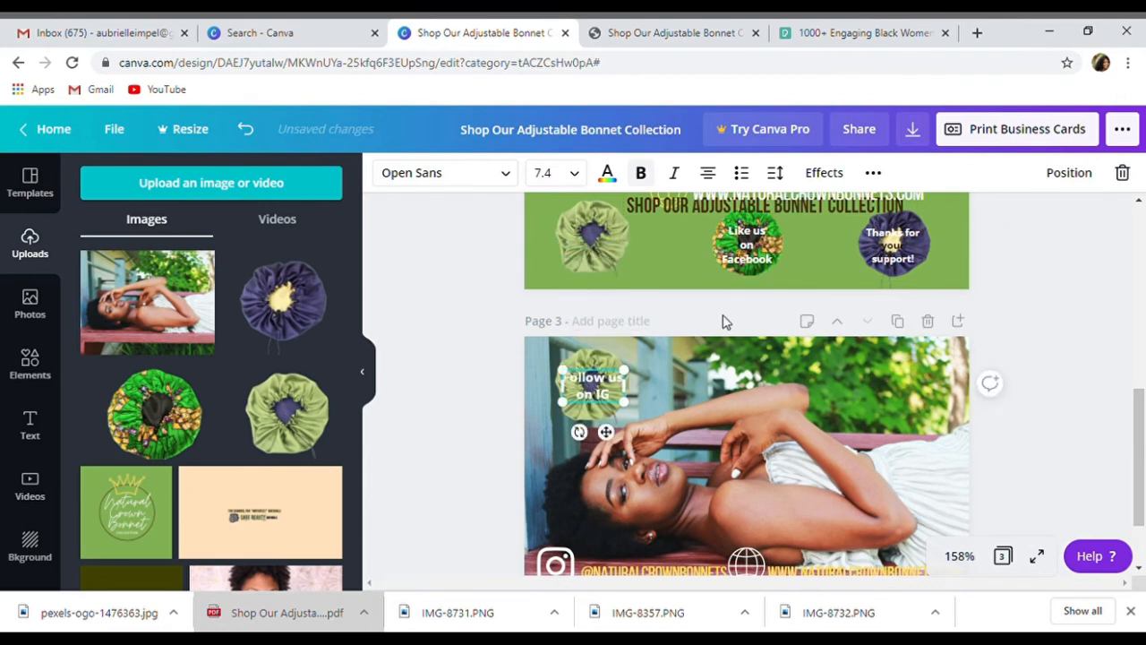
left_click(755, 309)
scroll(779, 295, "down", 1)
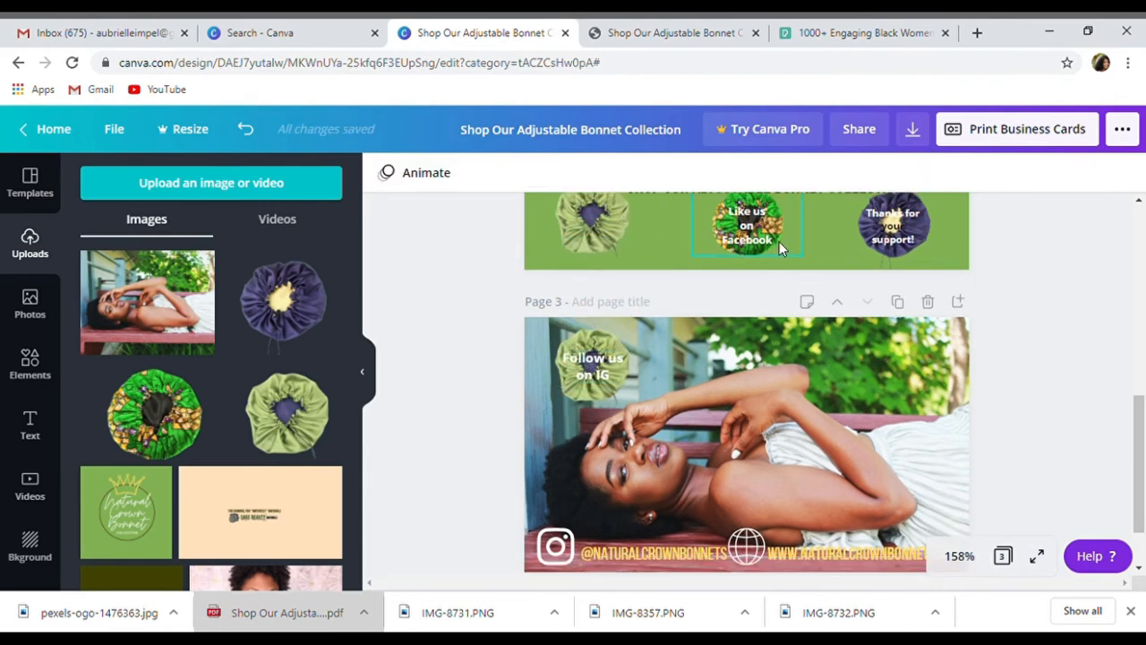
Step: Move the patterned green bonnet to the upper-right corner of the page 3 photo and try the "Like us on Facebook" text on it
left_click_drag(779, 240, 946, 385)
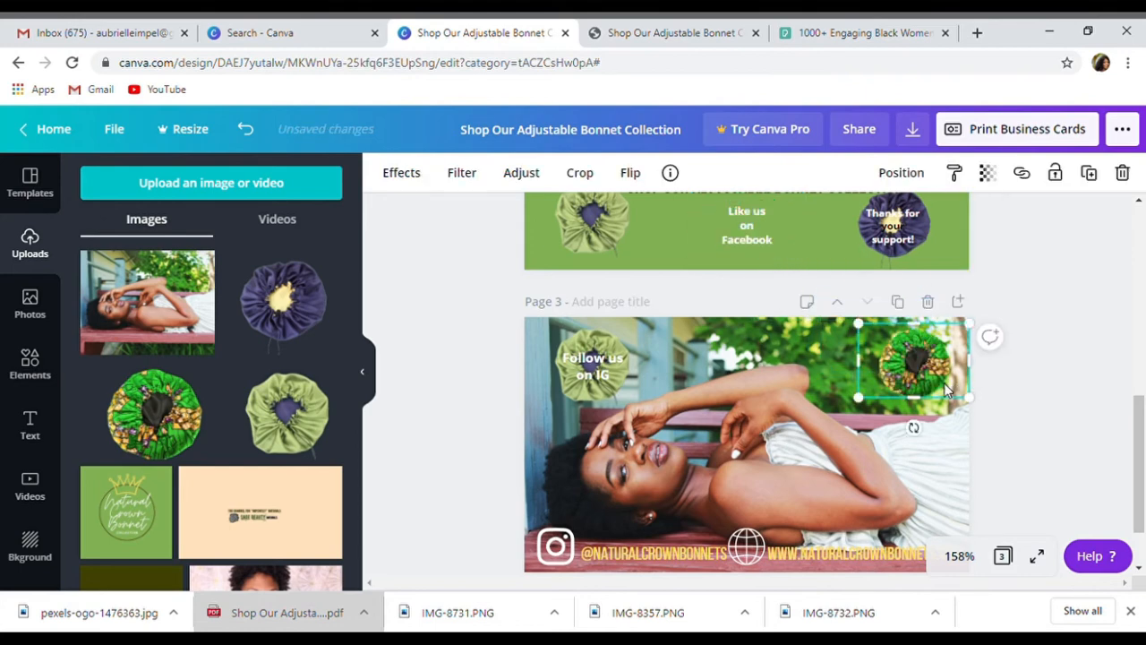
left_click_drag(747, 225, 904, 363)
left_click(779, 378)
mouse_move(1143, 444)
left_mouse_down()
mouse_move(1142, 484)
mouse_move(1144, 421)
left_mouse_up()
key("ctrl+z")
Step: Move the "Thanks for your support!" text from page 2 onto the patterned green bonnet on page 3 and centre it there
left_click_drag(901, 247, 915, 382)
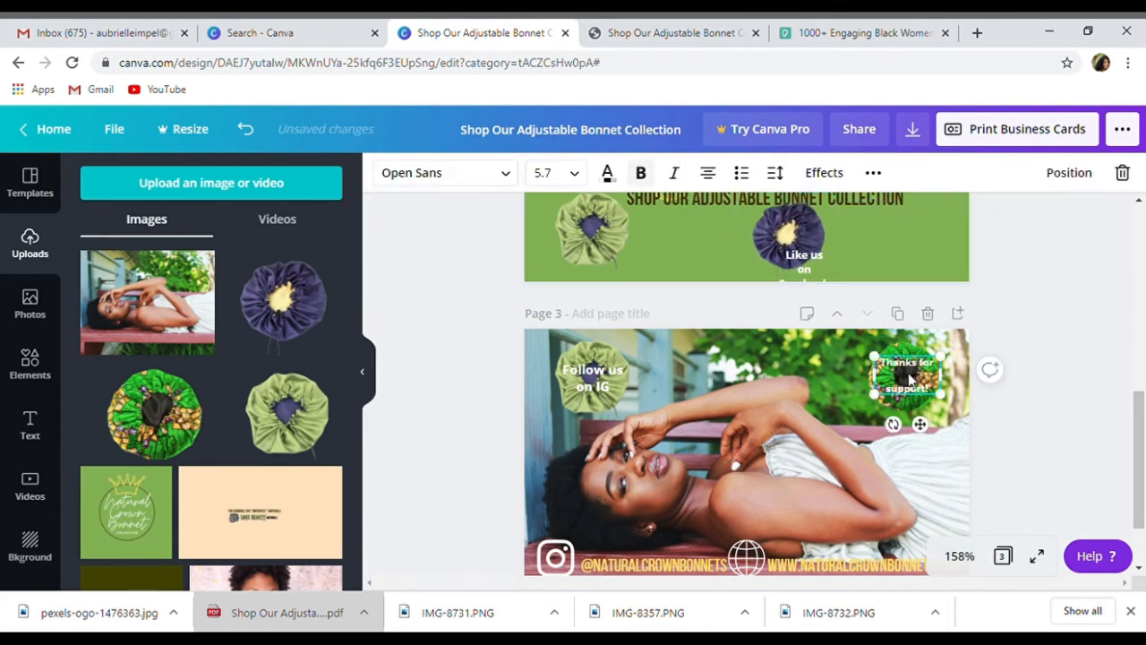
left_click(608, 173)
left_click(1067, 391)
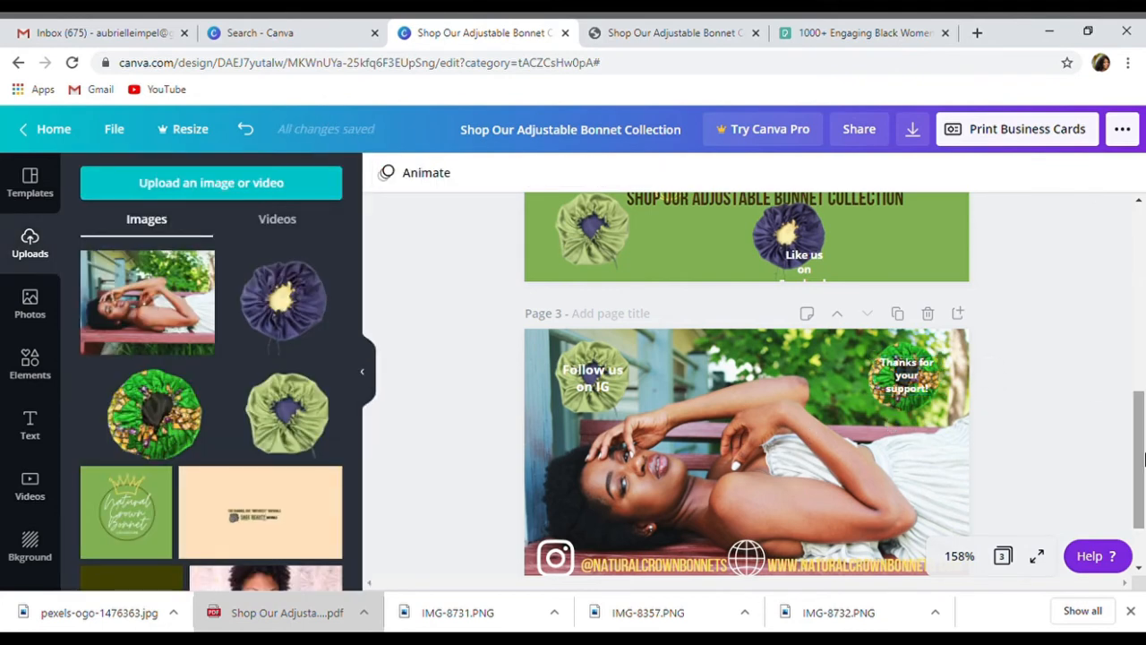
left_click_drag(1143, 458, 1143, 472)
left_click(913, 358)
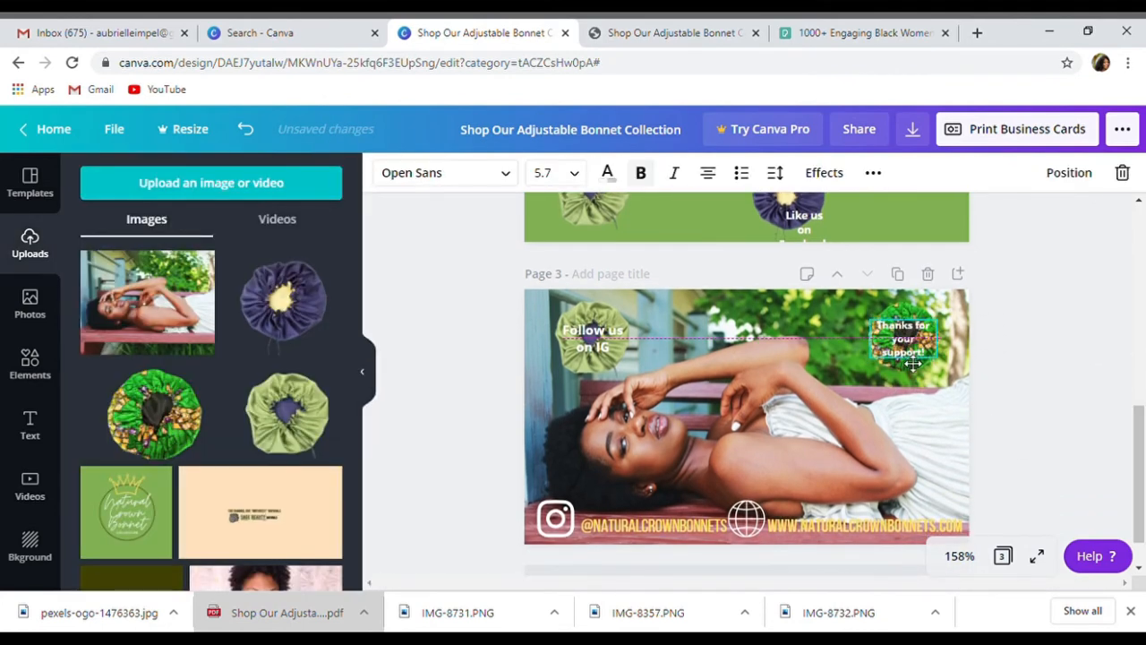
left_click_drag(913, 362, 913, 346)
left_click(1054, 410)
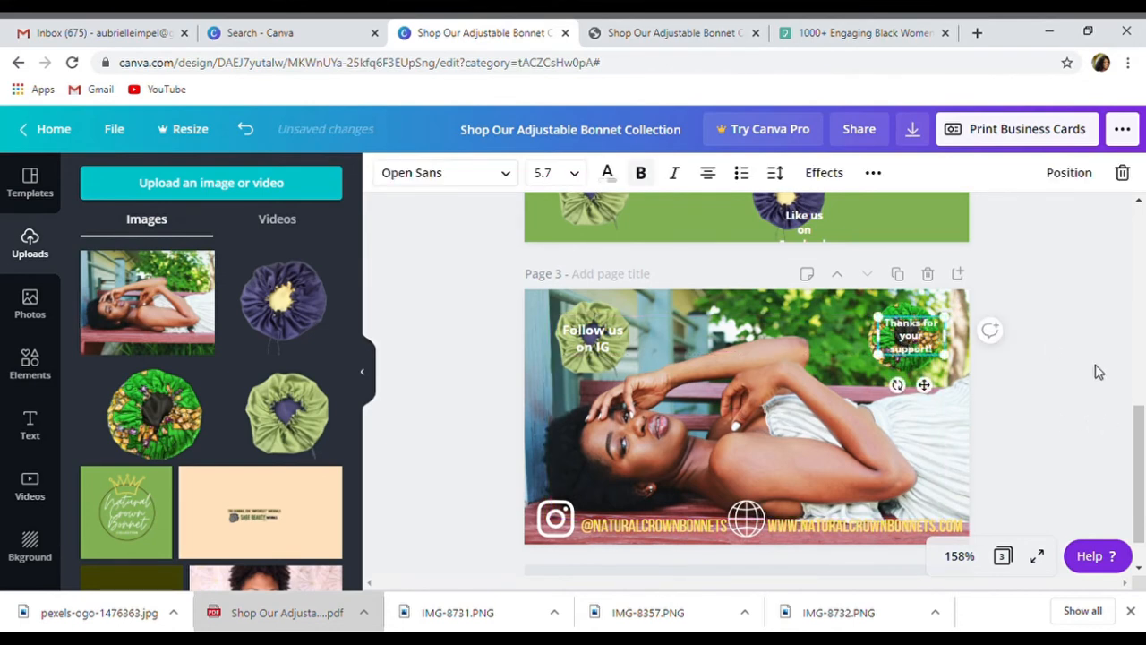
left_click(1099, 371)
left_click(920, 338)
left_click(1052, 344)
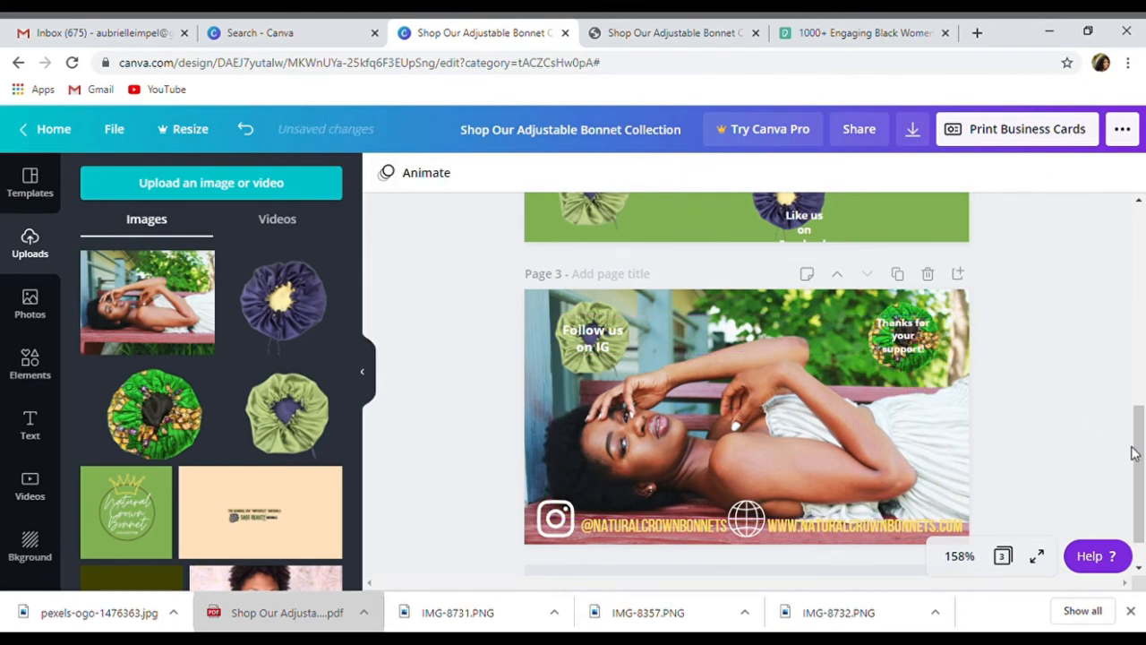
Step: Download both pages of the card as PDF Print
left_click_drag(1133, 453, 1145, 379)
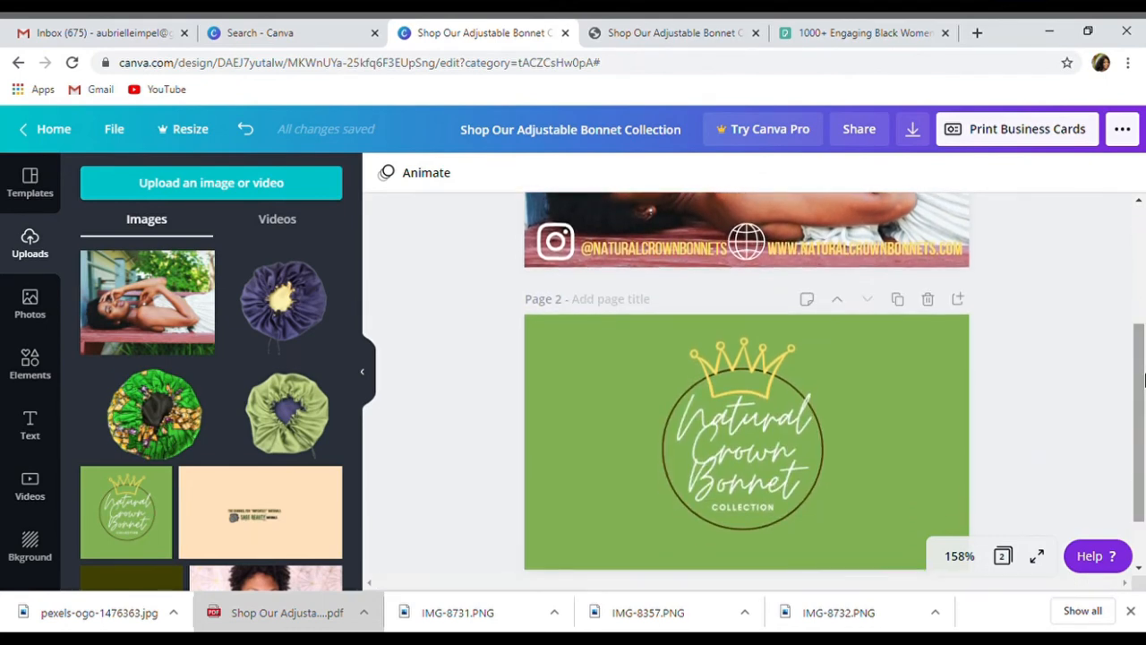
left_click(913, 132)
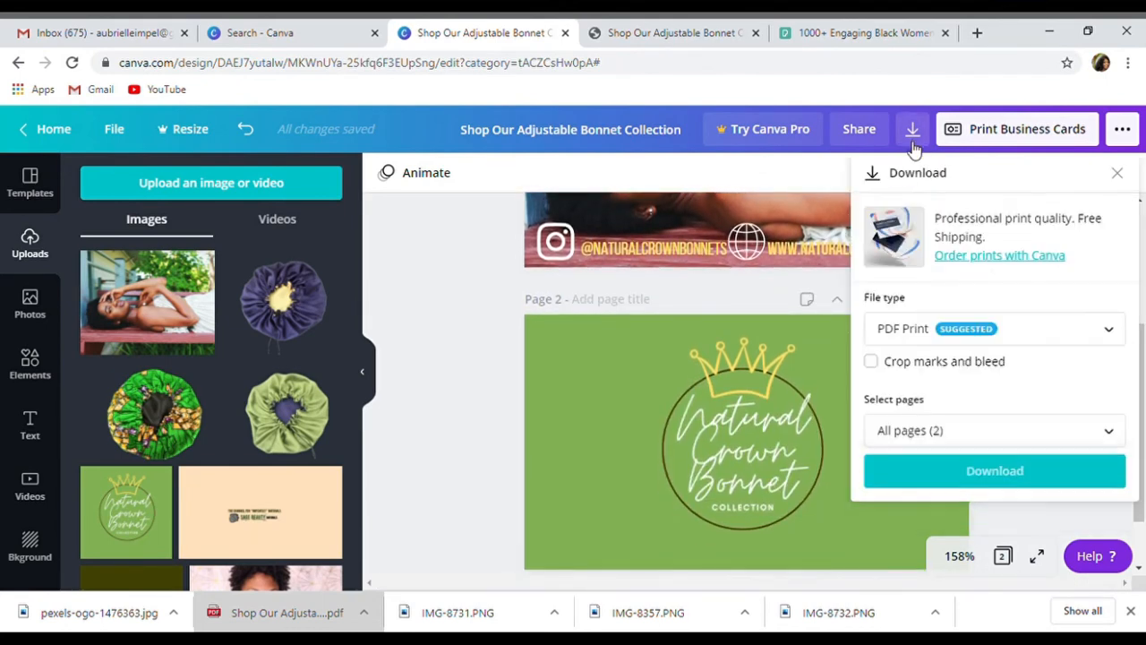
left_click(1031, 472)
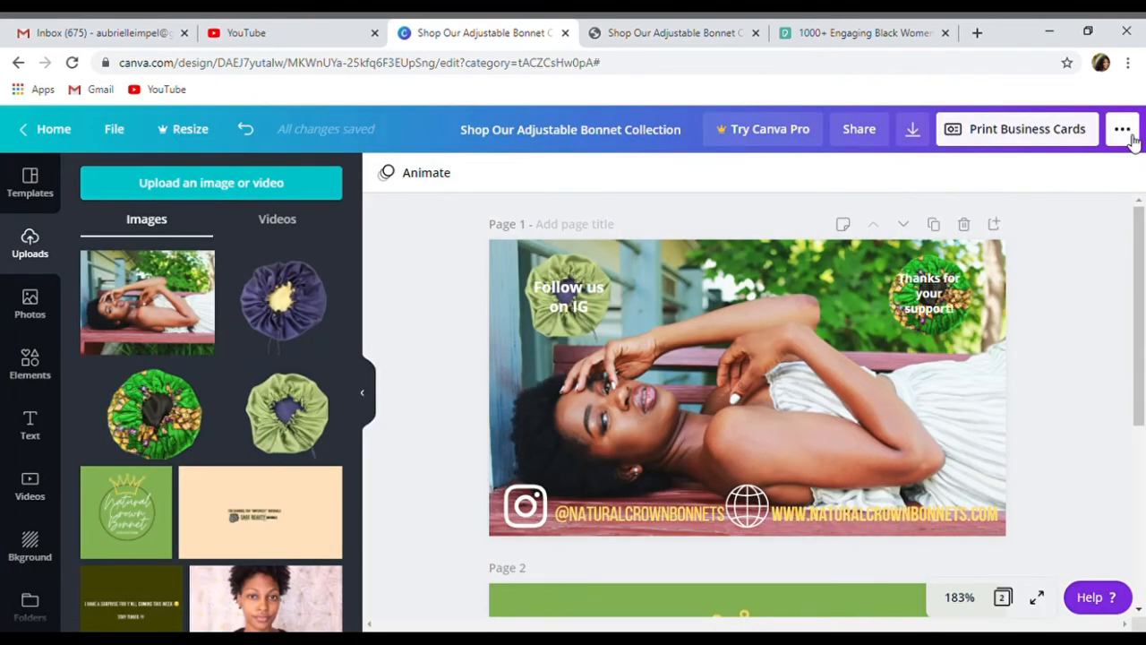
Step: Start a business card print order with the gloss finish and proceed to the print-ready checks
left_click(1123, 130)
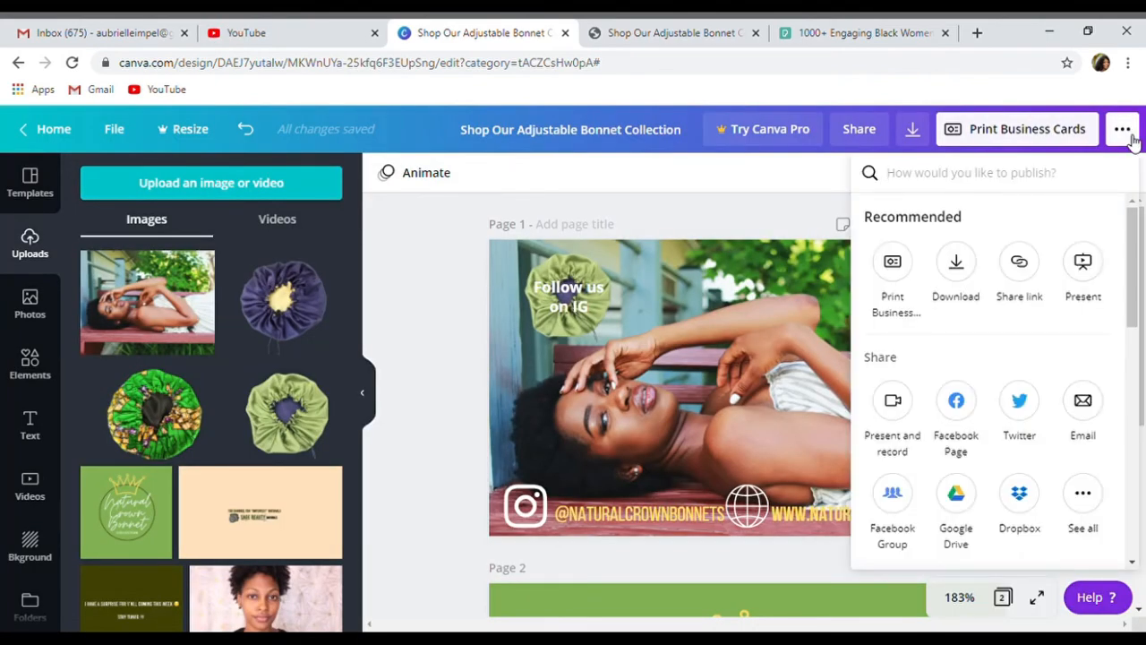
left_click(903, 278)
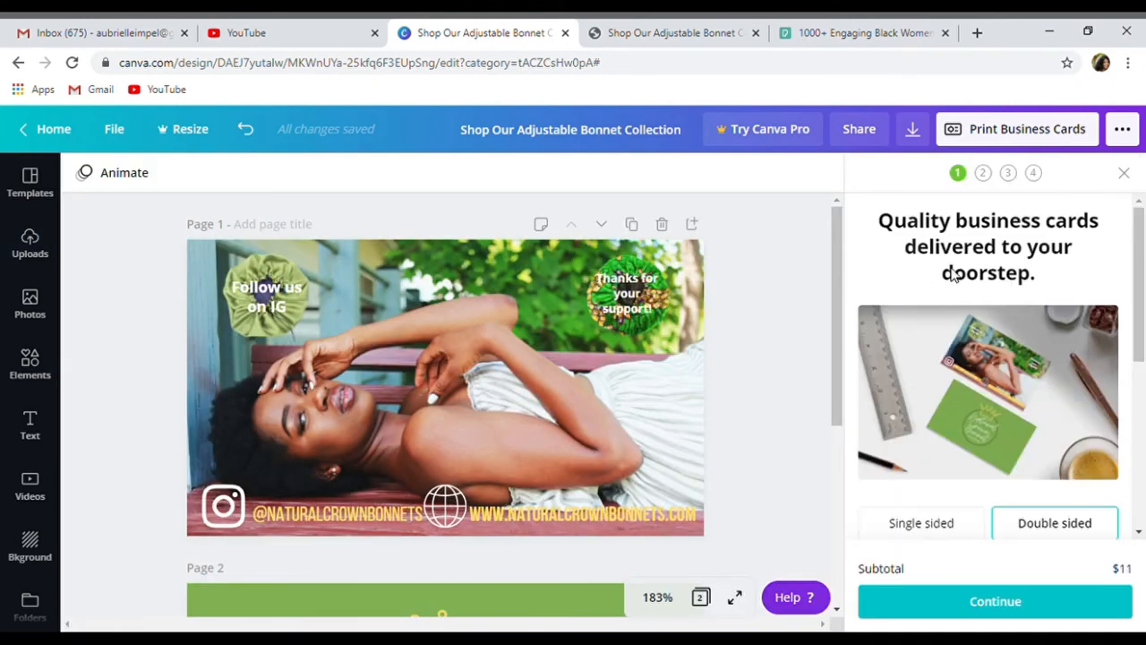
left_click_drag(1140, 253, 1144, 418)
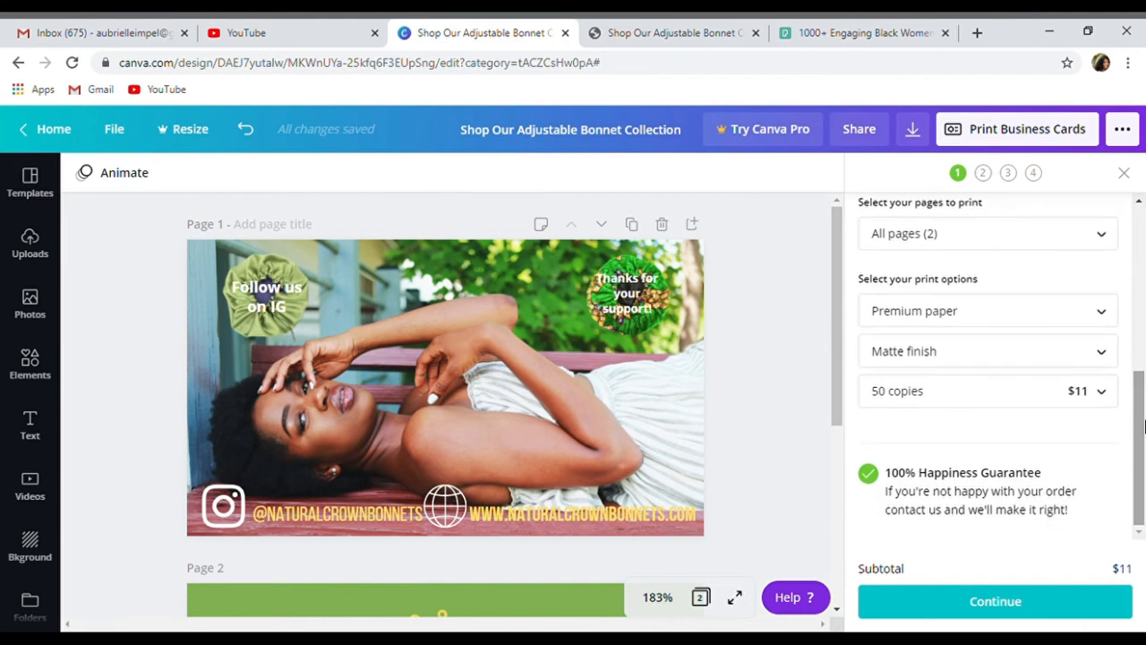
left_click(1100, 351)
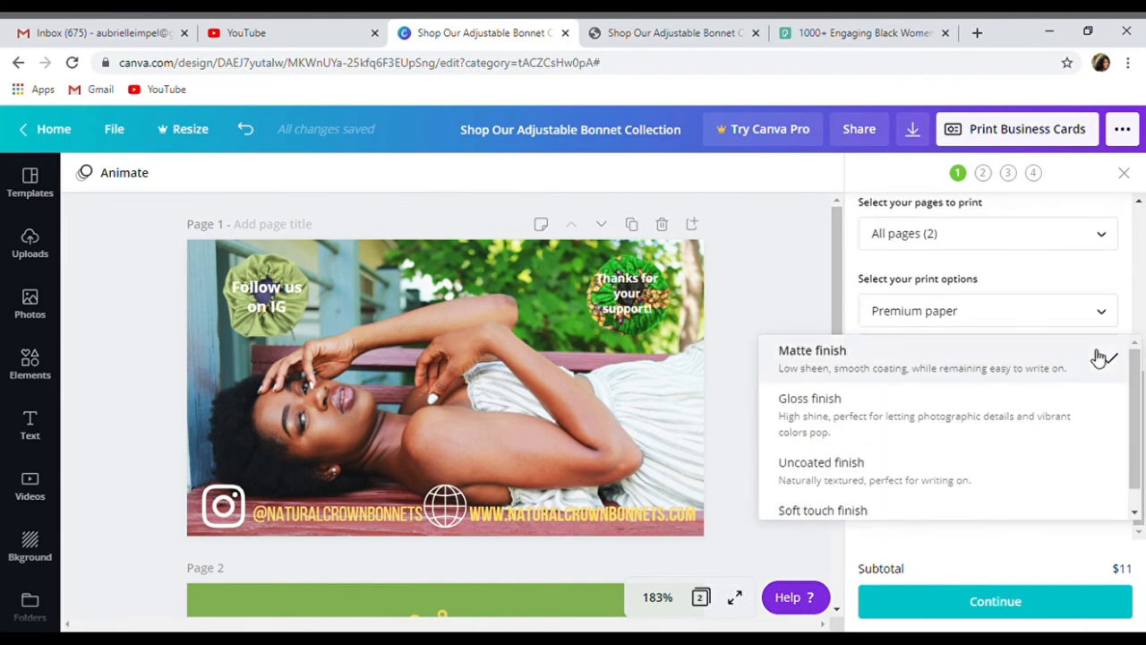
left_click(970, 425)
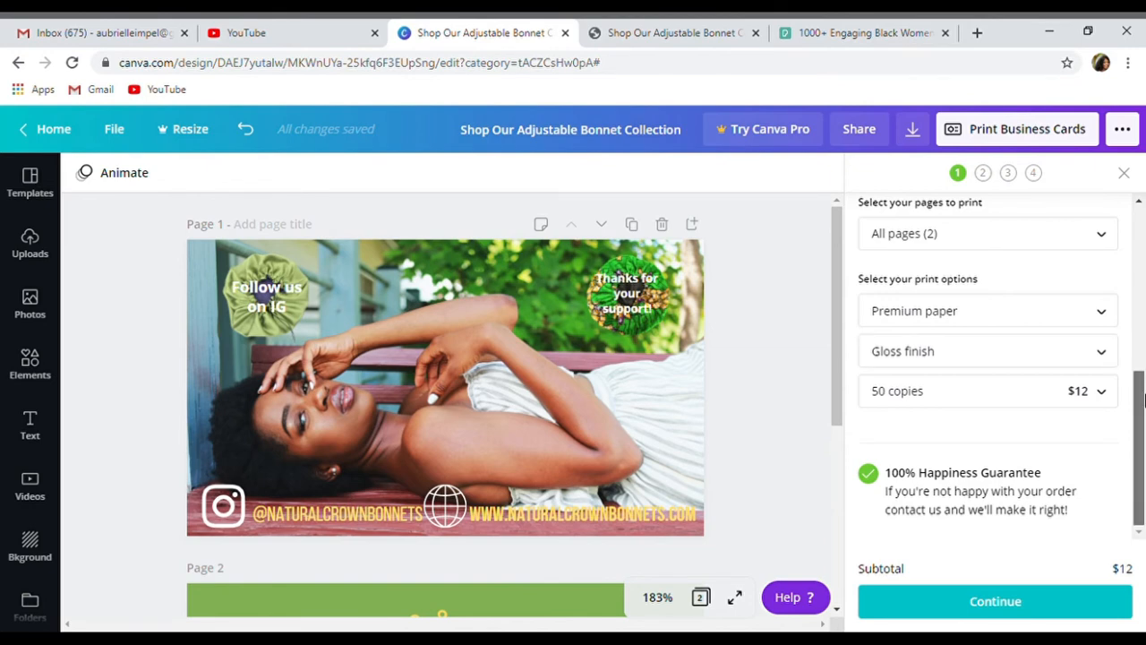
left_click(1074, 606)
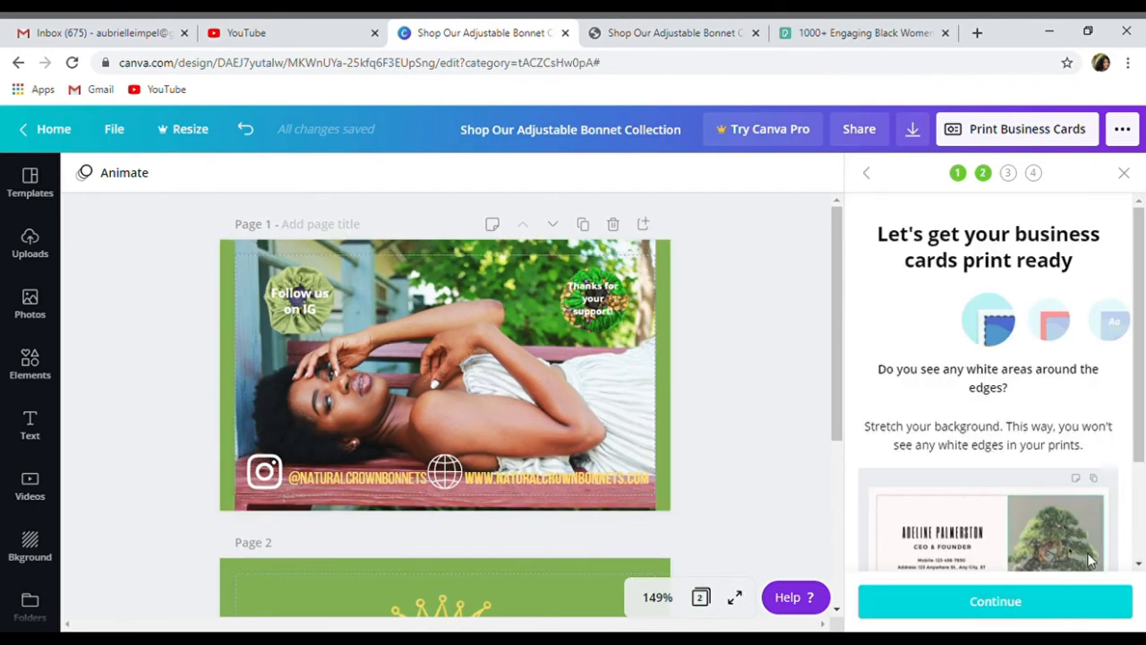
Step: Check both card pages for white areas around the edges and continue to the danger zone check
left_click_drag(1144, 399, 1145, 499)
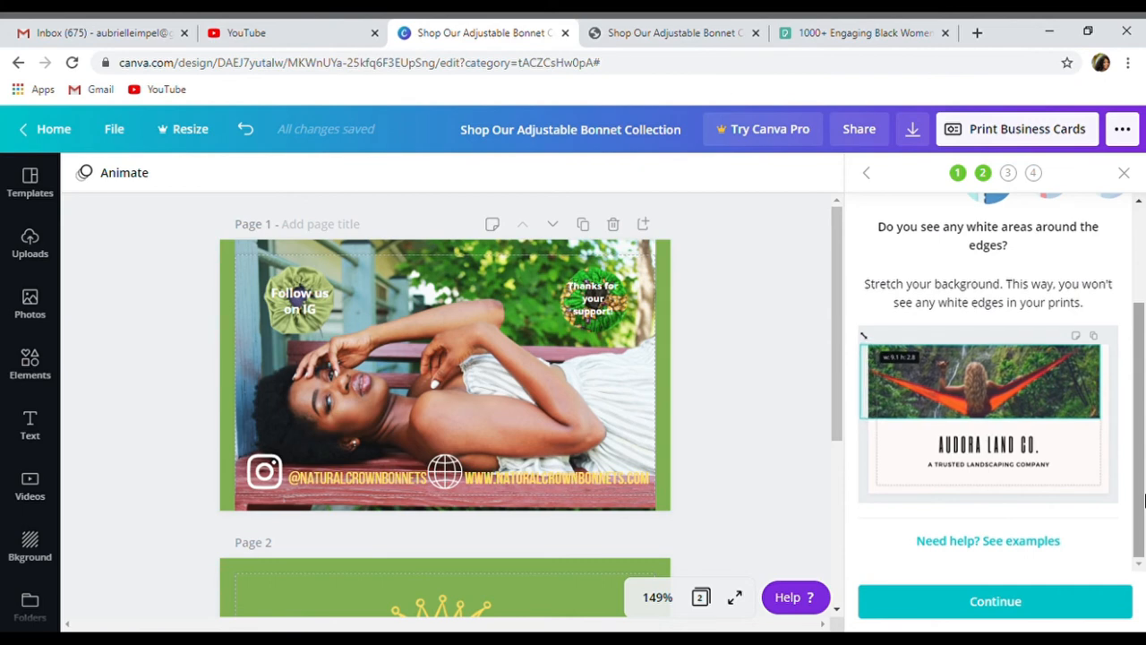
left_click(244, 248)
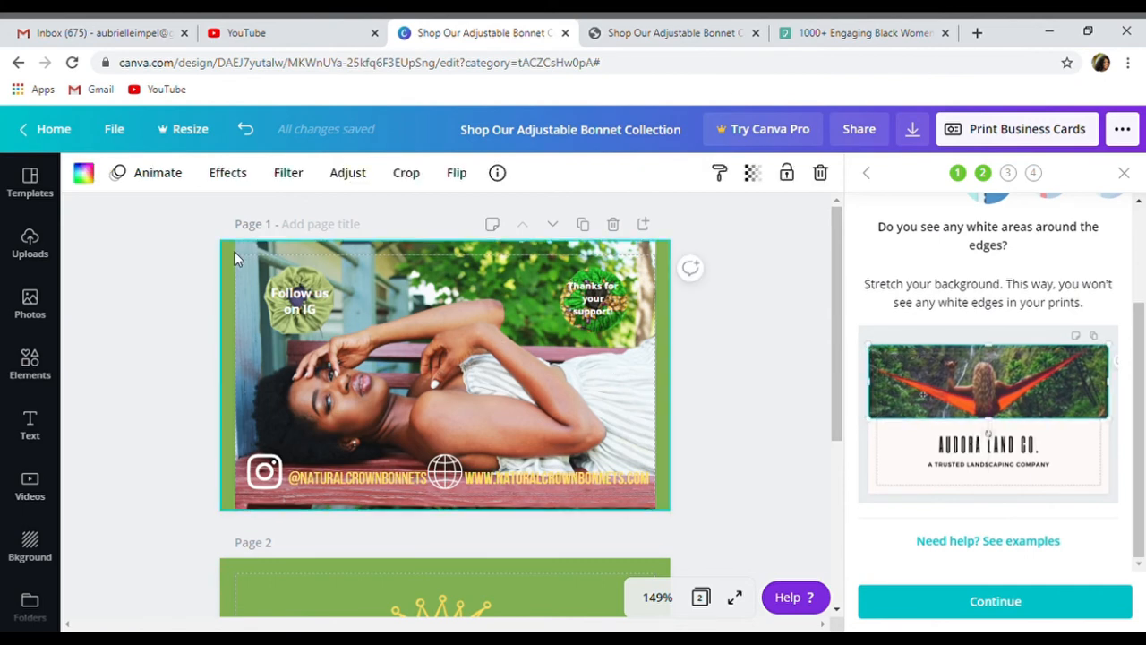
left_click(699, 363)
left_click_drag(832, 301, 851, 472)
scroll(841, 470, "up", 3)
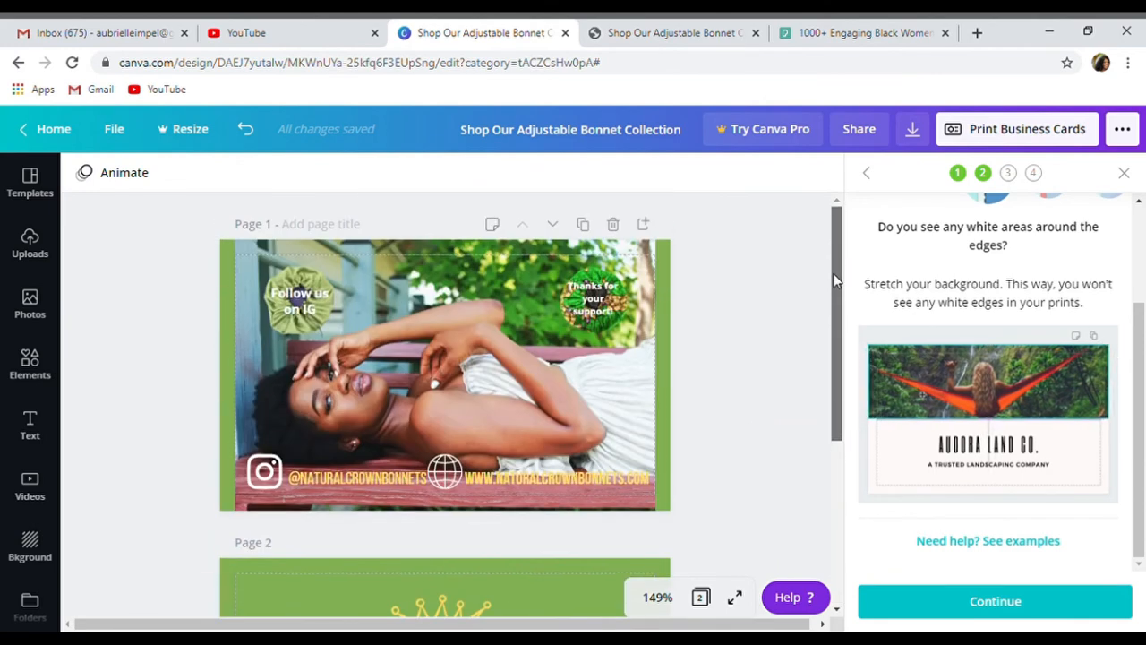
left_click(1087, 605)
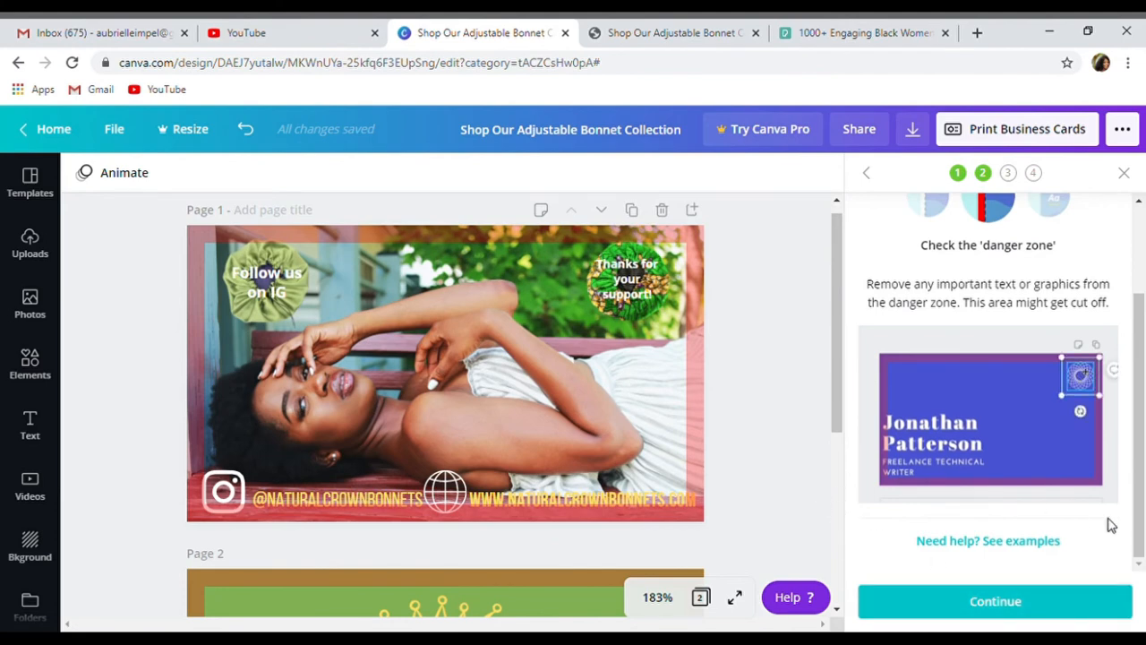
Step: Move the globe icon and the web address on page 1 upward out of the danger zone
mouse_move(1141, 448)
left_mouse_down()
mouse_move(1141, 407)
mouse_move(1141, 451)
left_mouse_up()
left_click(440, 494)
double_click(442, 492)
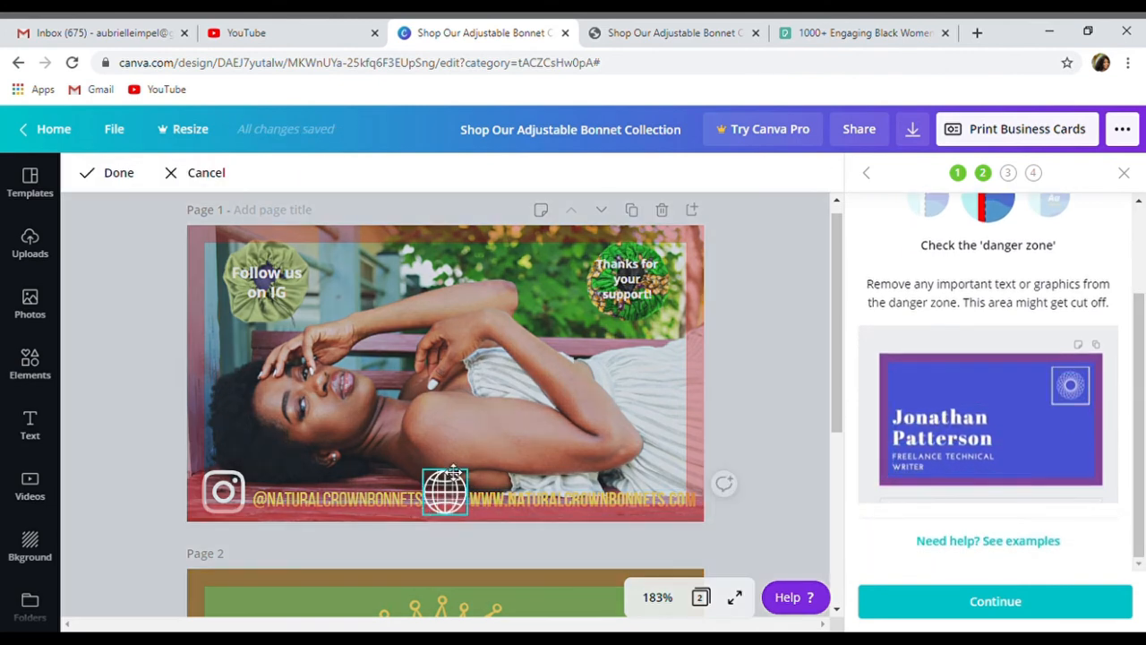
left_click(515, 497)
left_click_drag(452, 491, 452, 468)
left_click_drag(524, 507, 526, 482)
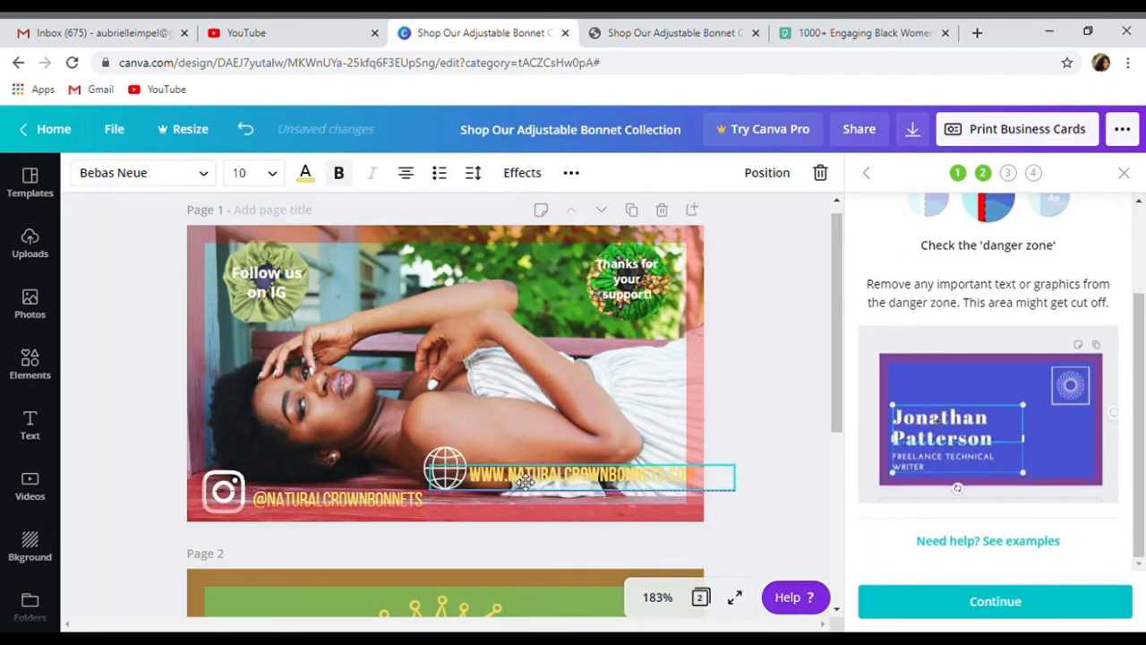
Step: Set the web address text size to 9 and nudge it toward the globe icon
left_click(242, 173)
type("9")
key("Return")
left_click(237, 173)
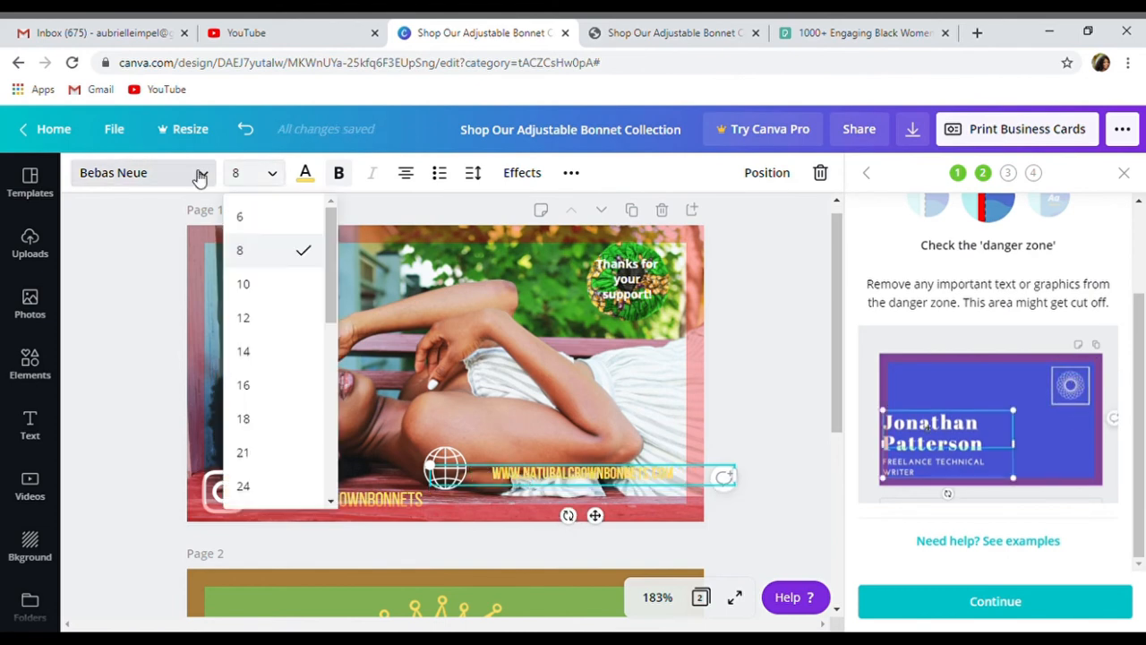
key("Escape")
left_click(620, 489)
left_click(618, 474)
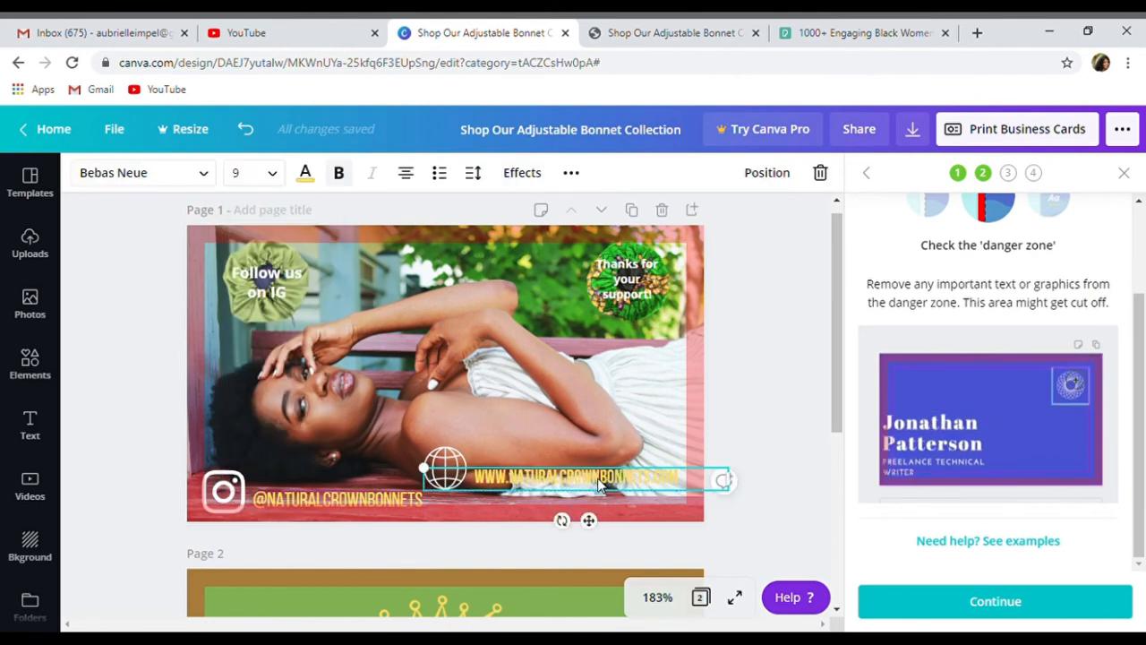
Step: Try a rose text colour on the web address and bring its narrowed text box closer to the globe icon
left_click(305, 173)
scroll(356, 356, "down", 3)
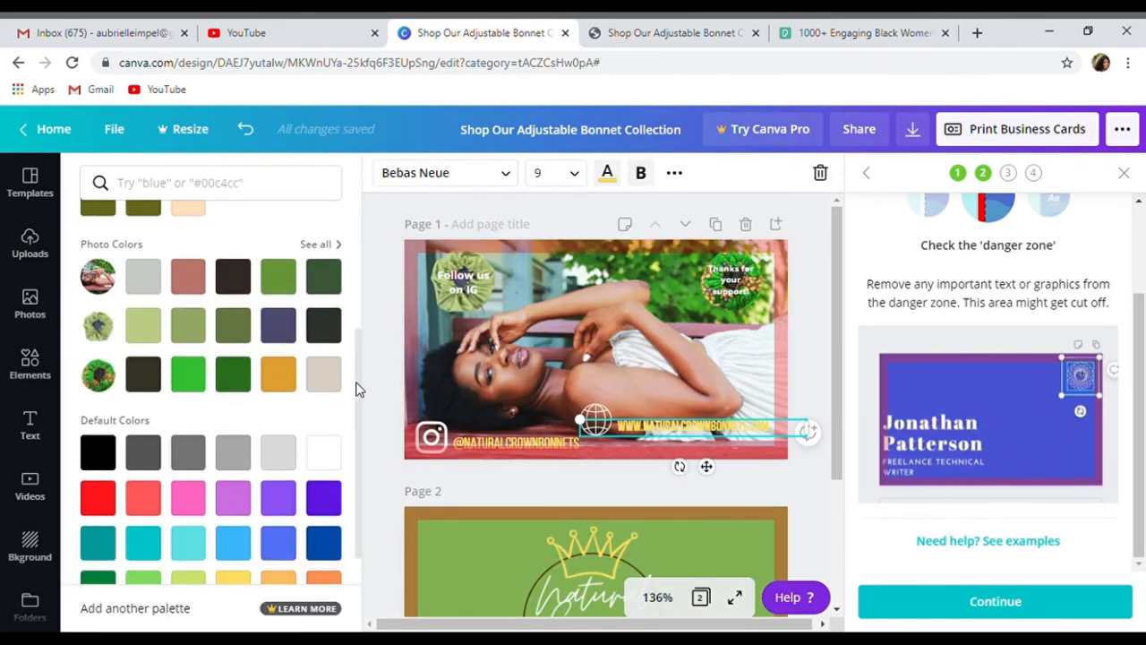
scroll(349, 451, "up", 1)
left_click(188, 336)
scroll(200, 349, "up", 3)
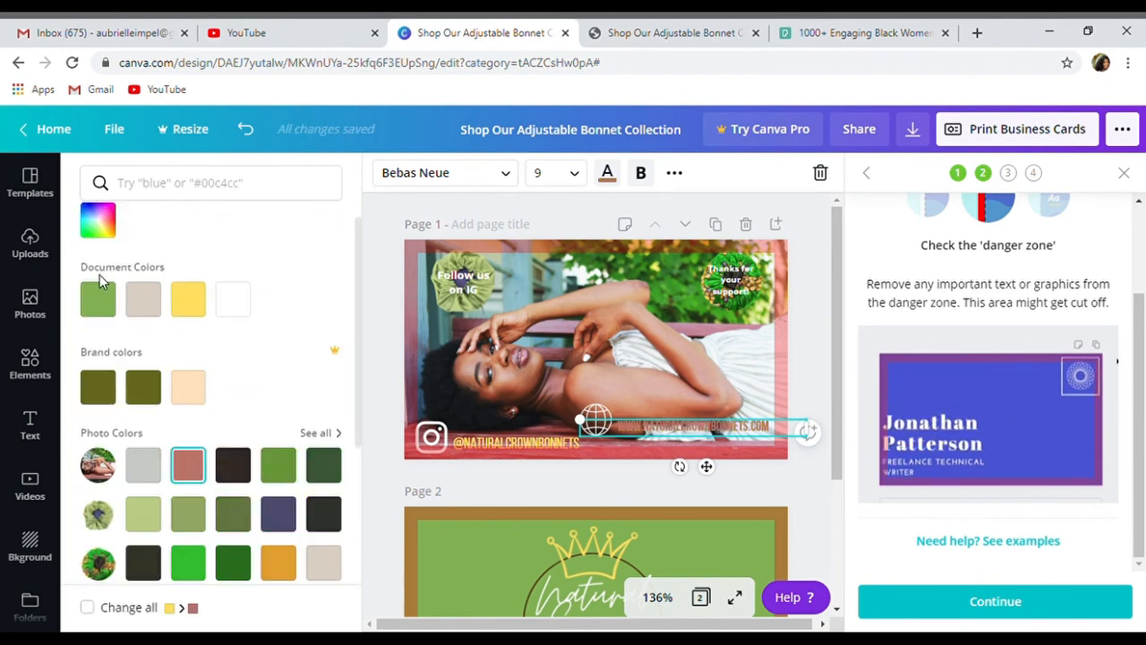
left_click(99, 279)
left_click(703, 457)
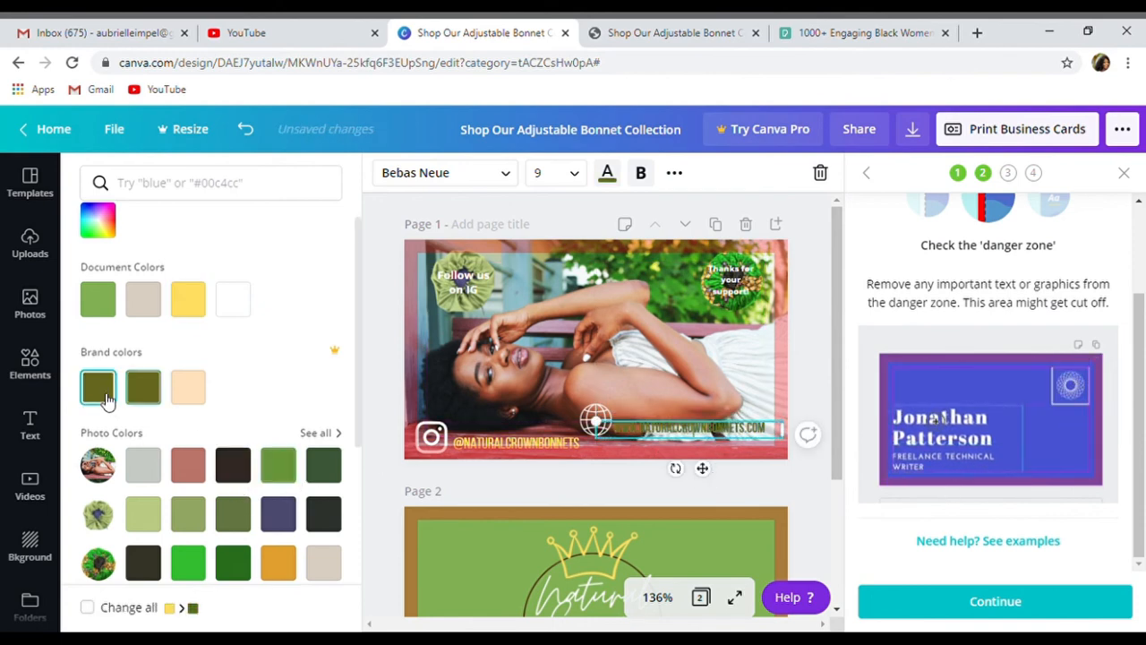
Step: Try white, dark purple and near-black text colours on the web address, and reapply the yellow document colour
left_click(161, 300)
left_click(188, 300)
left_click(233, 300)
left_click(277, 514)
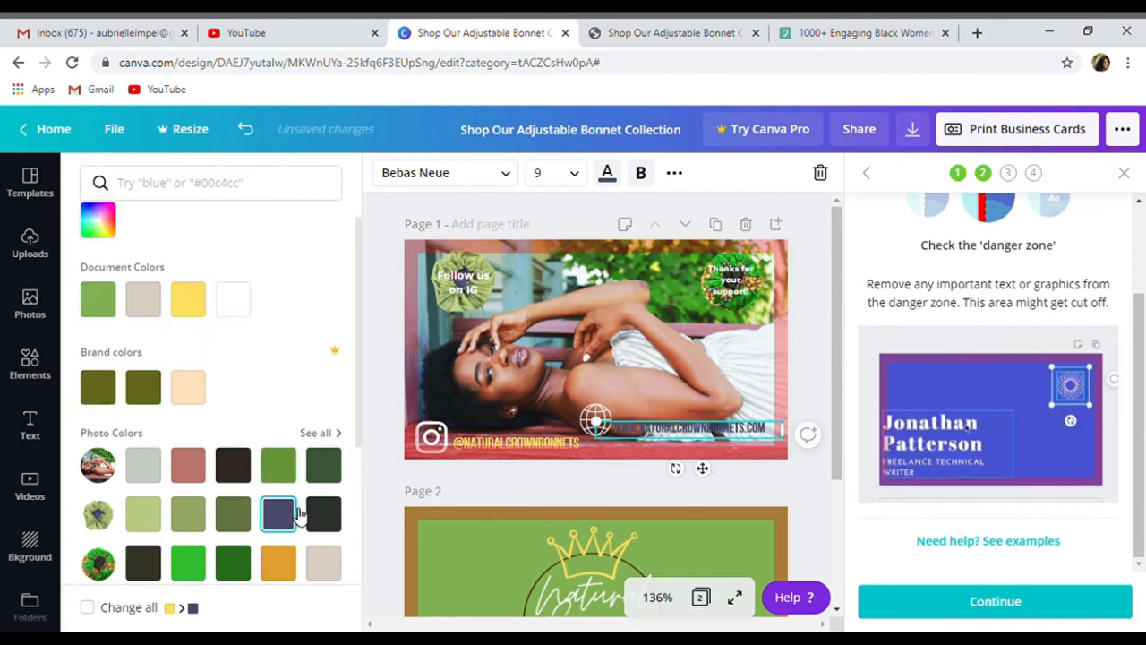
left_click(322, 513)
left_click(188, 300)
Step: Try the Bebas Neue Cyrillic font on the web address and switch it back to Bebas Neue
left_click(503, 174)
left_click(248, 296)
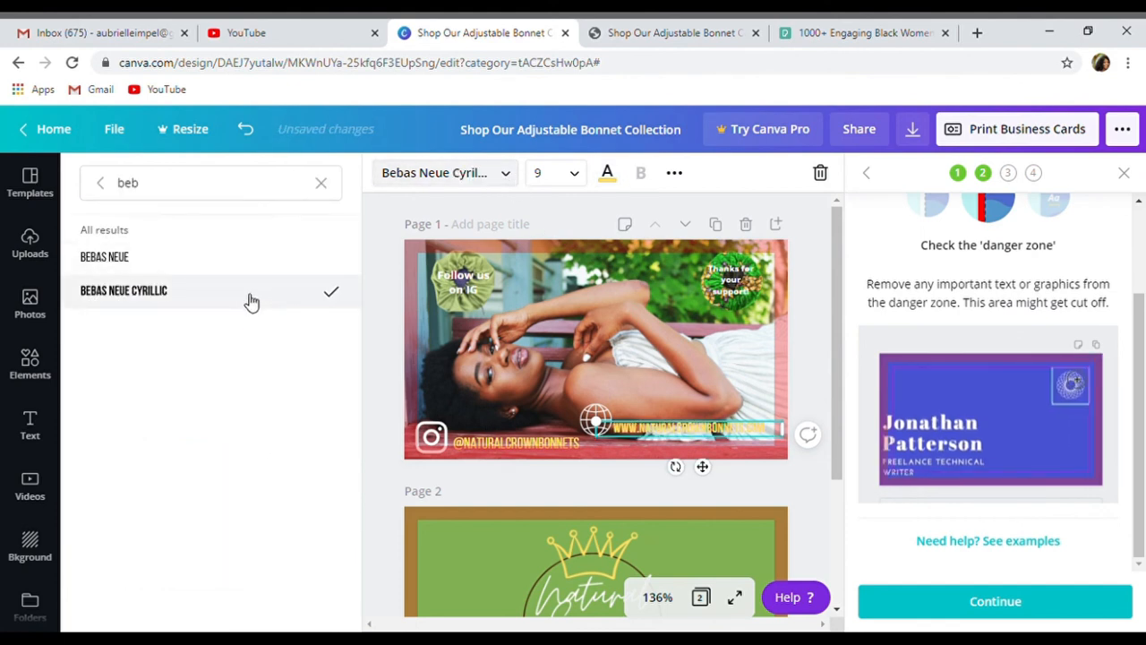
left_click(135, 257)
double_click(660, 397)
left_click(315, 460)
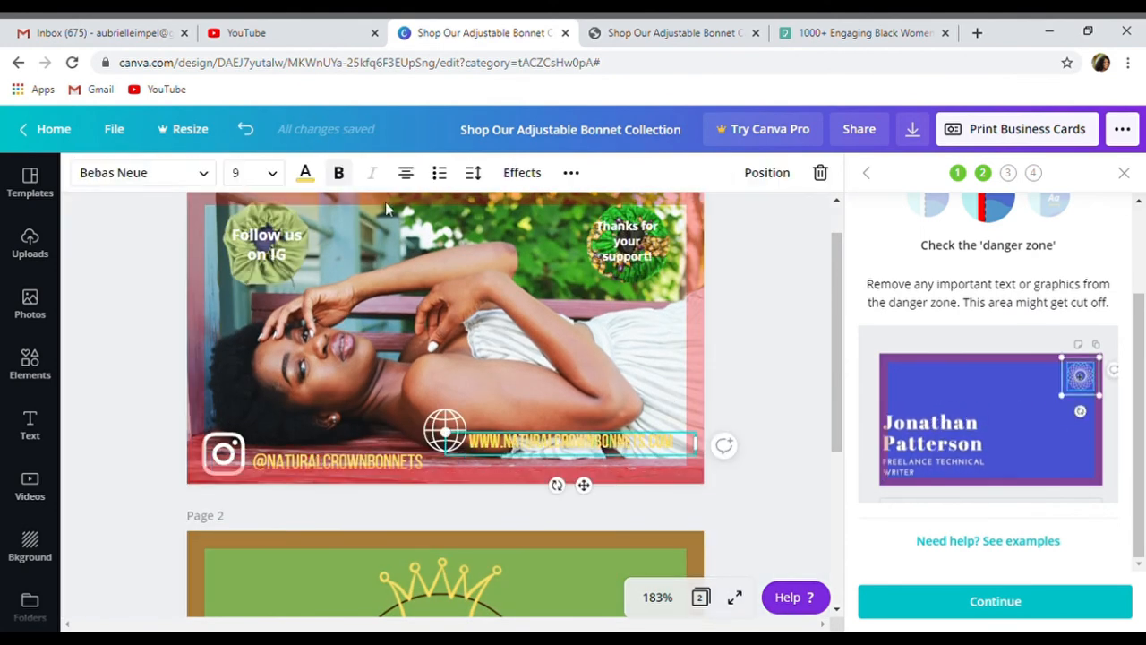
left_click_drag(303, 461, 307, 438)
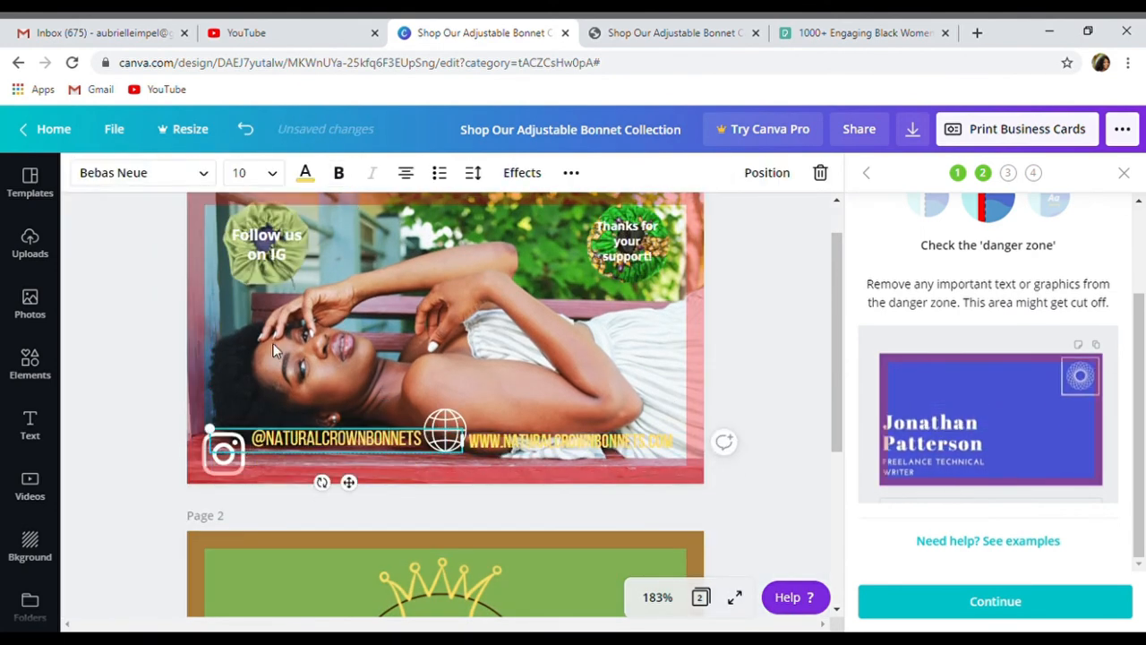
left_click(239, 450)
left_click_drag(239, 453, 242, 430)
left_click(498, 445)
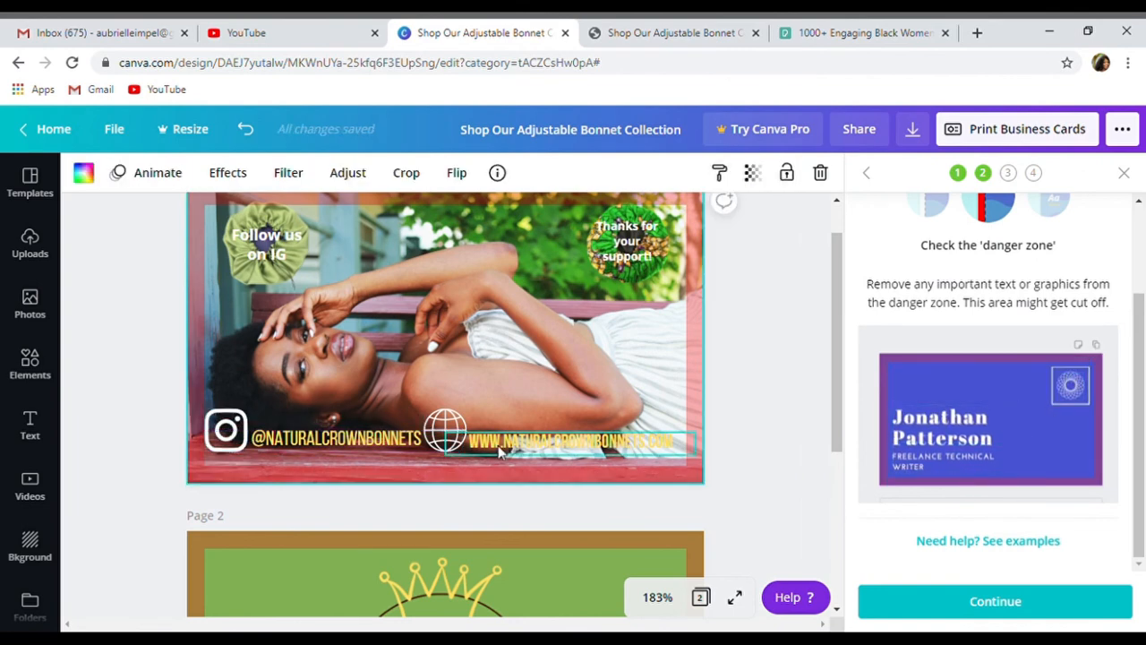
left_click(498, 445)
left_click_drag(497, 445, 498, 442)
left_click(533, 351)
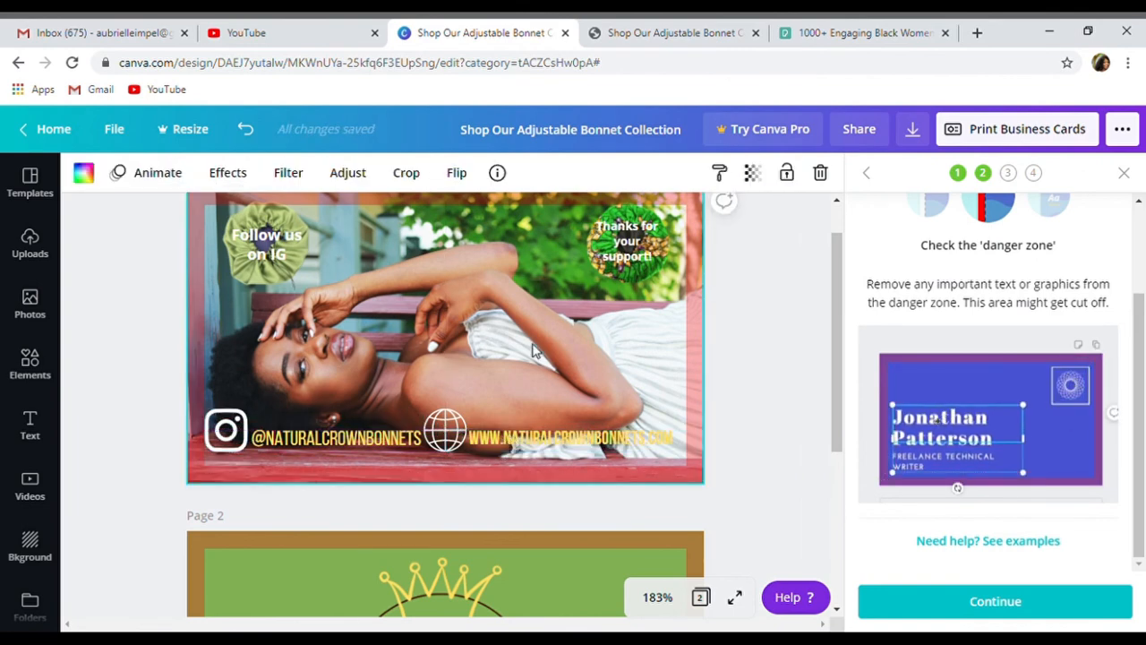
Step: Shift the "Follow us on IG" and "Thanks for your support!" scrunchie badges slightly down, away from the card's upper danger zone
left_click_drag(287, 245, 288, 253)
left_click(649, 240)
left_click_drag(649, 240, 649, 235)
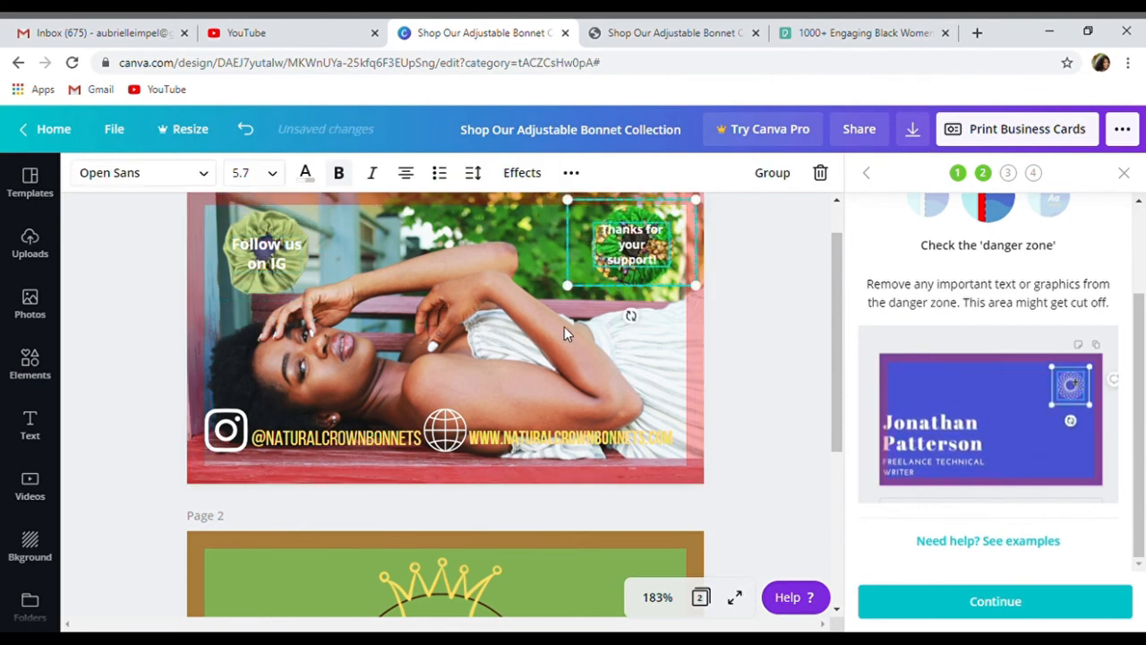
left_click(564, 326)
Step: Nudge the Instagram icon with its handle, the web address and the globe icon slightly rightward, keeping their spacing even
left_click_drag(372, 446, 376, 445)
left_click_drag(548, 444, 556, 445)
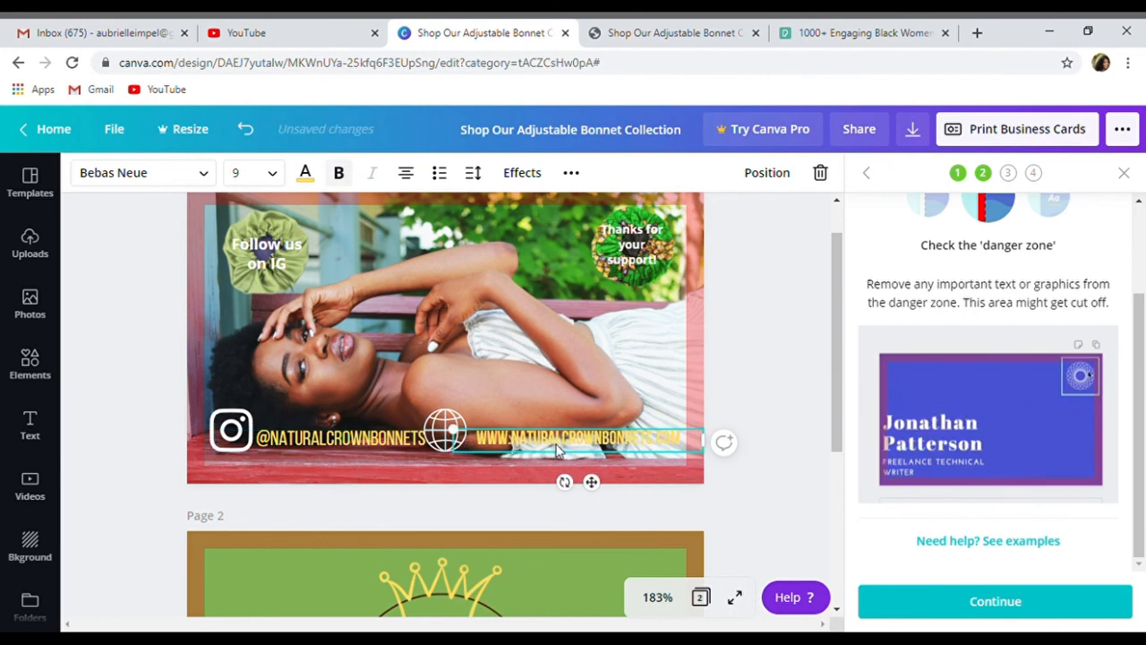
left_click(445, 430)
left_click(507, 293)
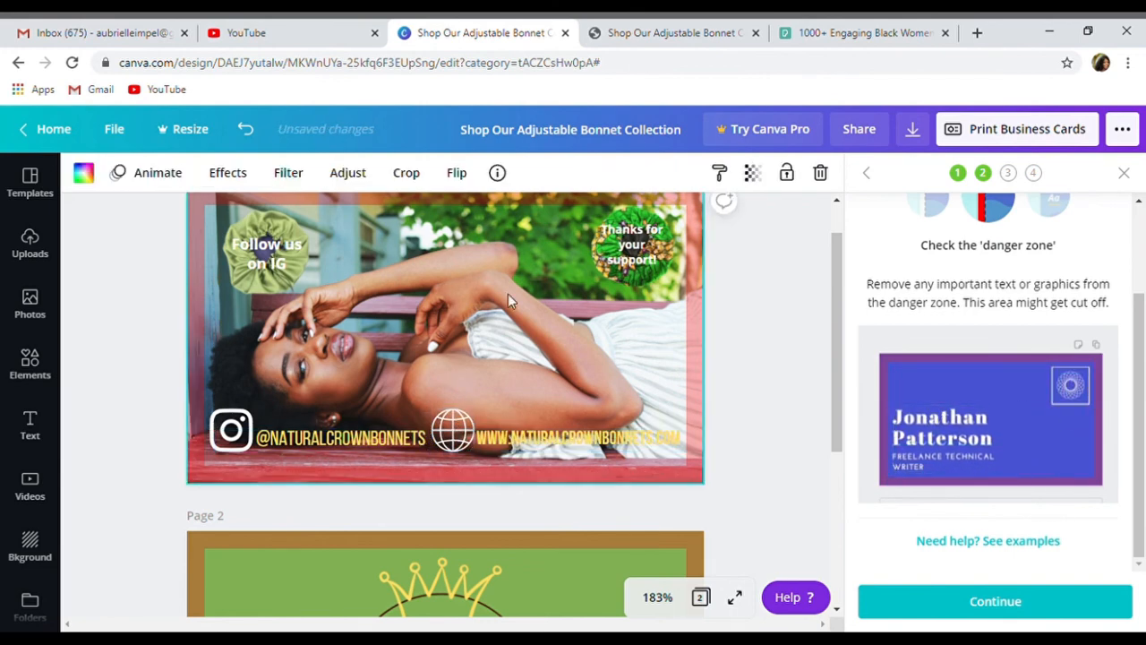
Step: Check page 2 against the danger zone, then proceed past the danger zone and proofreading checks to the shipping details
left_click_drag(837, 280, 837, 406)
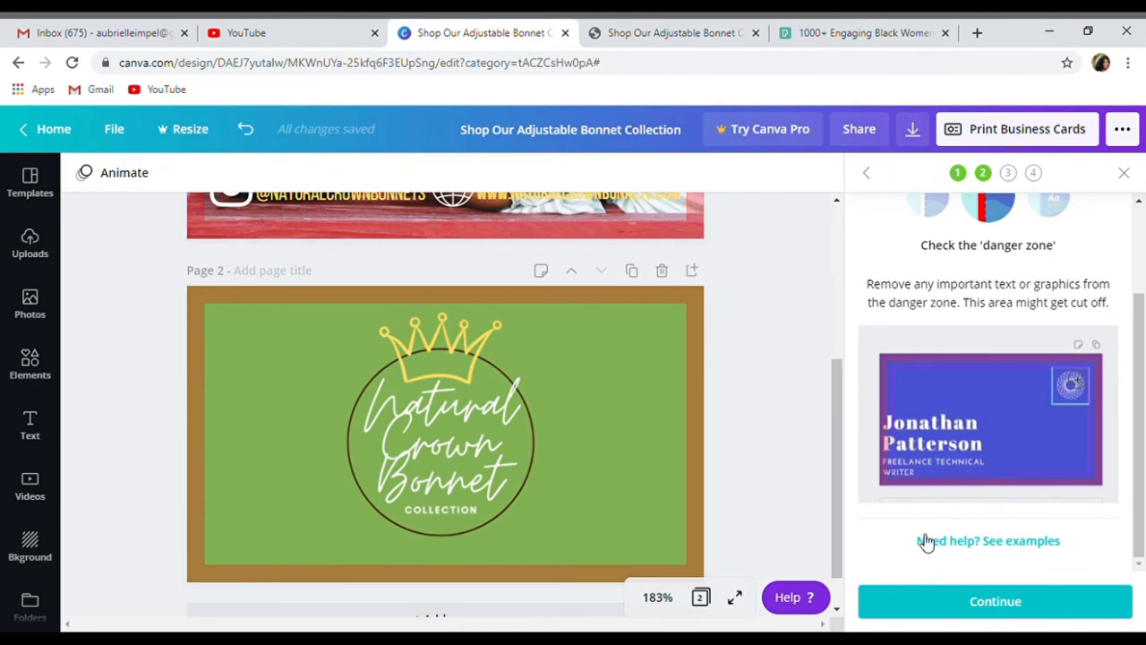
left_click(959, 602)
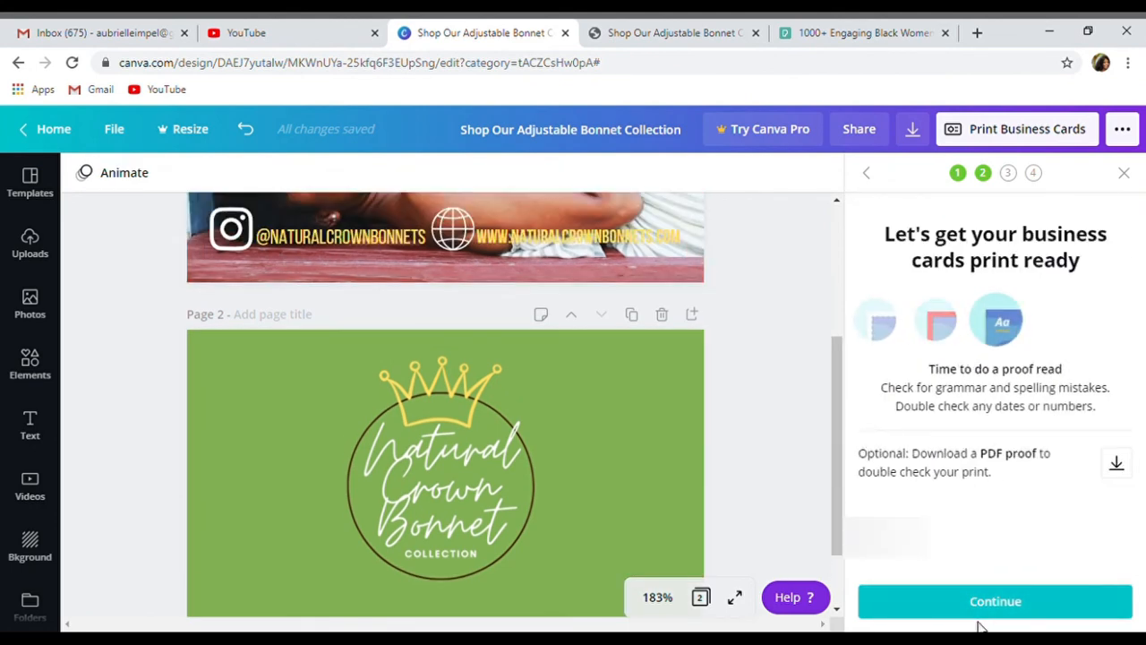
left_click(988, 604)
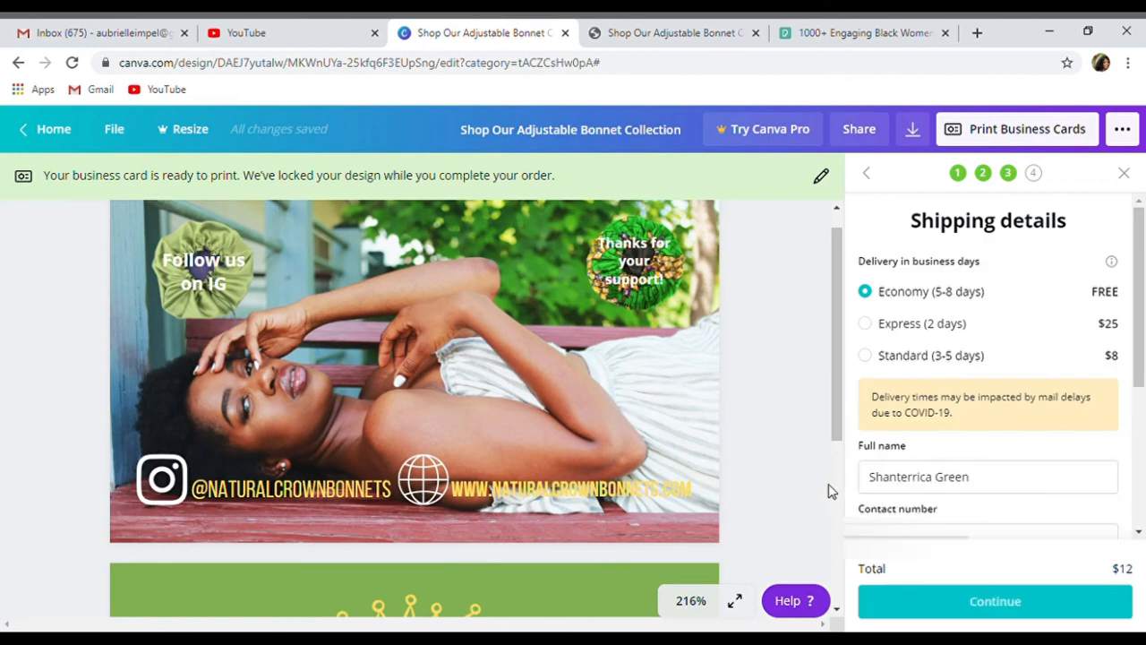